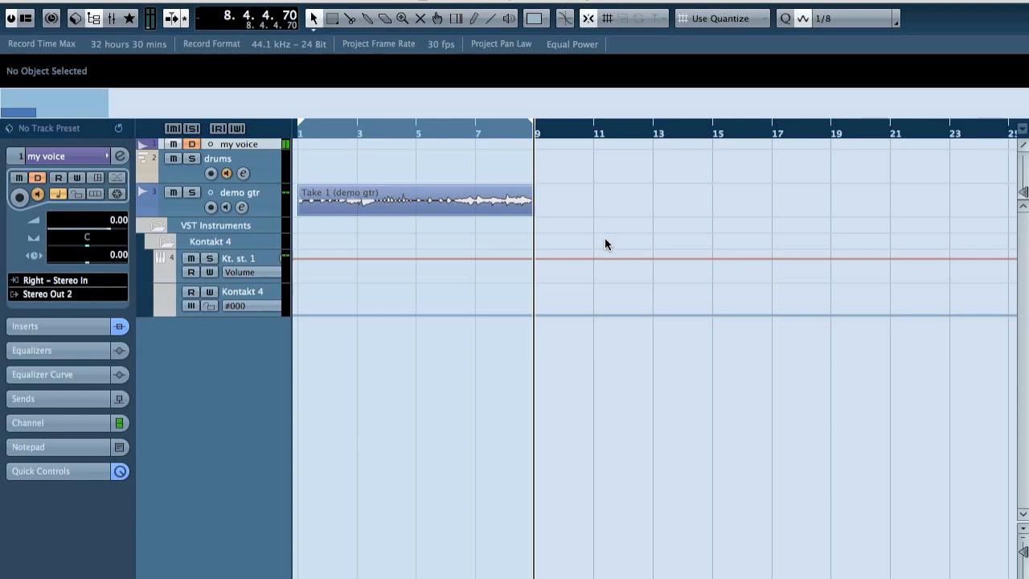
Step: Show the transport panel and play the demo guitar take from the start of the project
{"action": "key", "text": "F2"}
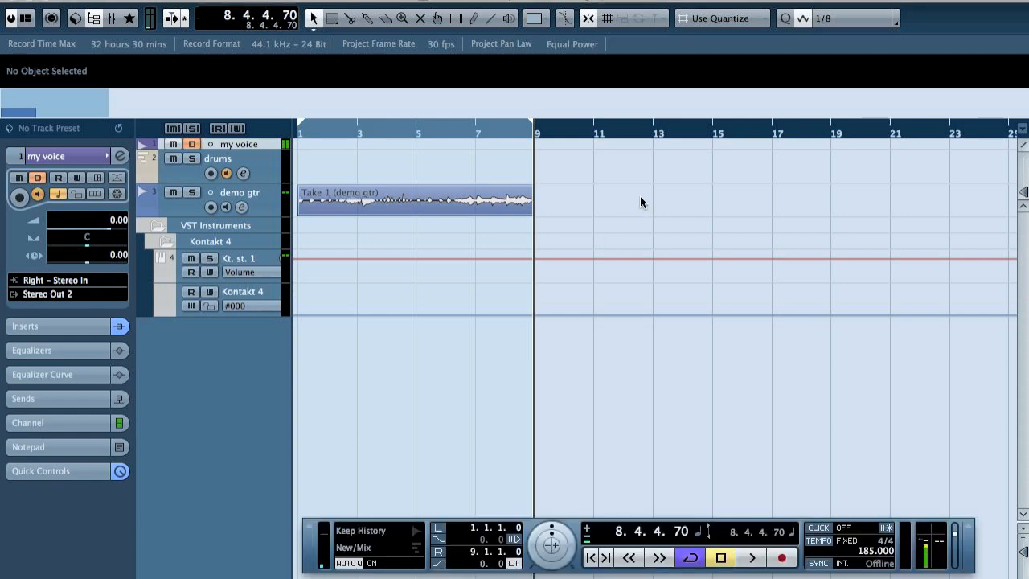
{"action": "key", "text": "Home"}
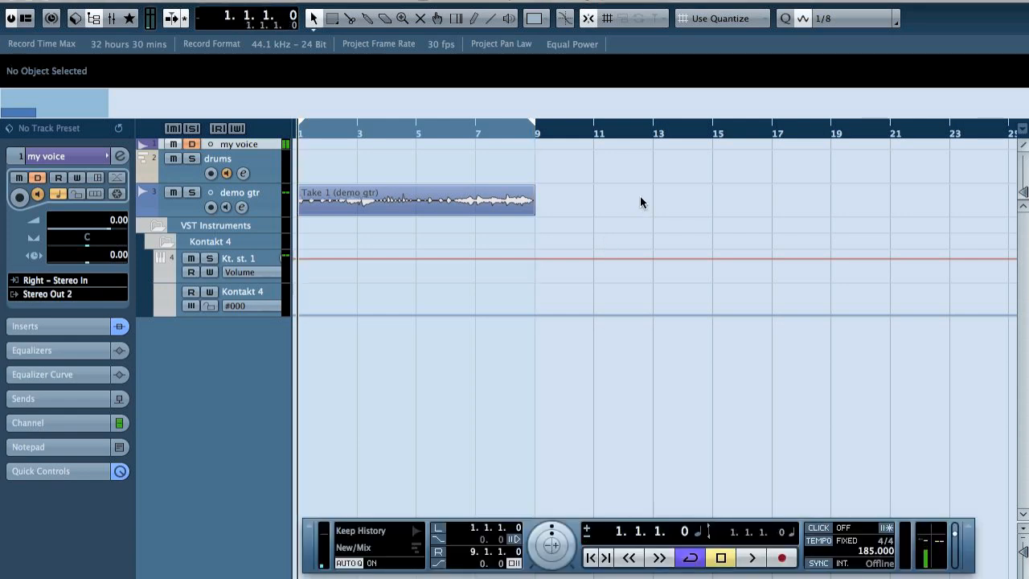
{"action": "key", "text": "space"}
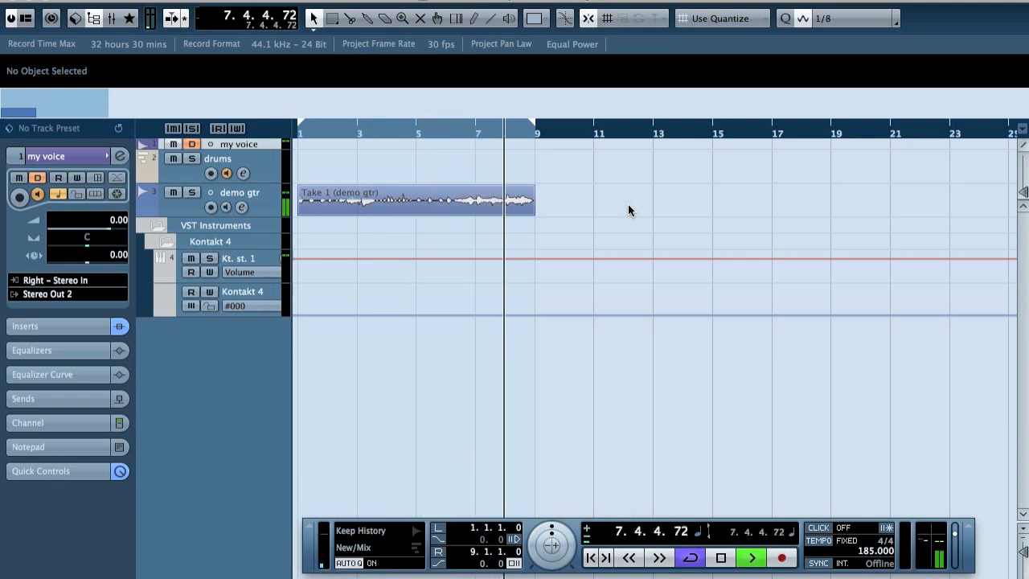
{"action": "key", "text": "space"}
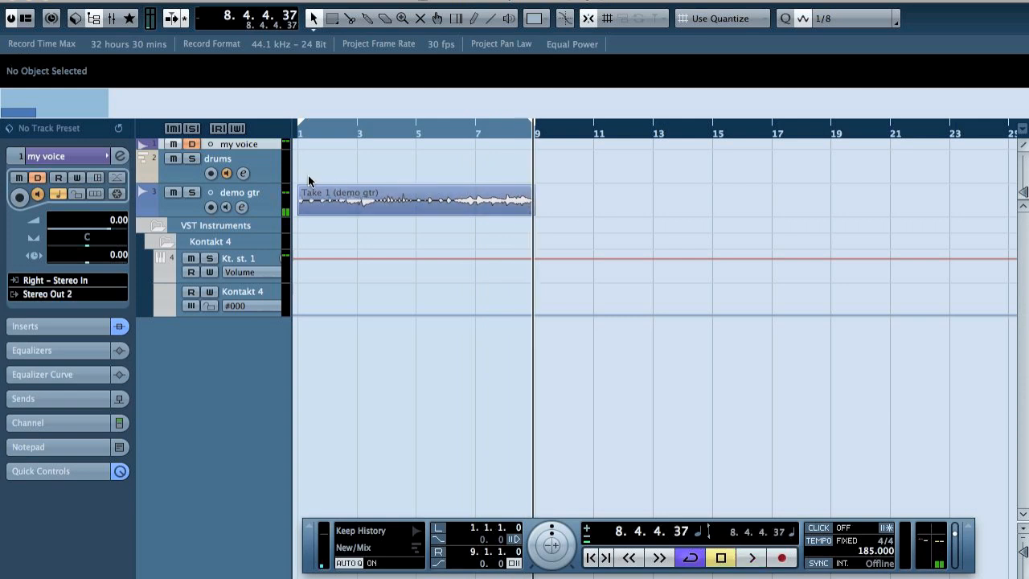
Step: Inspect the Kontakt 4 instrument assigned to the drums track, and close its window
{"action": "left_click", "coordinate": [243, 158]}
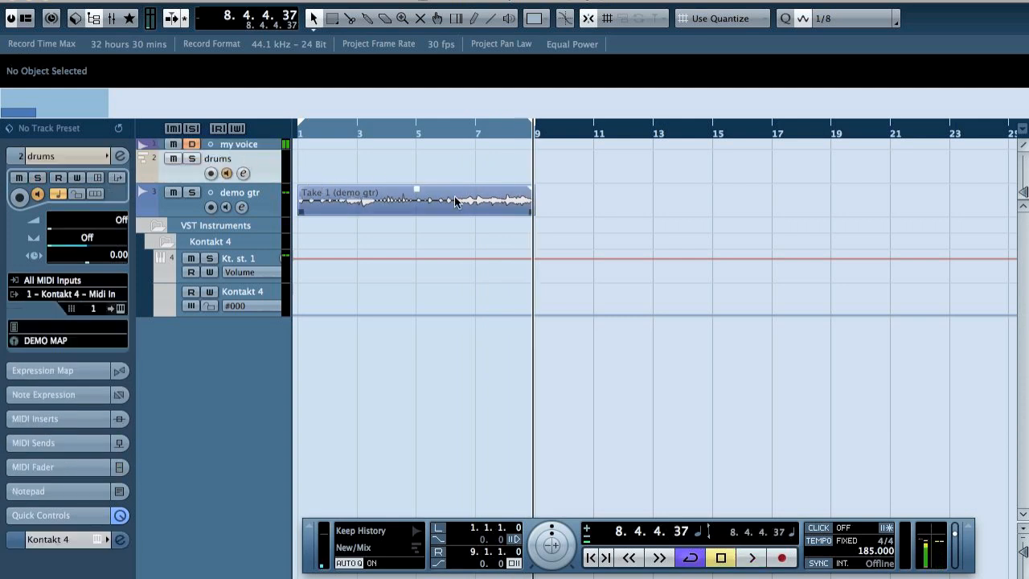
{"action": "left_click", "coordinate": [116, 311]}
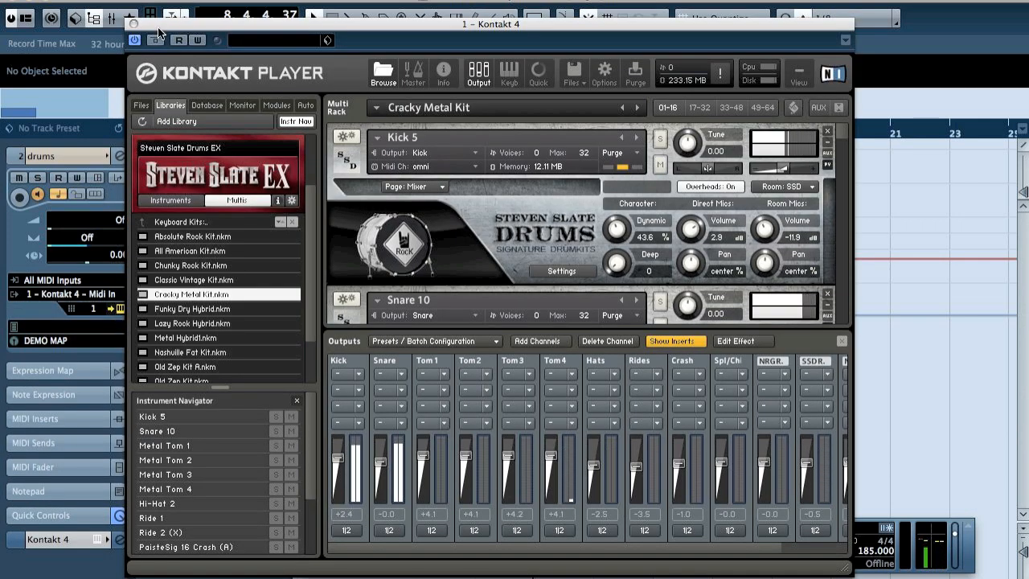
{"action": "left_click", "coordinate": [133, 25]}
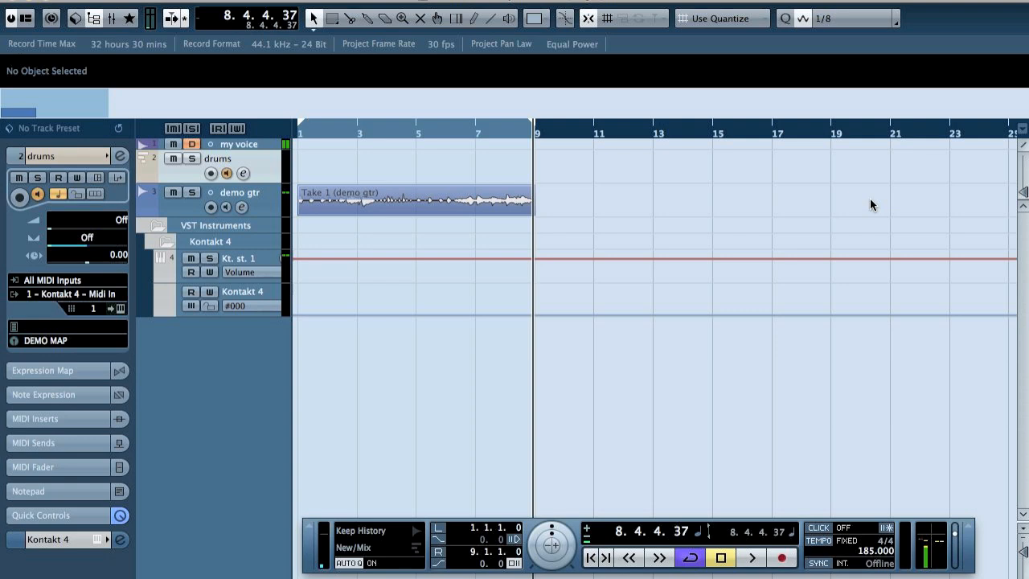
Step: Create an empty MIDI part on the drums track from bar 1 to bar 9 and open it in the Key Editor
{"action": "left_click", "coordinate": [272, 0]}
{"action": "left_click", "coordinate": [271, 0]}
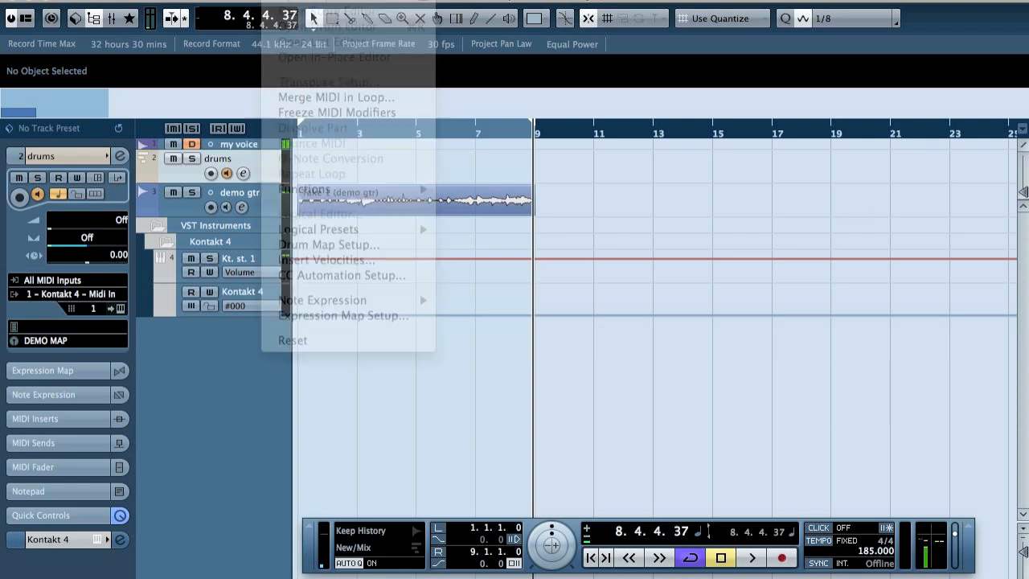
{"action": "double_click", "coordinate": [348, 167]}
{"action": "left_click", "coordinate": [277, 0]}
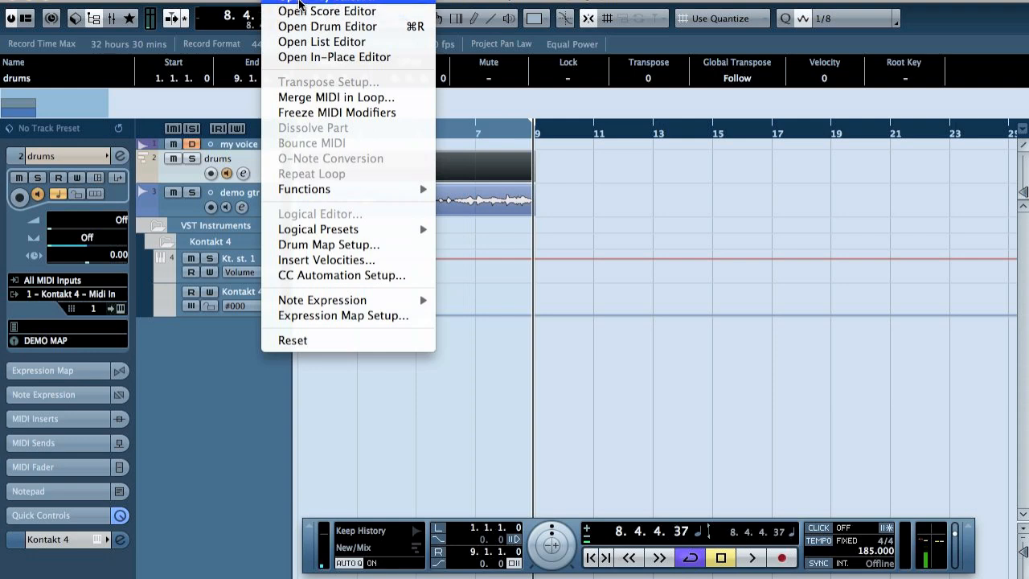
{"action": "left_click", "coordinate": [299, 3]}
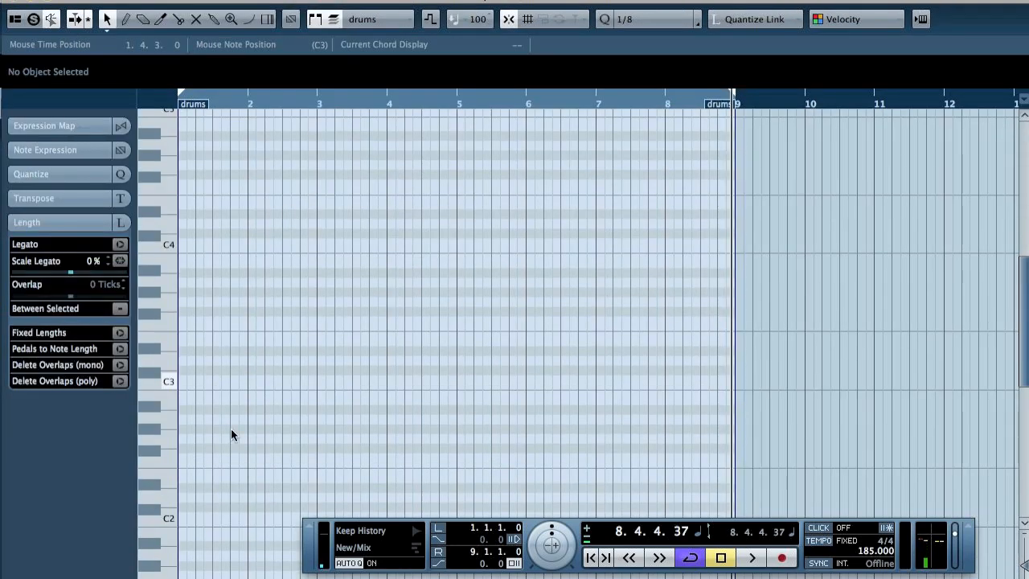
Step: Draw eighth notes in bar 1, with C1 on beats 1 and 3 and D1 on beats 2 and 4
{"action": "left_click_drag", "start_coordinate": [1022, 297], "coordinate": [1021, 363]}
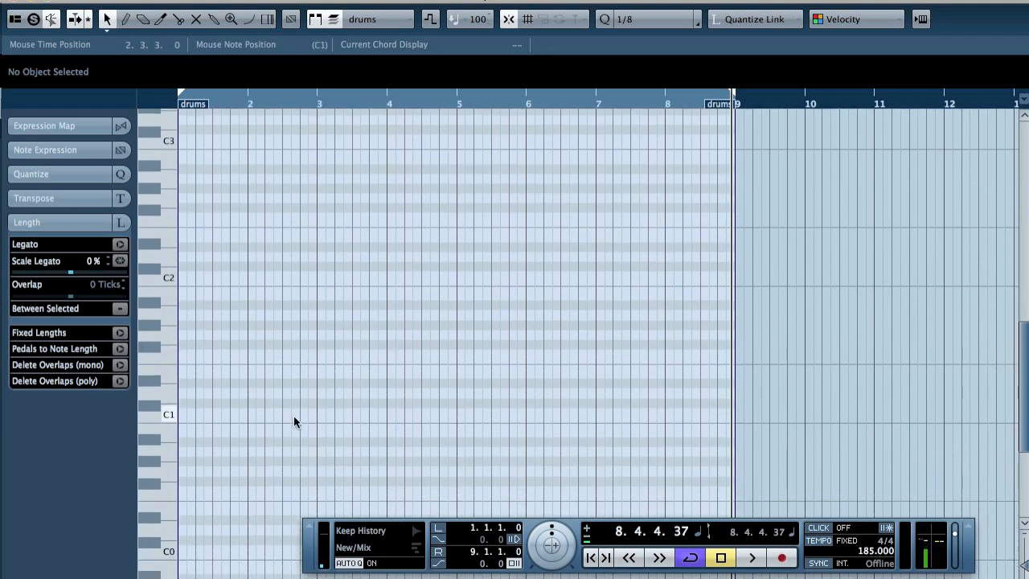
{"action": "left_click", "coordinate": [183, 412]}
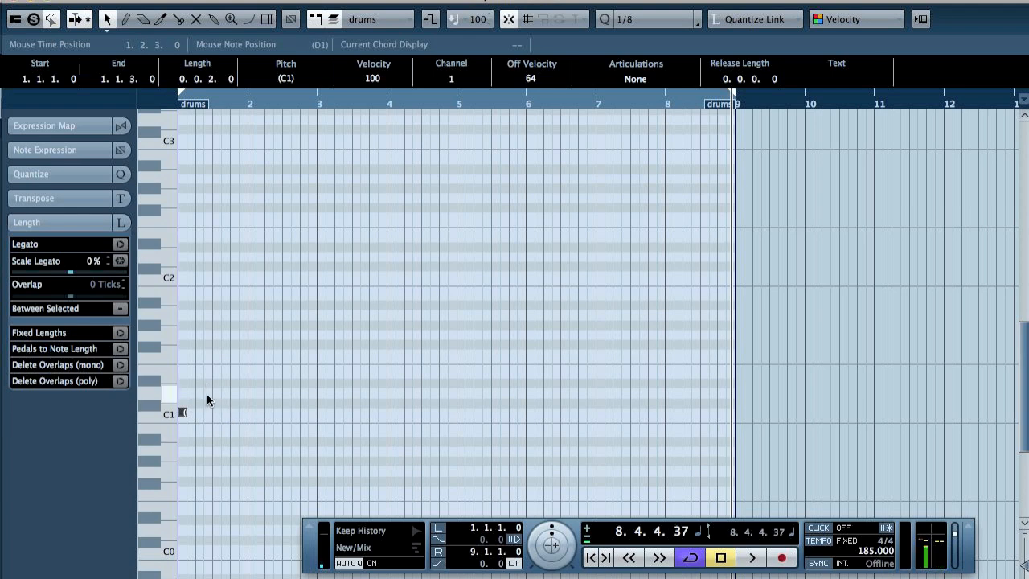
{"action": "left_click", "coordinate": [199, 392]}
{"action": "left_click", "coordinate": [216, 412]}
{"action": "left_click", "coordinate": [234, 392]}
Step: Duplicate the four bar 1 notes into every following bar through bar 8
{"action": "key", "text": "Home"}
{"action": "left_click_drag", "start_coordinate": [311, 345], "coordinate": [128, 447]}
{"action": "key", "text": "alt+d"}
{"action": "key", "text": "super+Right"}
{"action": "key", "text": "super+d"}
{"action": "key", "text": "super+Right"}
{"action": "key", "text": "super+d"}
{"action": "key", "text": "super+Right"}
{"action": "key", "text": "super+d"}
{"action": "key", "text": "super+Right"}
{"action": "key", "text": "super+d"}
{"action": "key", "text": "super+Right"}
{"action": "key", "text": "super+d"}
{"action": "key", "text": "super+Right"}
{"action": "key", "text": "super+d"}
{"action": "key", "text": "super+Right"}
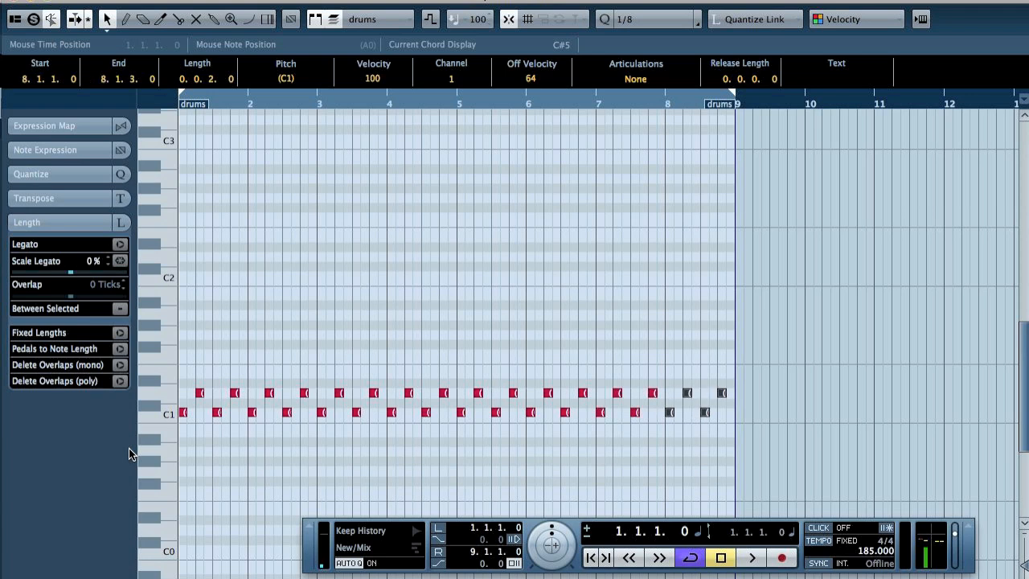
Step: Audition the beat from the start and reopen the drums part in the Drum Editor
{"action": "key", "text": "space"}
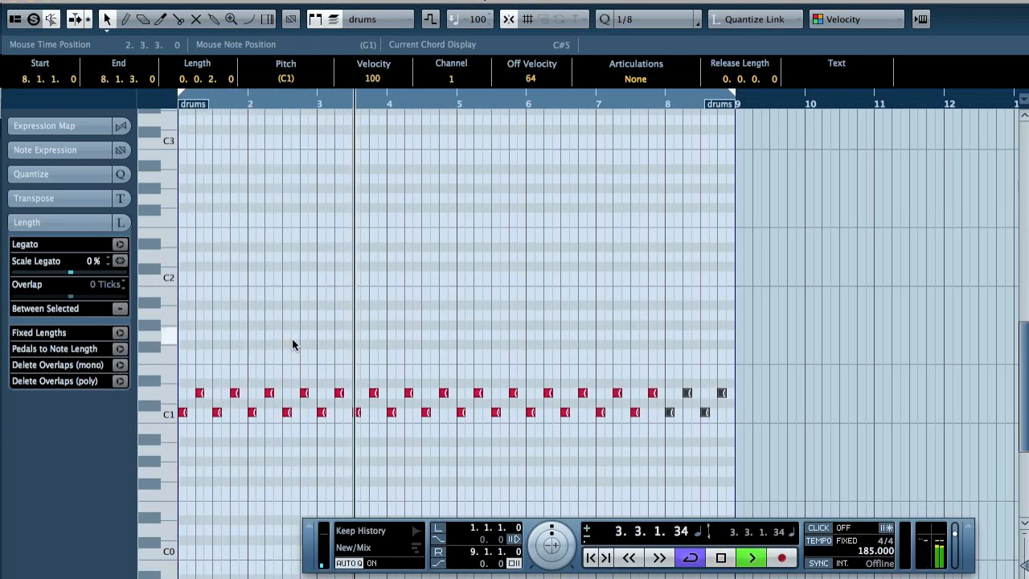
{"action": "key", "text": "space"}
{"action": "left_click", "coordinate": [16, 2]}
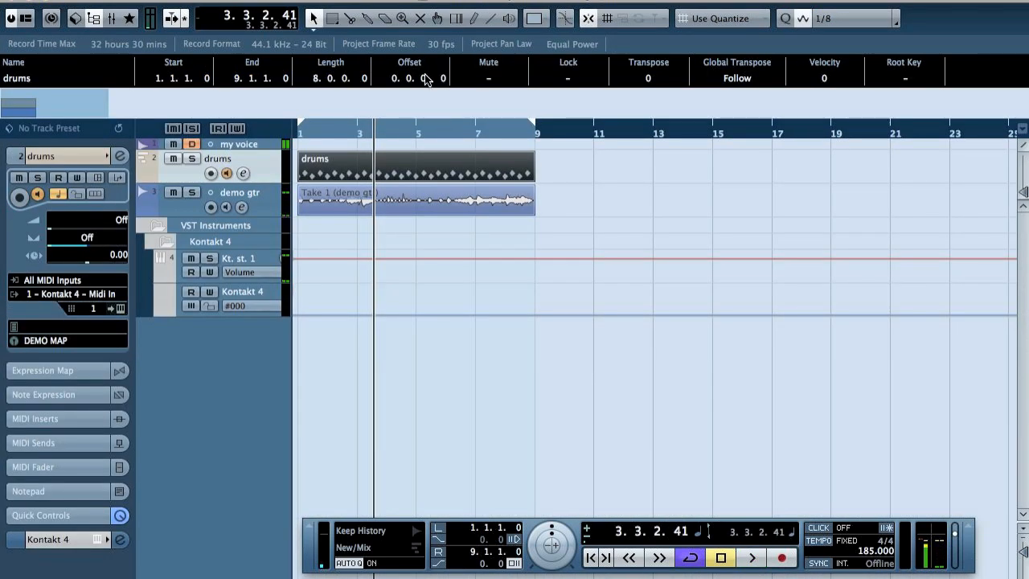
{"action": "left_click", "coordinate": [318, 1]}
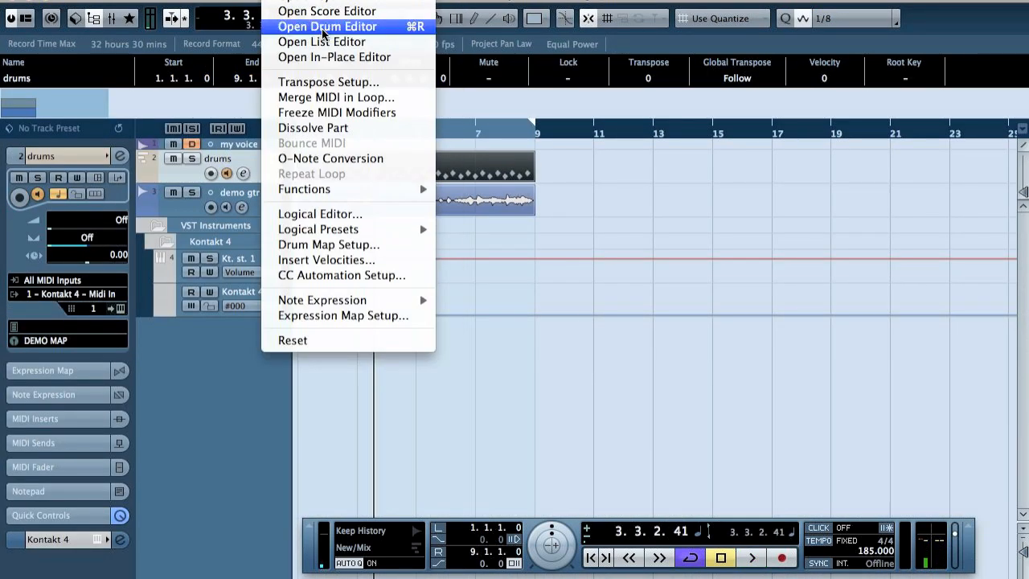
{"action": "left_click", "coordinate": [322, 31]}
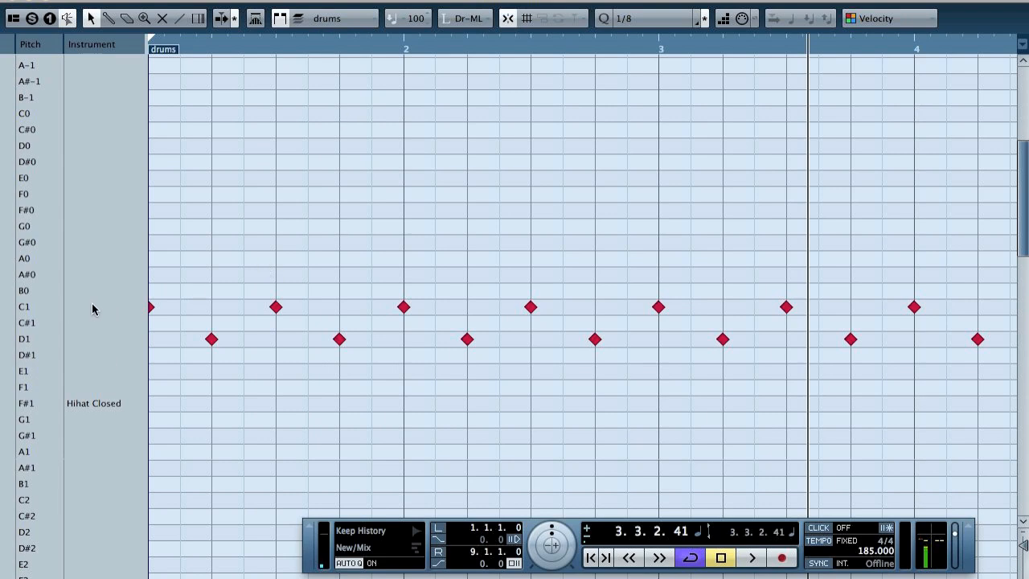
Step: Name the C1 instrument Kick and the D1 instrument Snare
{"action": "left_click", "coordinate": [152, 310]}
{"action": "double_click", "coordinate": [99, 314]}
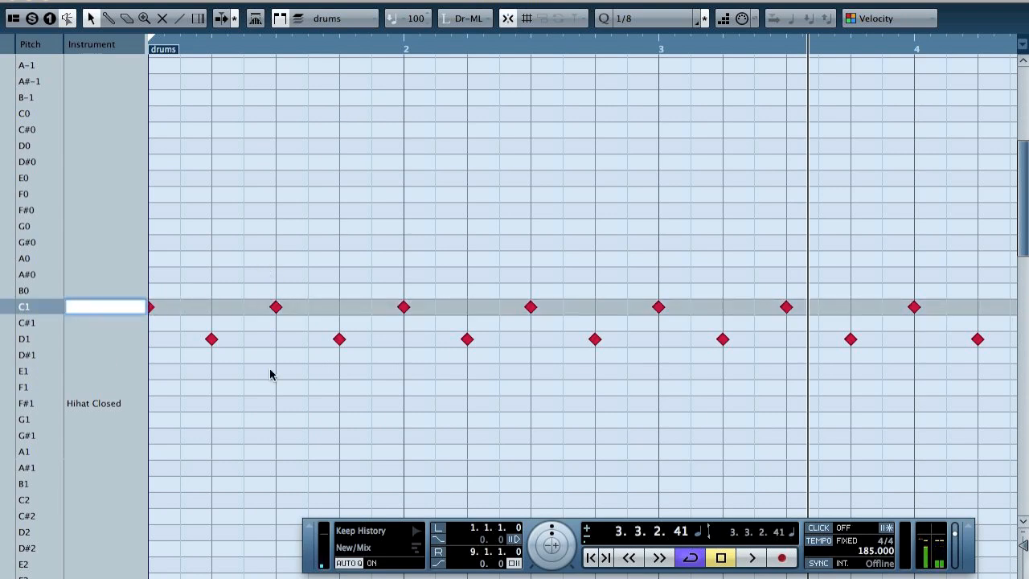
{"action": "key", "text": "Return"}
{"action": "left_click", "coordinate": [214, 340]}
{"action": "double_click", "coordinate": [86, 341]}
{"action": "key", "text": "Return"}
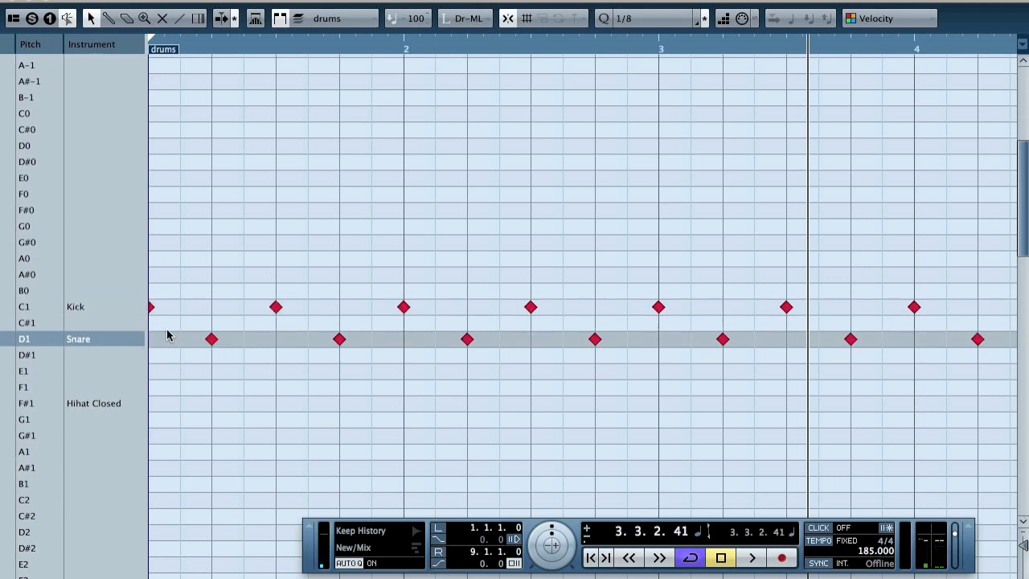
Step: Place a test note on F0 at the start of bar 1 and name that instrument China
{"action": "left_click", "coordinate": [152, 195]}
{"action": "double_click", "coordinate": [85, 197]}
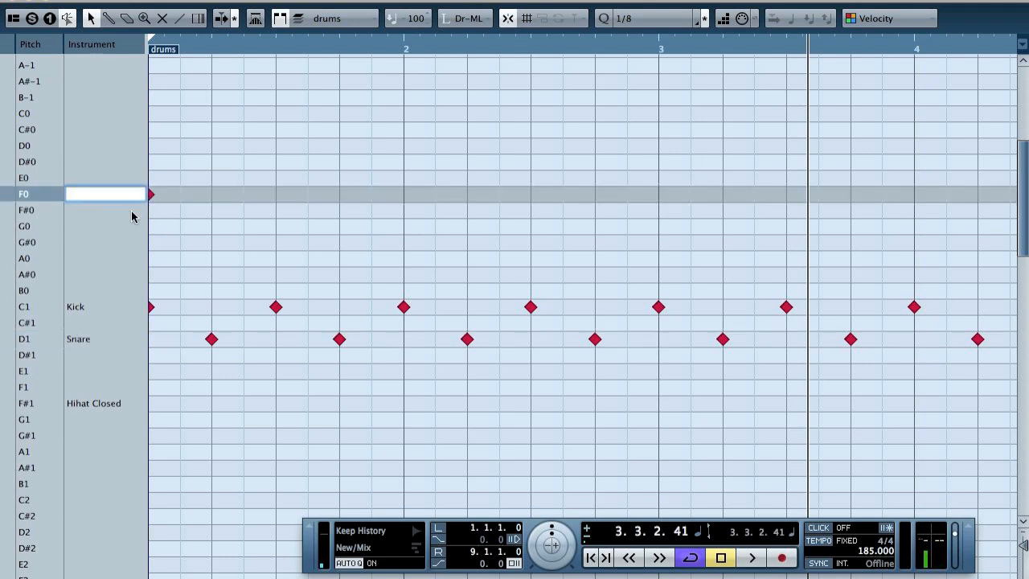
{"action": "type", "text": "China"}
{"action": "key", "text": "Return"}
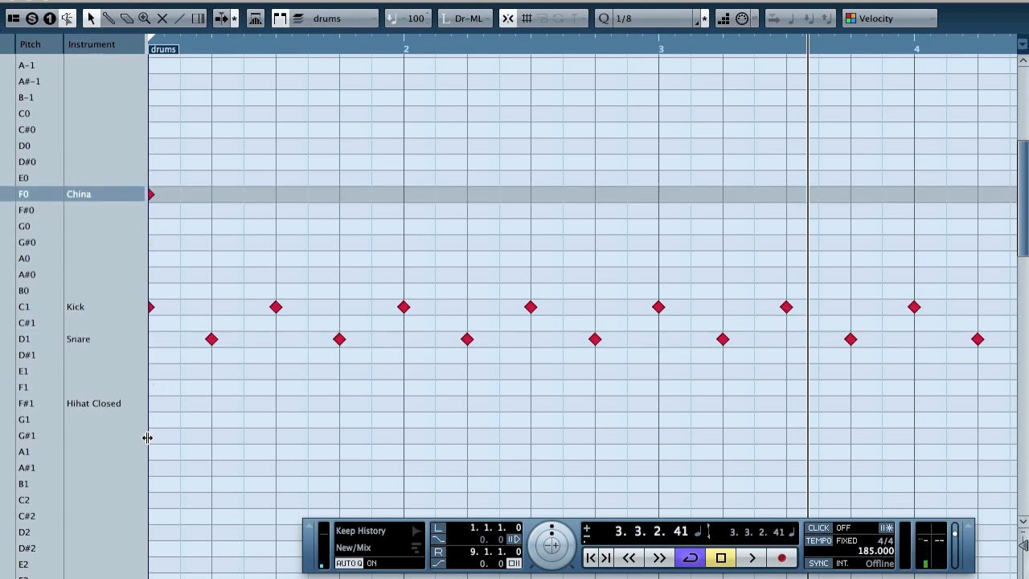
Step: Audition F#1, place a test note on G#1 at the start of bar 1, and name G#1 Hihat Open
{"action": "left_click", "coordinate": [153, 404]}
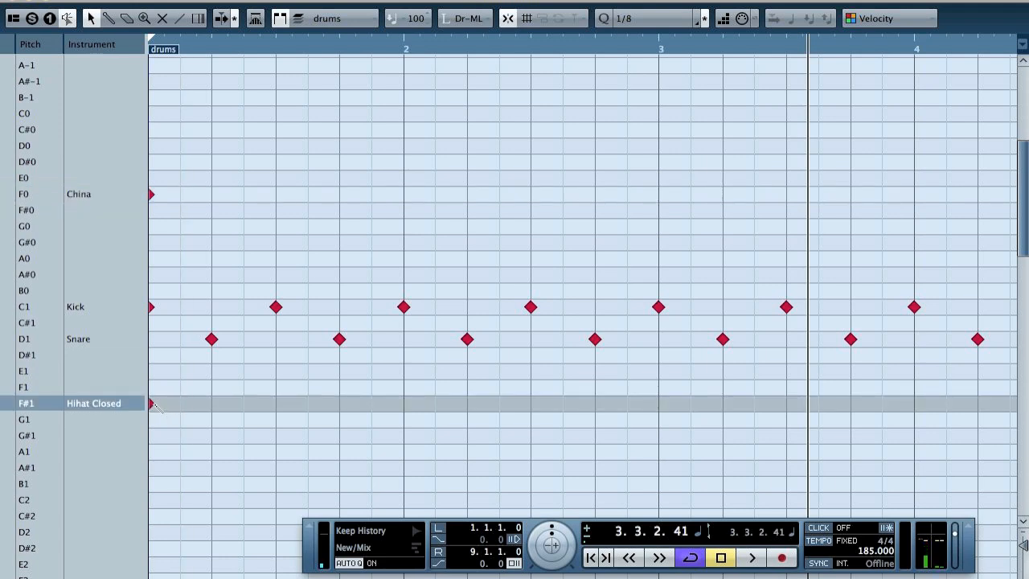
{"action": "left_click", "coordinate": [159, 436]}
{"action": "double_click", "coordinate": [101, 435]}
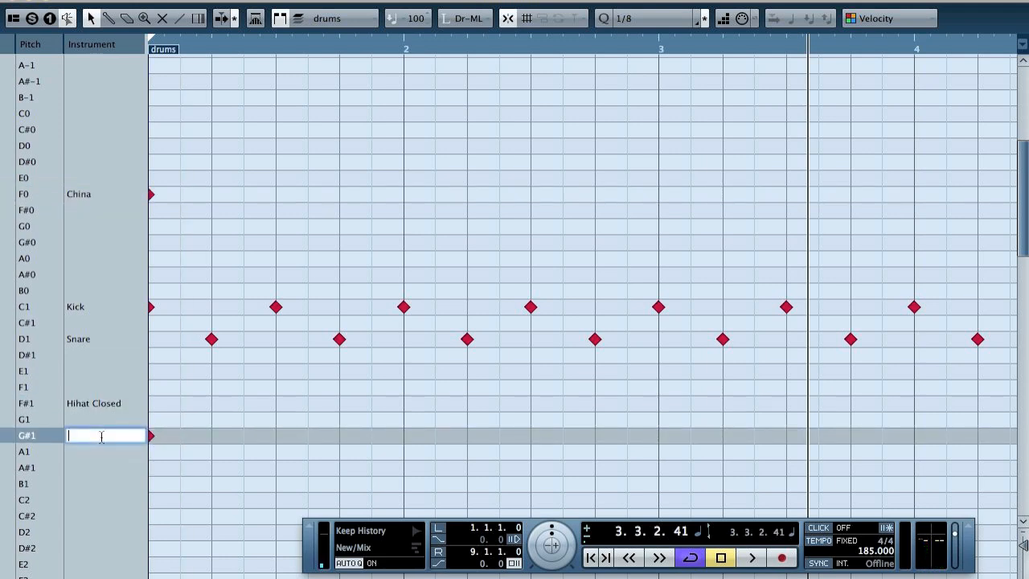
{"action": "type", "text": "Hihat Open"}
{"action": "key", "text": "Return"}
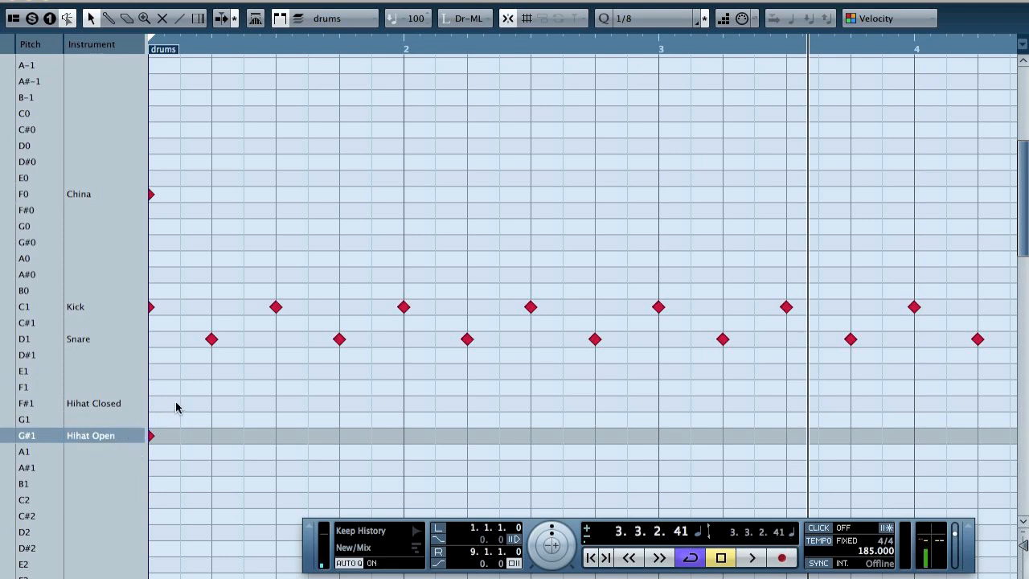
Step: Regroup the China, Hihat Closed and Hihat Open rows in that order directly below the D#1 row
{"action": "double_click", "coordinate": [91, 195]}
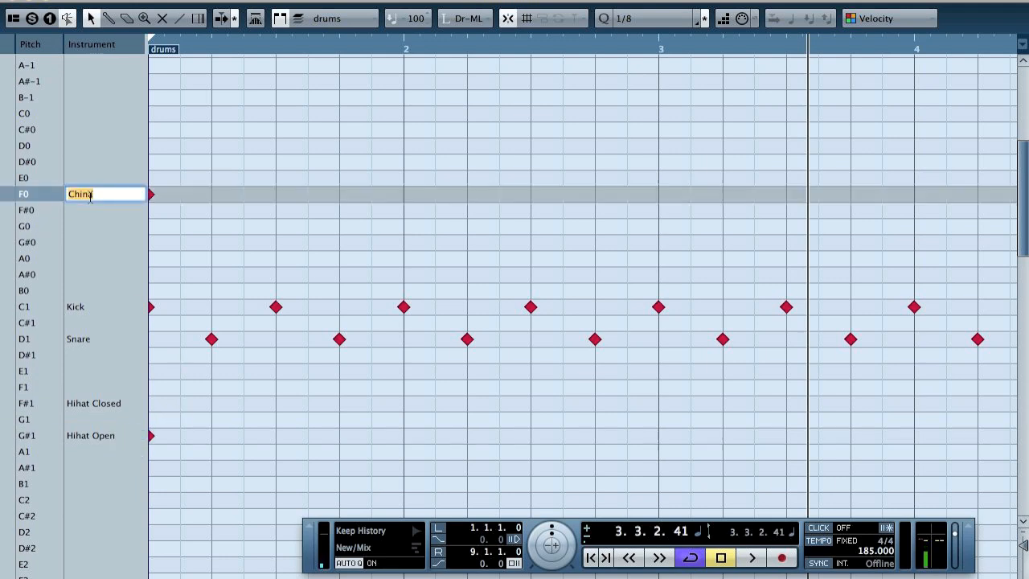
{"action": "left_click_drag", "start_coordinate": [47, 198], "coordinate": [53, 351]}
{"action": "left_click", "coordinate": [87, 405]}
{"action": "left_click_drag", "start_coordinate": [51, 413], "coordinate": [54, 386]}
{"action": "left_click_drag", "start_coordinate": [58, 443], "coordinate": [54, 394]}
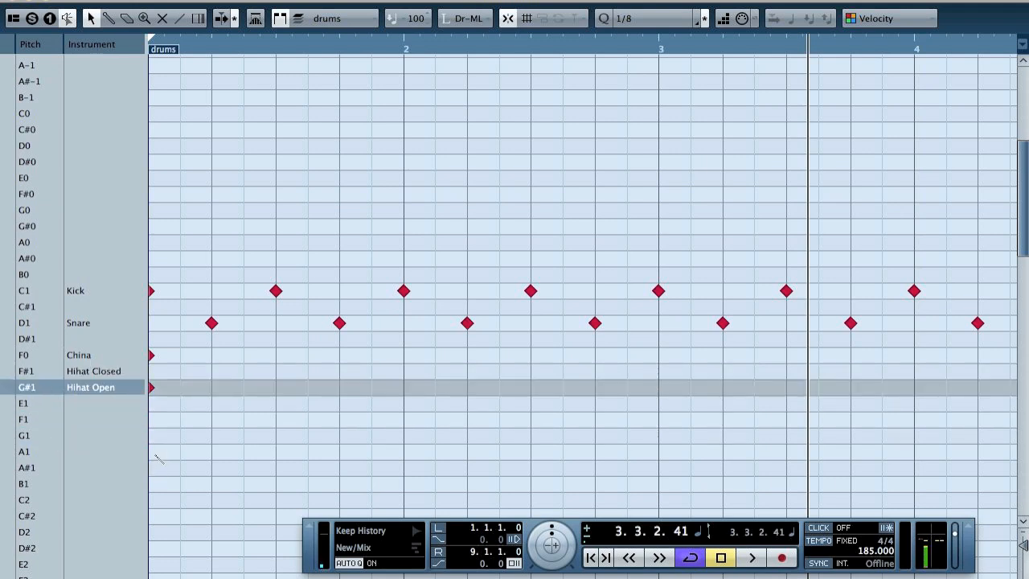
Step: Place a test note on A1 at the start of bar 1, move it down to C#2, and name C#2 Crash
{"action": "left_click", "coordinate": [158, 457]}
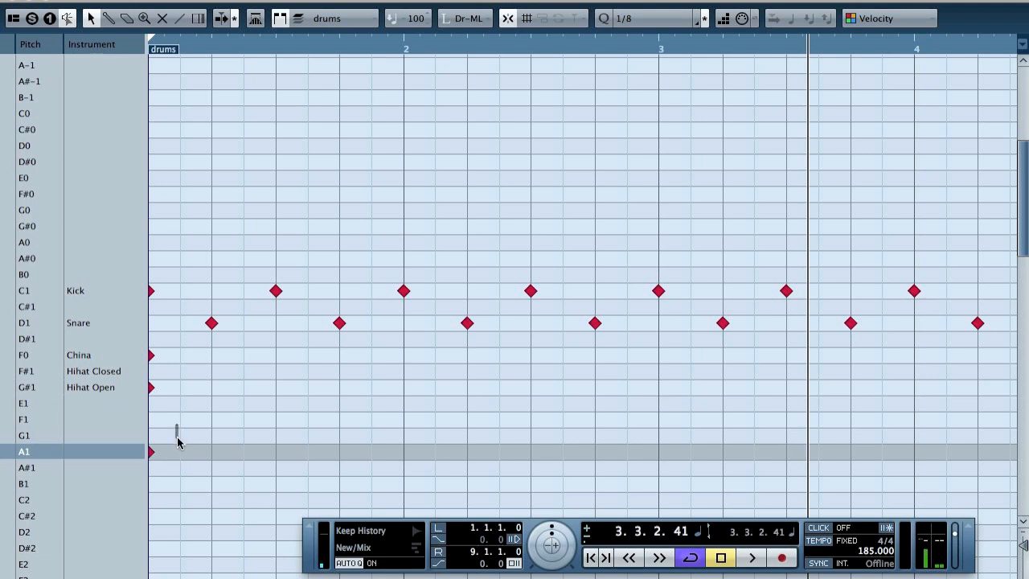
{"action": "key", "text": "Down"}
{"action": "key", "text": "Down"}
{"action": "key", "text": "Down"}
{"action": "key", "text": "Down"}
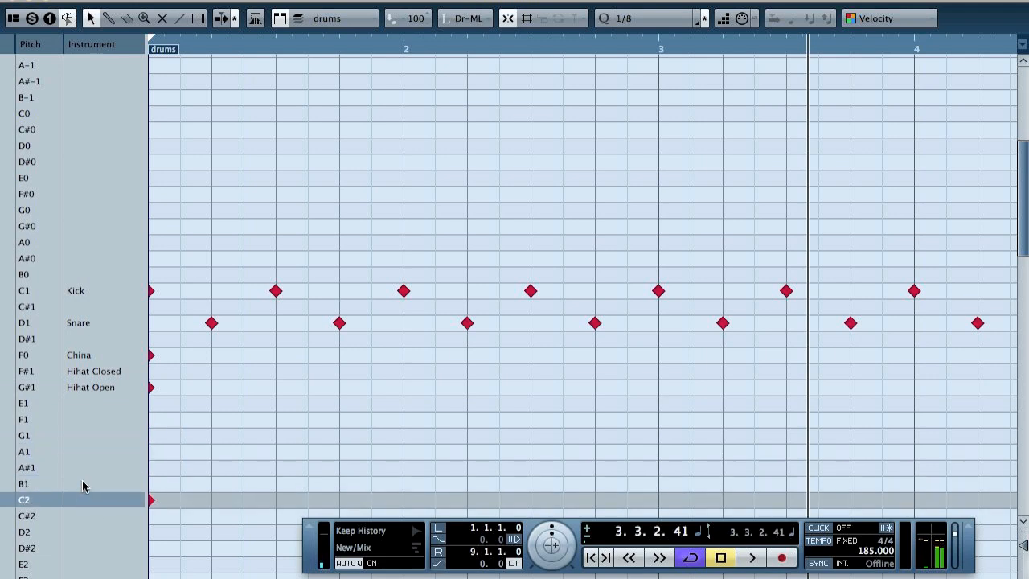
{"action": "double_click", "coordinate": [82, 516]}
{"action": "type", "text": "Crash"}
{"action": "key", "text": "Return"}
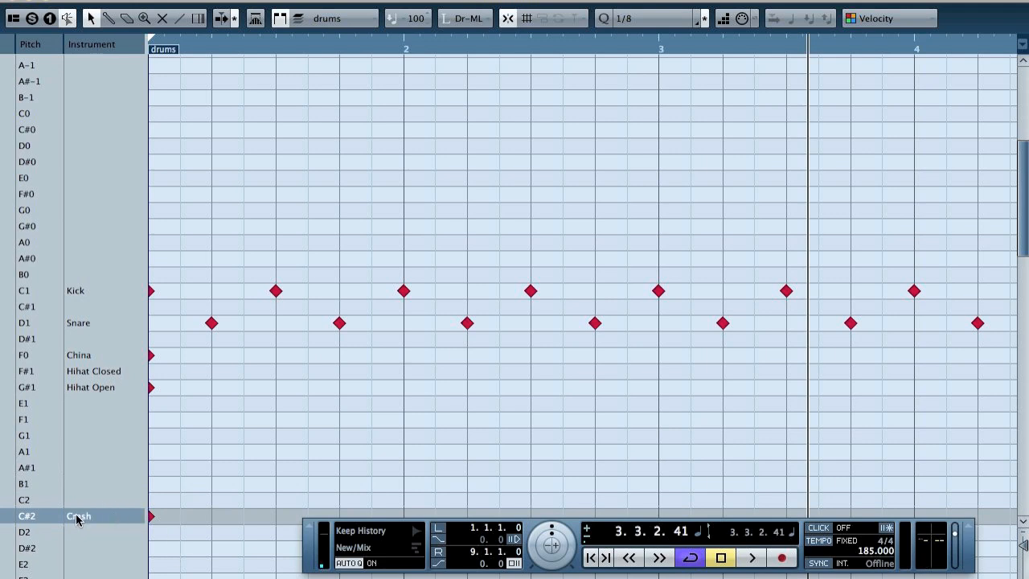
Step: Arrange the China and Crash rows in that order below Hihat Open and delete the test notes on these three rows
{"action": "left_click_drag", "start_coordinate": [41, 515], "coordinate": [36, 408]}
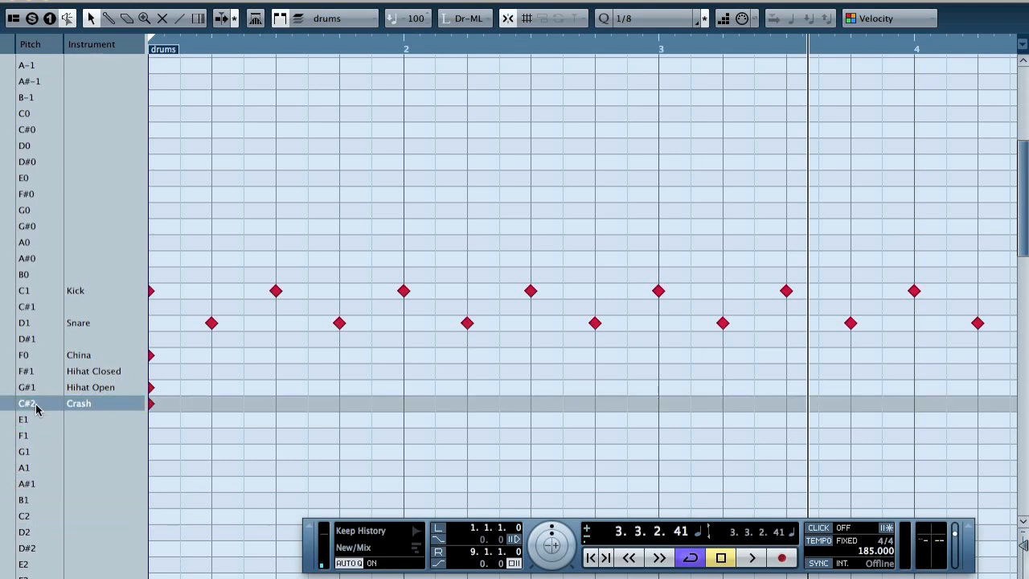
{"action": "left_click_drag", "start_coordinate": [45, 356], "coordinate": [36, 401]}
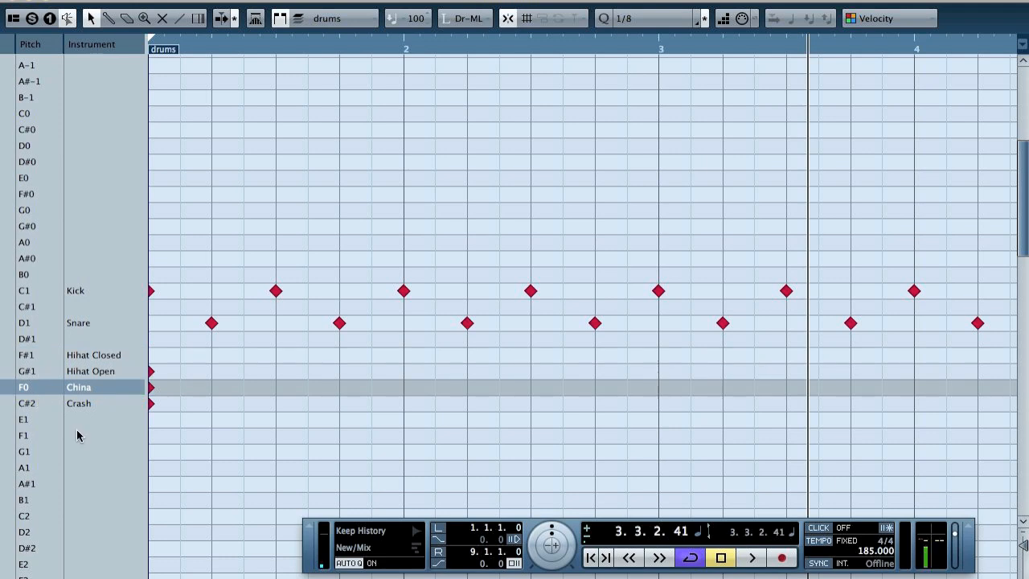
{"action": "left_click_drag", "start_coordinate": [199, 353], "coordinate": [134, 465]}
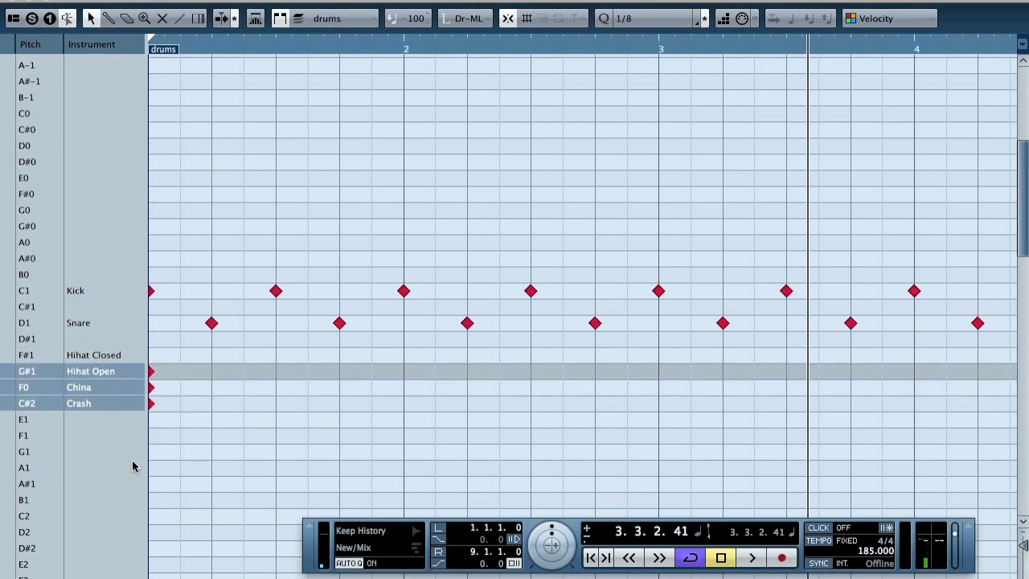
{"action": "key", "text": "Delete"}
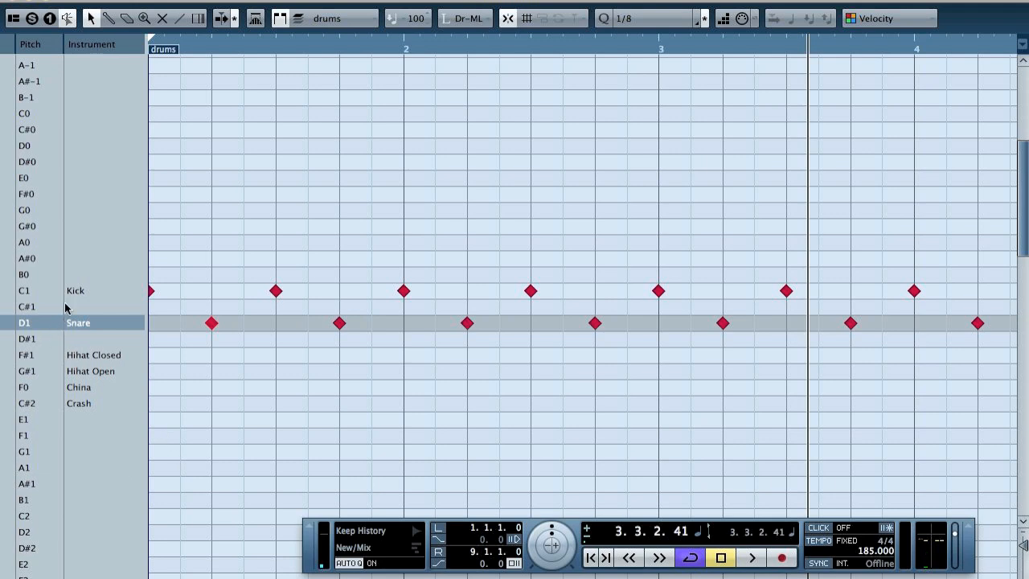
Step: Move the Kick row directly above the Snare row
{"action": "double_click", "coordinate": [93, 292]}
{"action": "left_click_drag", "start_coordinate": [44, 293], "coordinate": [44, 315]}
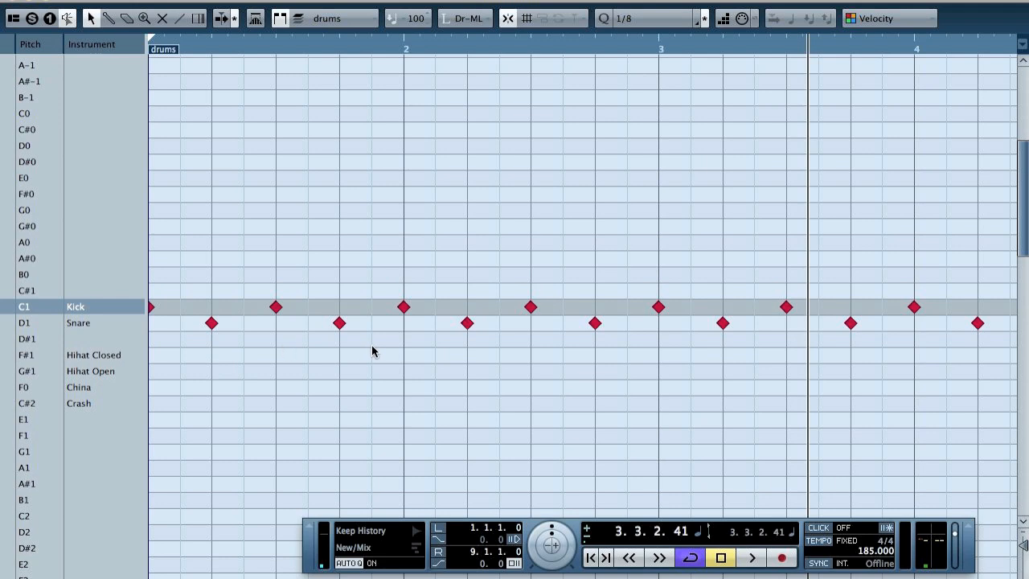
{"action": "key", "text": "g"}
{"action": "key", "text": "g"}
{"action": "key", "text": "g"}
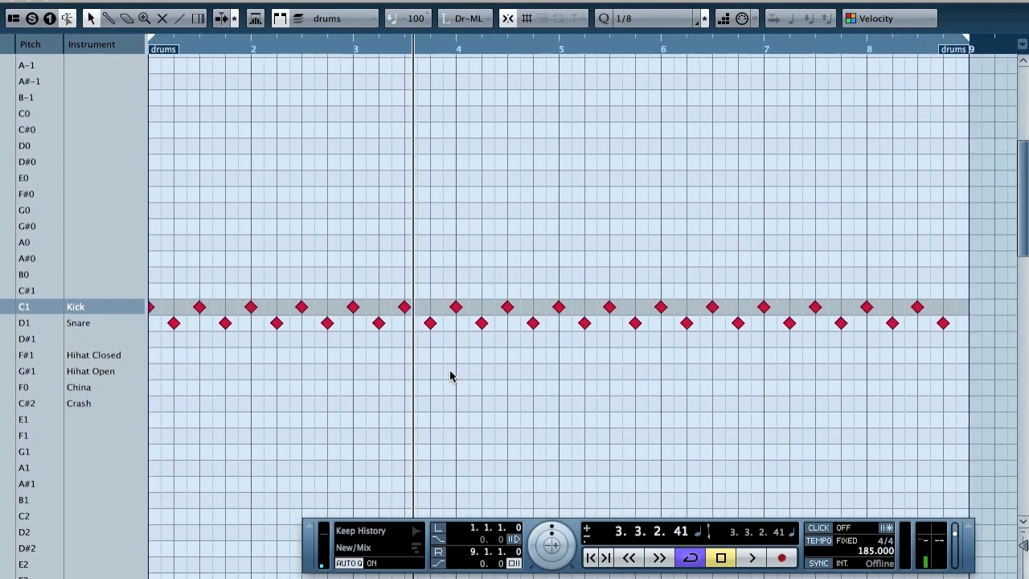
Step: Delete all Kick and Snare notes from the drum part
{"action": "left_click_drag", "start_coordinate": [882, 253], "coordinate": [15, 354]}
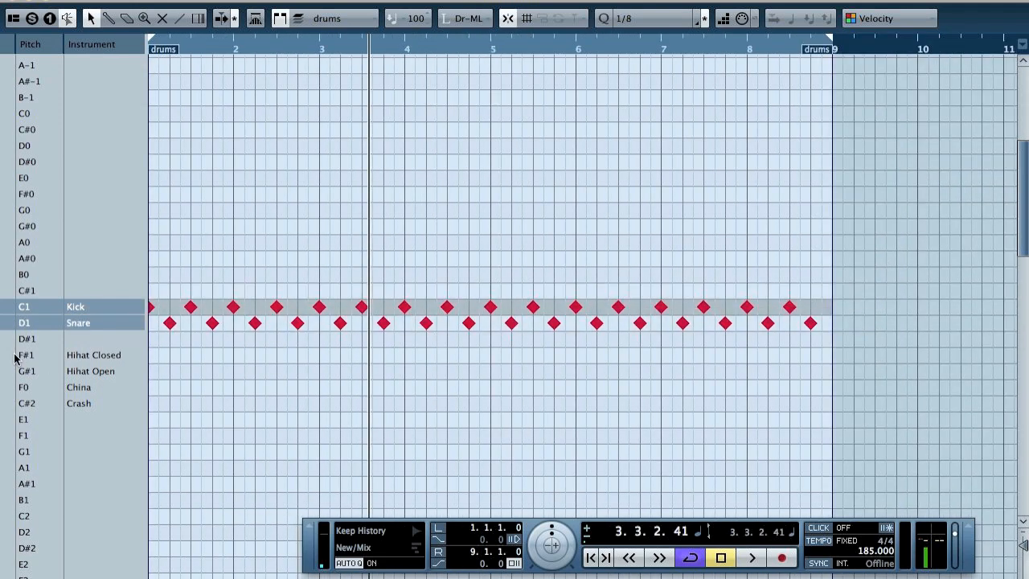
{"action": "key", "text": "Delete"}
{"action": "key", "text": "h"}
{"action": "key", "text": "h"}
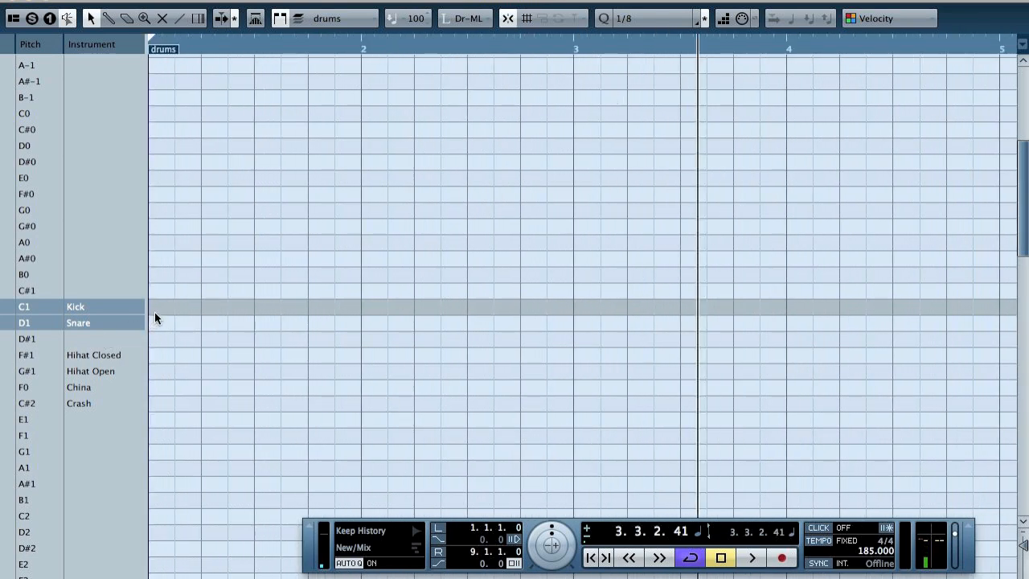
Step: Turn on the metronome click and play the empty drum part for a couple of bars
{"action": "key", "text": "c"}
{"action": "key", "text": "space"}
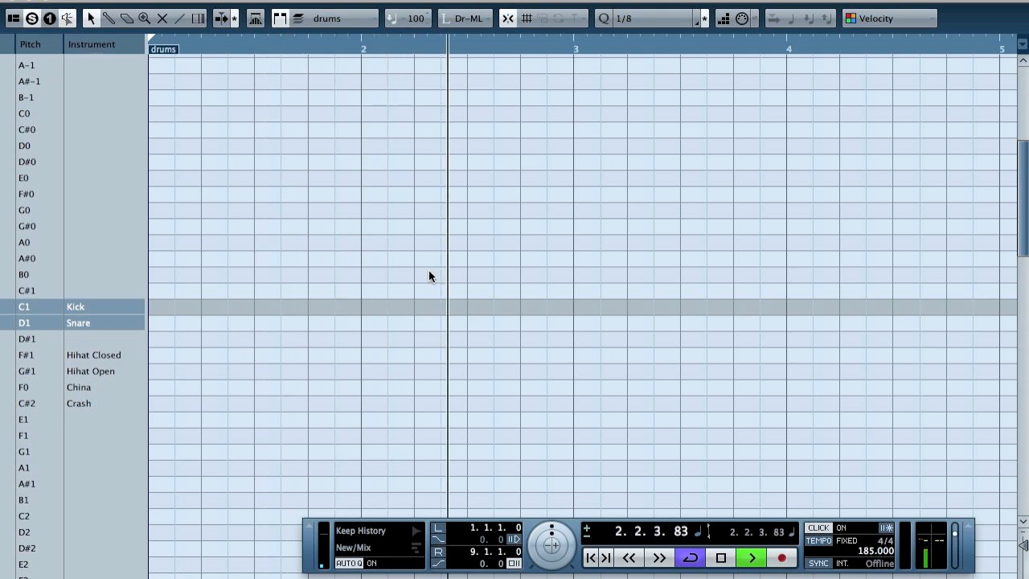
{"action": "key", "text": "space"}
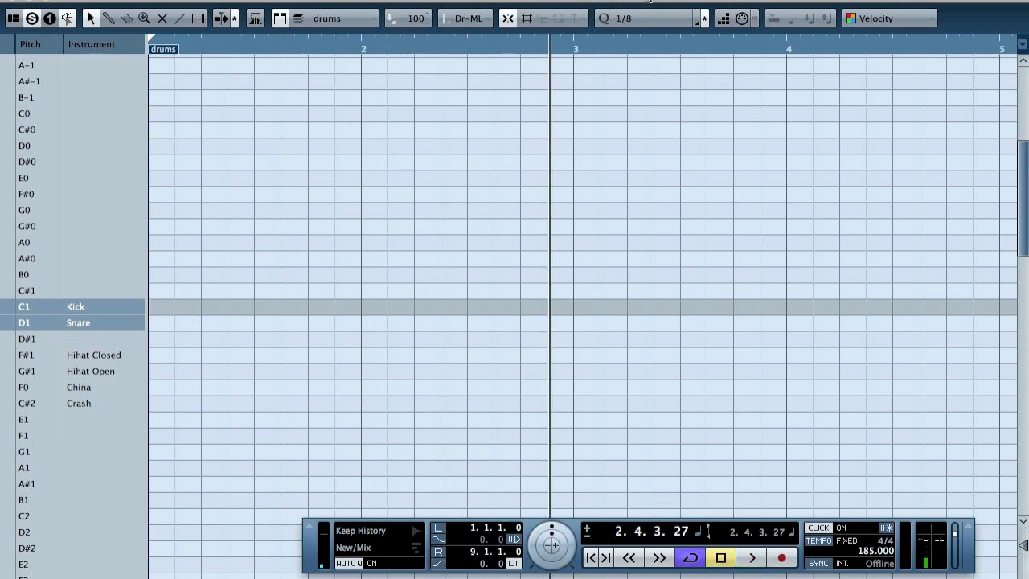
Step: Place Kick notes on beats 1 and 3 of all eight bars, with the quantize grid at 1/2
{"action": "left_click", "coordinate": [640, 19]}
{"action": "left_click", "coordinate": [650, 10]}
{"action": "left_click", "coordinate": [152, 307]}
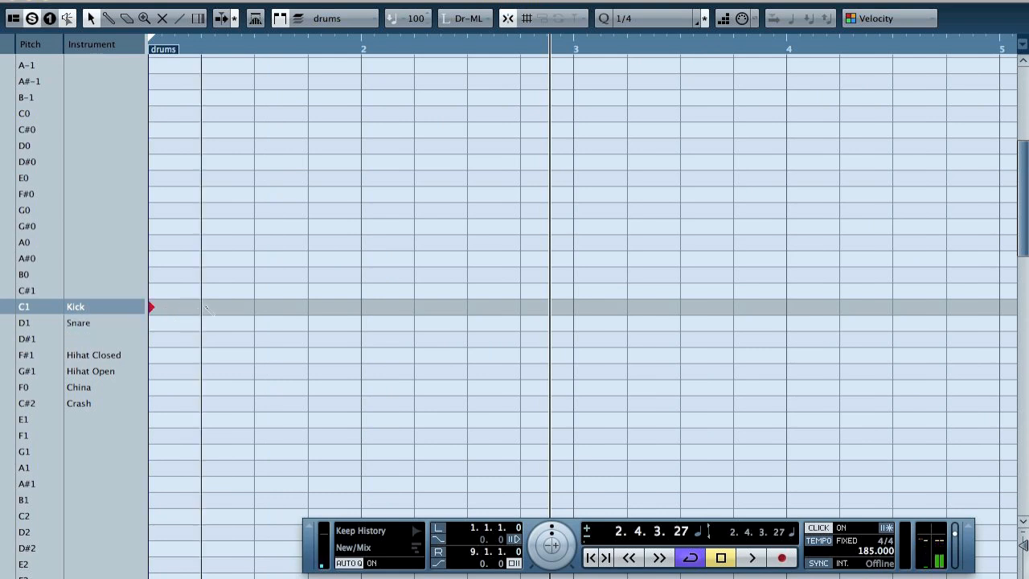
{"action": "left_click", "coordinate": [254, 307]}
{"action": "left_click", "coordinate": [361, 307]}
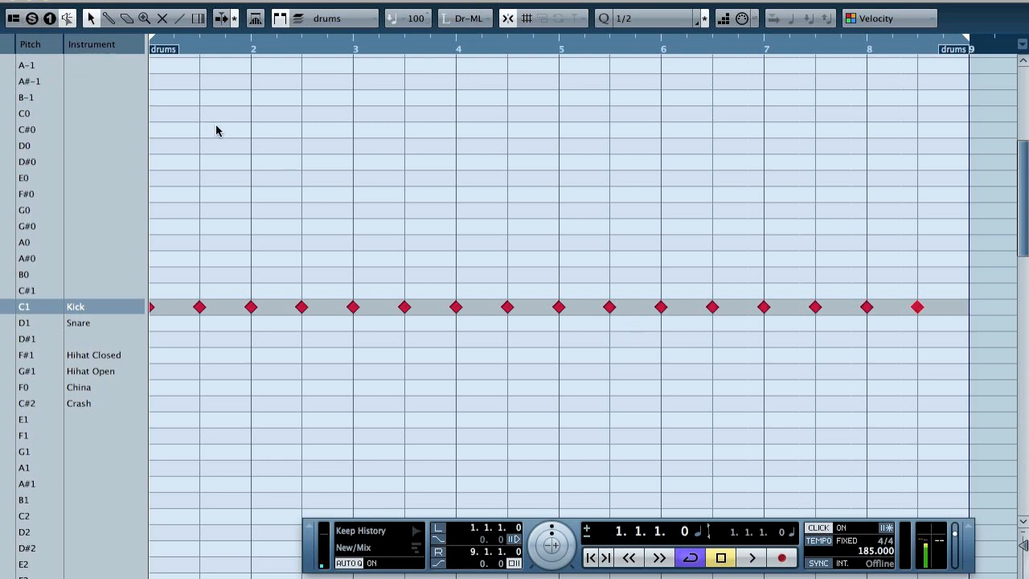
Step: Play the Kick pattern against the metronome click, turn the click off, and stop playback
{"action": "key", "text": "space"}
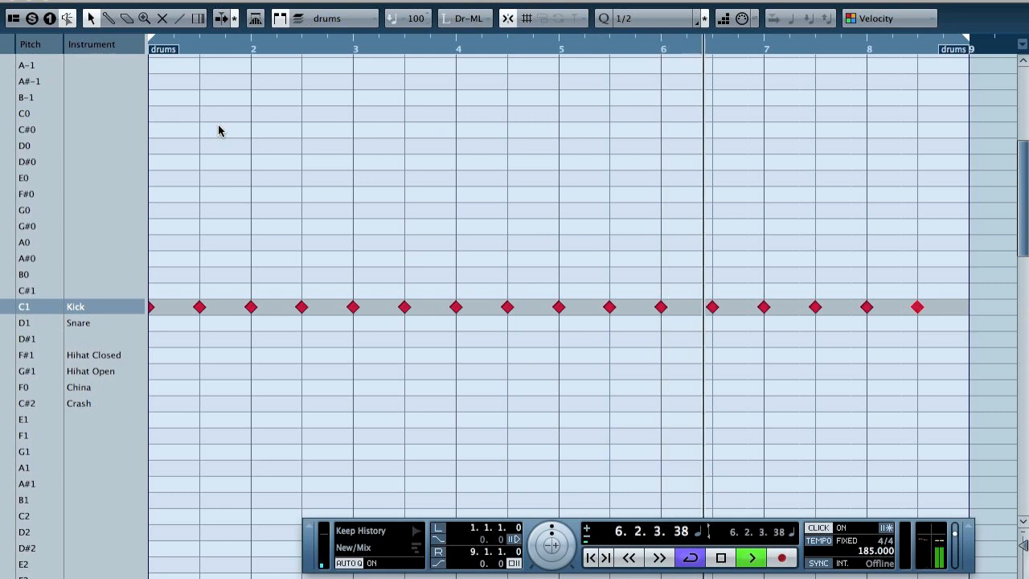
{"action": "key", "text": "c"}
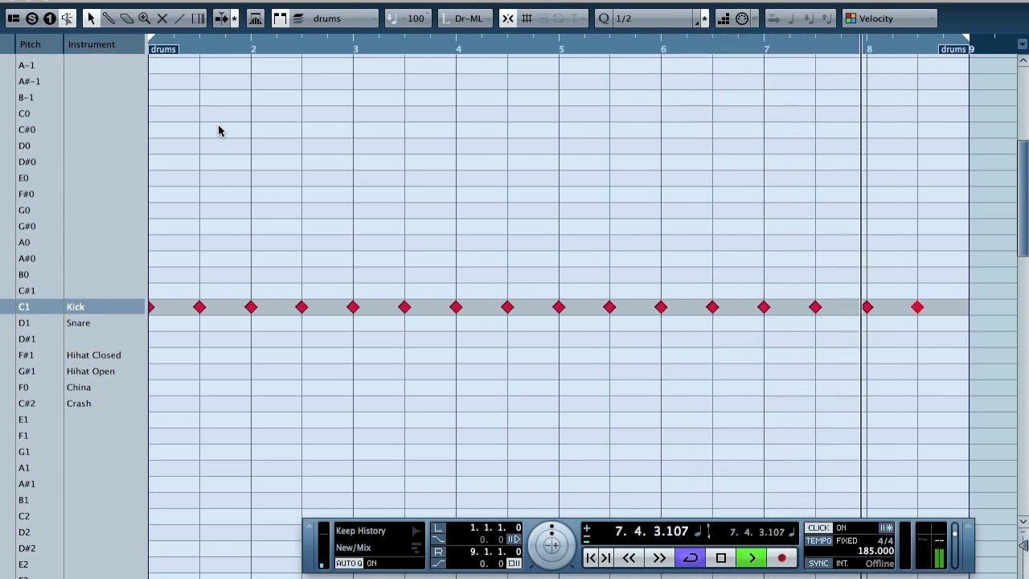
{"action": "key", "text": "space"}
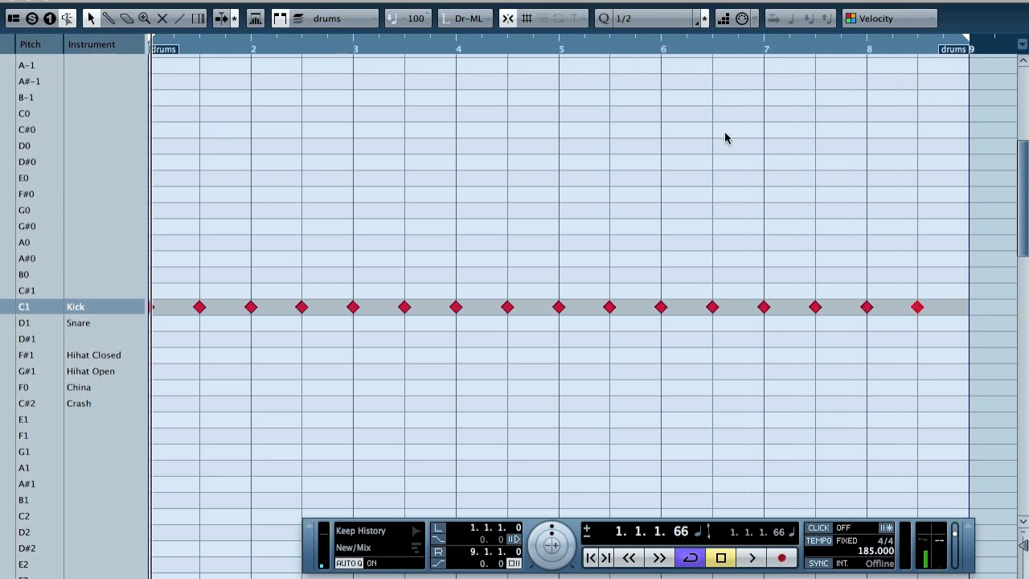
Step: Copy all Kick notes to the Snare row one beat later on a 1/4 grid, and play the pattern from the start
{"action": "left_click_drag", "start_coordinate": [954, 344], "coordinate": [17, 267]}
{"action": "left_click", "coordinate": [629, 19]}
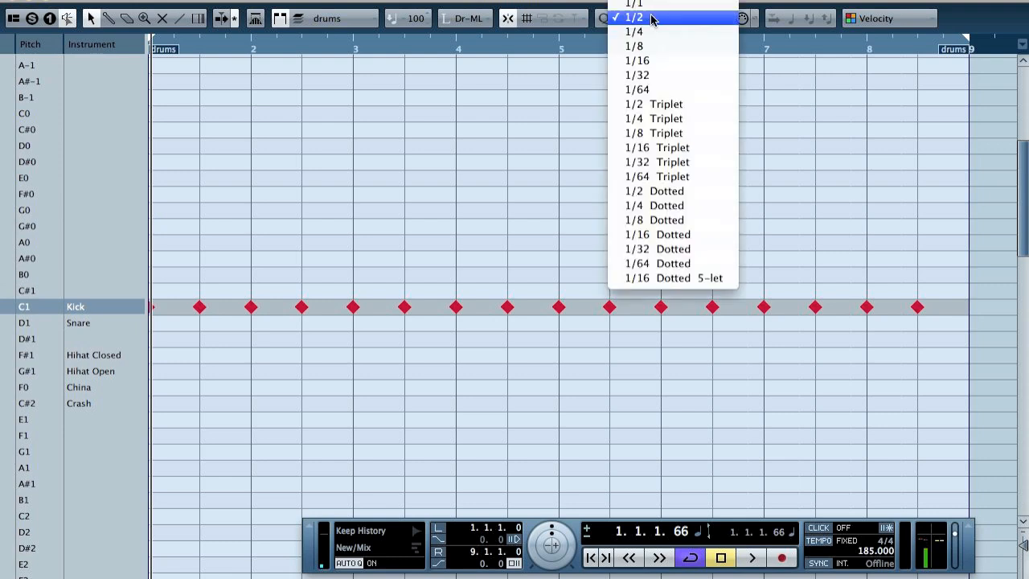
{"action": "left_click", "coordinate": [650, 33]}
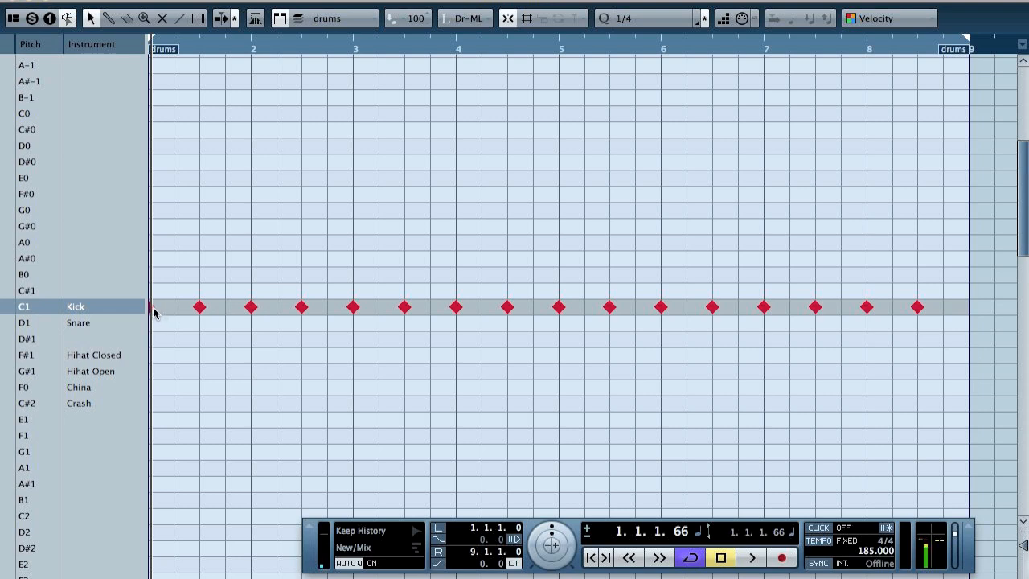
{"action": "left_click_drag", "start_coordinate": [153, 312], "coordinate": [173, 328]}
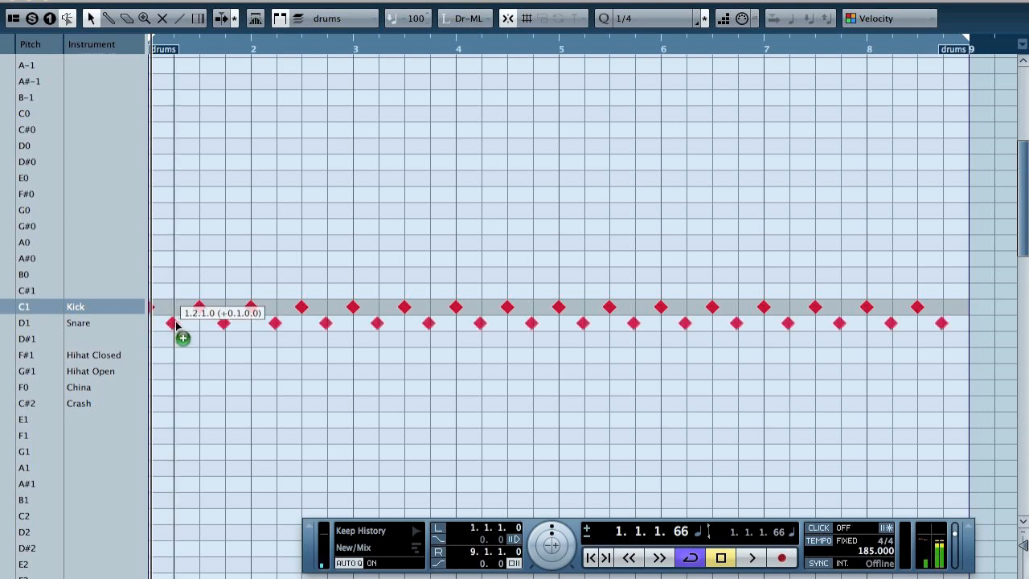
{"action": "key", "text": "period"}
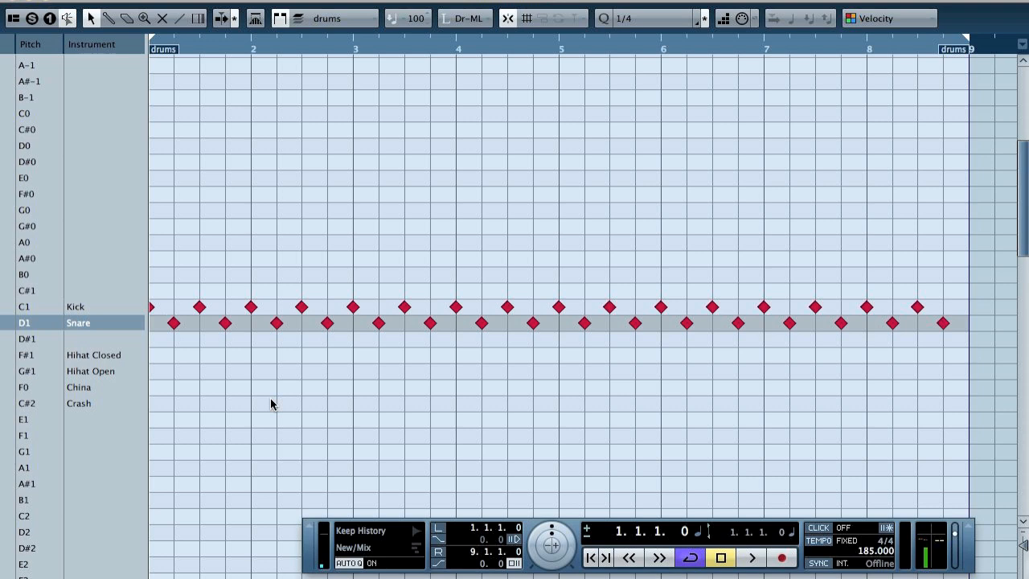
{"action": "key", "text": "space"}
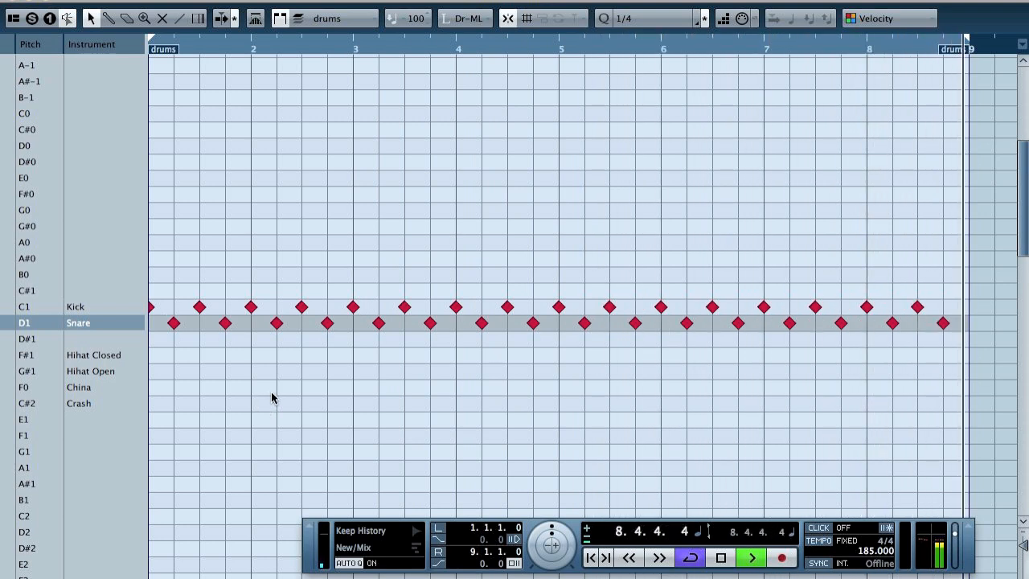
{"action": "key", "text": "space"}
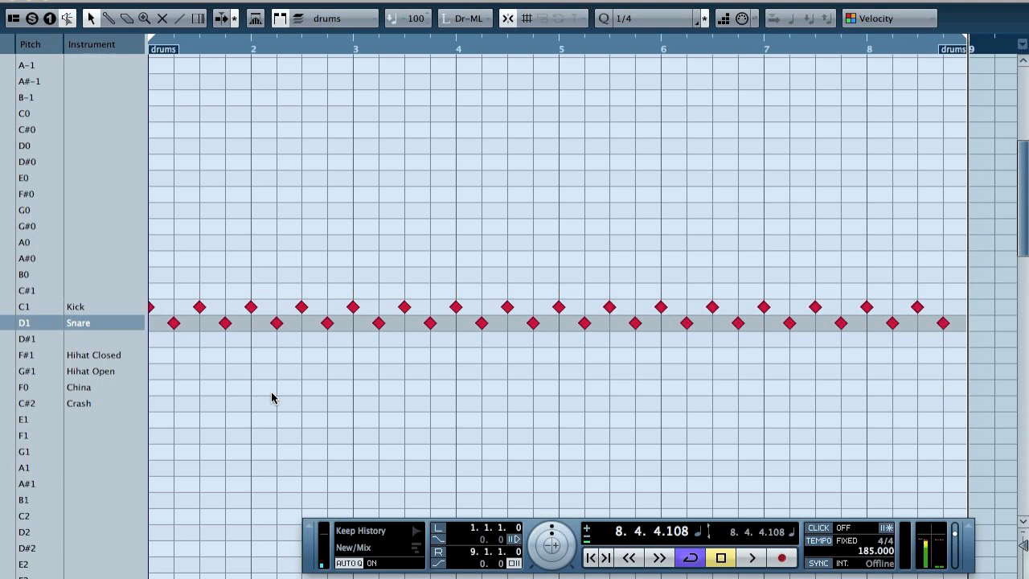
Step: Draw Hihat Closed notes on every beat of all eight bars, with the quantize grid at 1/4
{"action": "left_click", "coordinate": [652, 19]}
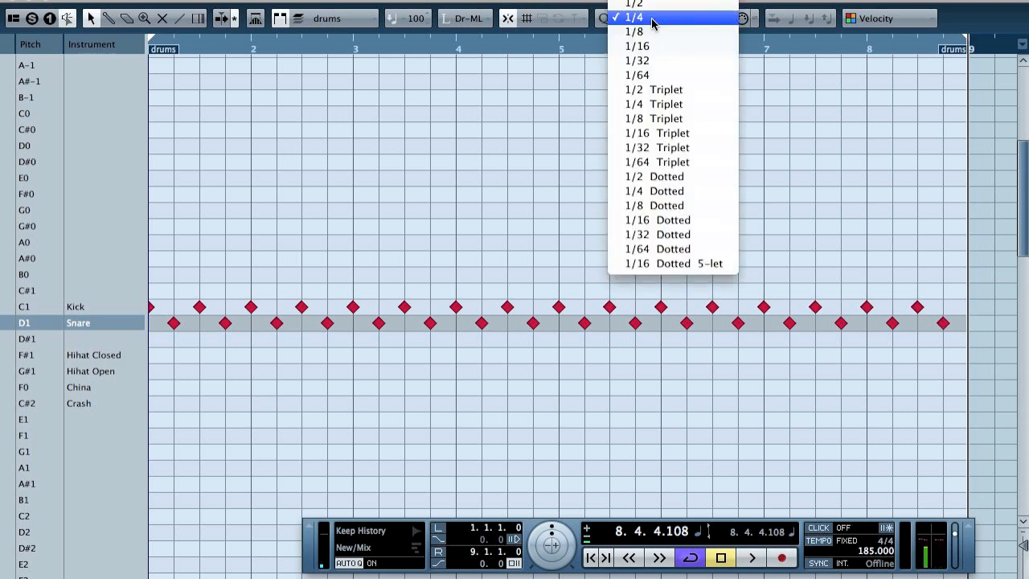
{"action": "left_click", "coordinate": [644, 33]}
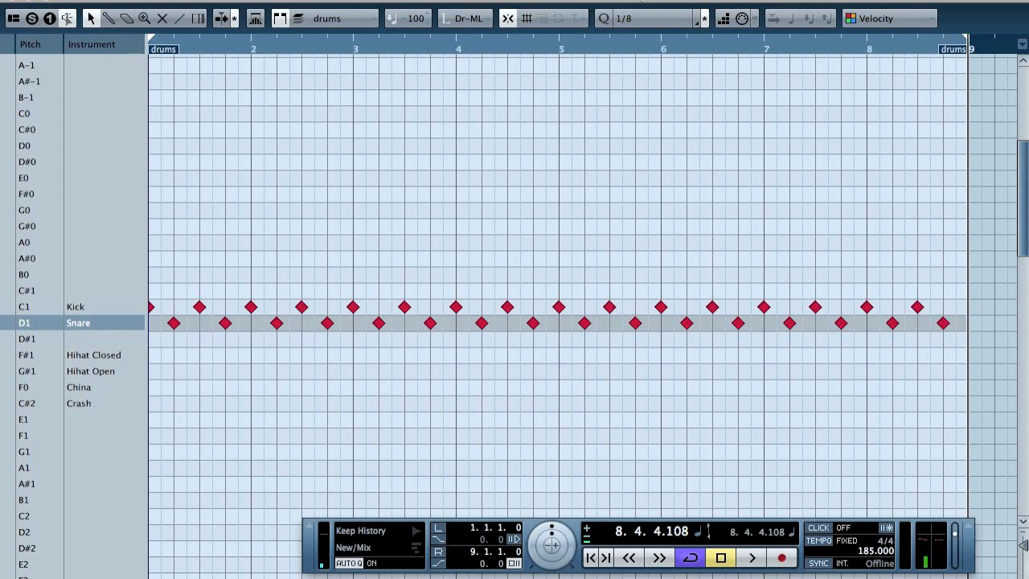
{"action": "left_click", "coordinate": [637, 18]}
{"action": "left_click", "coordinate": [641, 13]}
{"action": "mouse_move", "coordinate": [155, 360]}
{"action": "left_mouse_down"}
{"action": "mouse_move", "coordinate": [507, 358]}
{"action": "mouse_move", "coordinate": [935, 378]}
{"action": "left_mouse_up"}
Step: Play the Kick, Snare and Hihat Closed pattern from the start and close the transport bar
{"action": "key", "text": "comma"}
{"action": "key", "text": "space"}
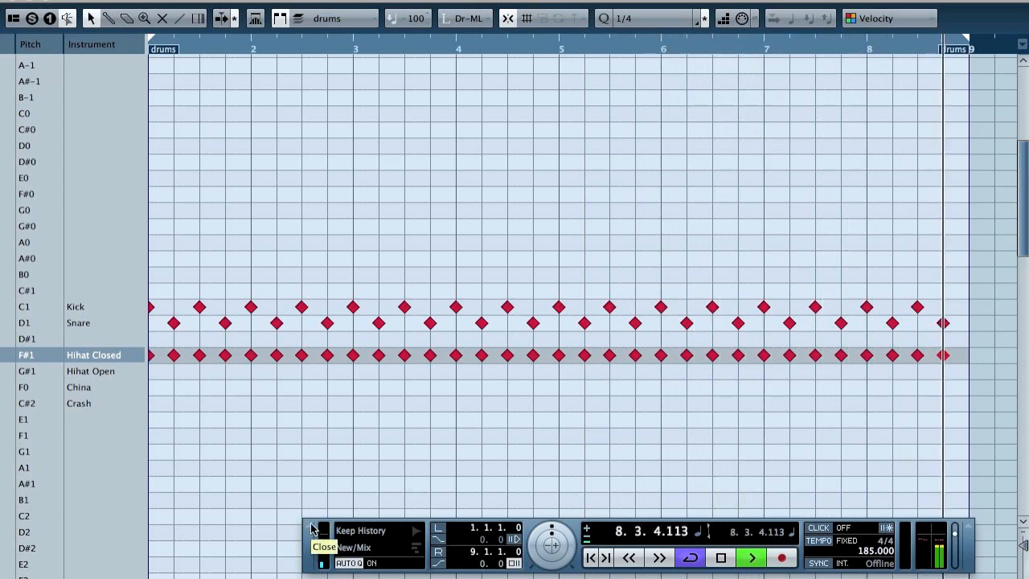
{"action": "key", "text": "space"}
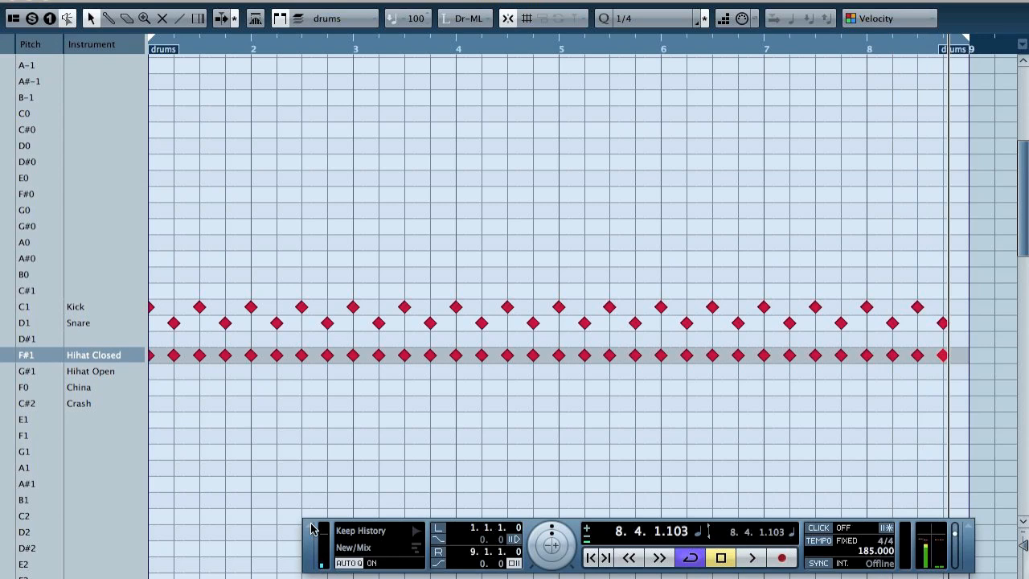
{"action": "left_click", "coordinate": [312, 527]}
Step: Set the quantize grid to 1/8 and fill the Hihat Closed row with eighth notes across all eight bars
{"action": "left_click", "coordinate": [664, 18]}
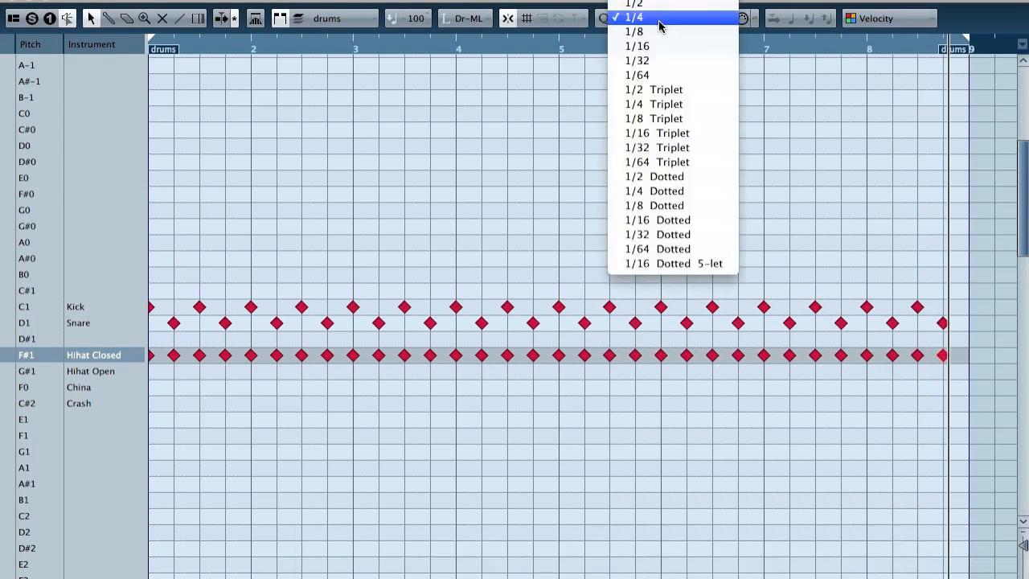
{"action": "left_click", "coordinate": [659, 32]}
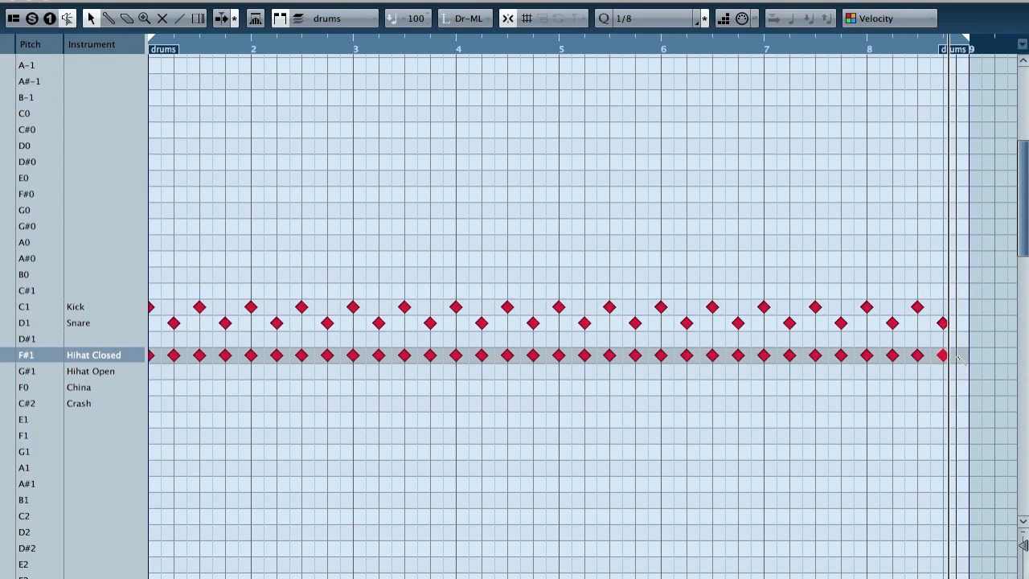
{"action": "left_click_drag", "start_coordinate": [957, 358], "coordinate": [165, 361]}
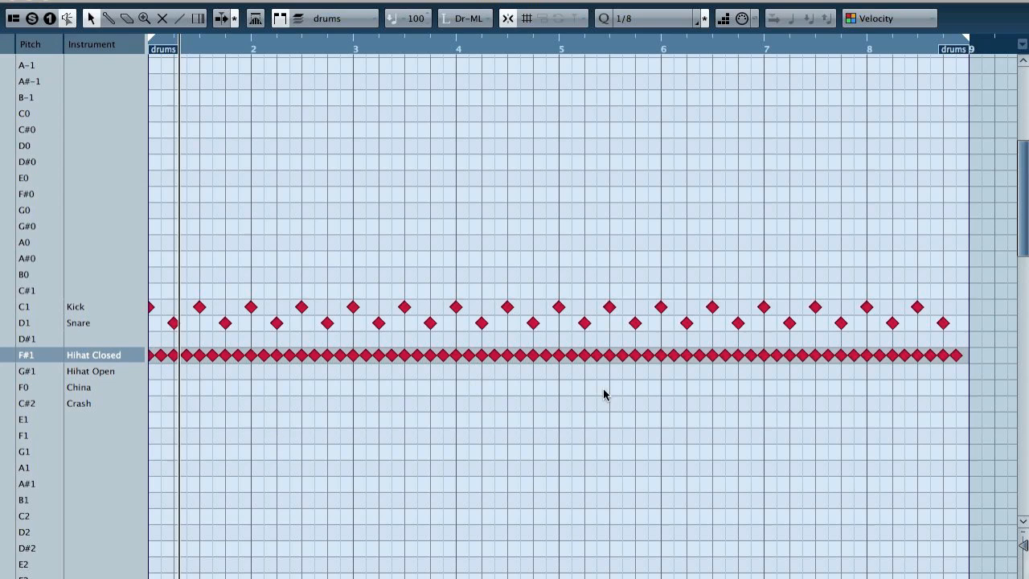
Step: Replace the Hihat Closed notes with Crash notes on every beat of all eight bars on a 1/4 grid, and play the pattern
{"action": "left_click_drag", "start_coordinate": [977, 374], "coordinate": [126, 349]}
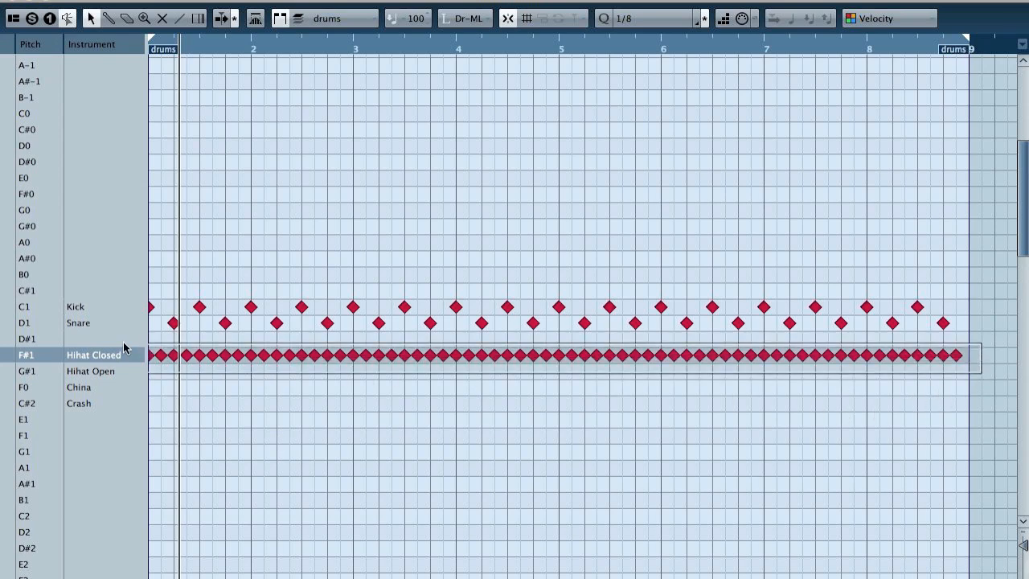
{"action": "key", "text": "Delete"}
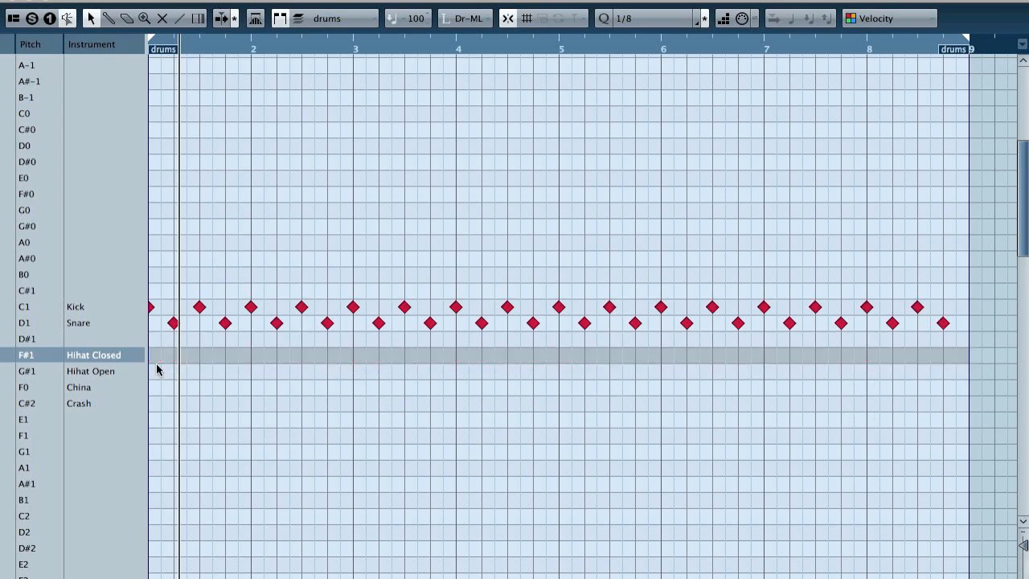
{"action": "left_click", "coordinate": [701, 18]}
{"action": "left_click", "coordinate": [645, 10]}
{"action": "left_click_drag", "start_coordinate": [153, 405], "coordinate": [959, 443]}
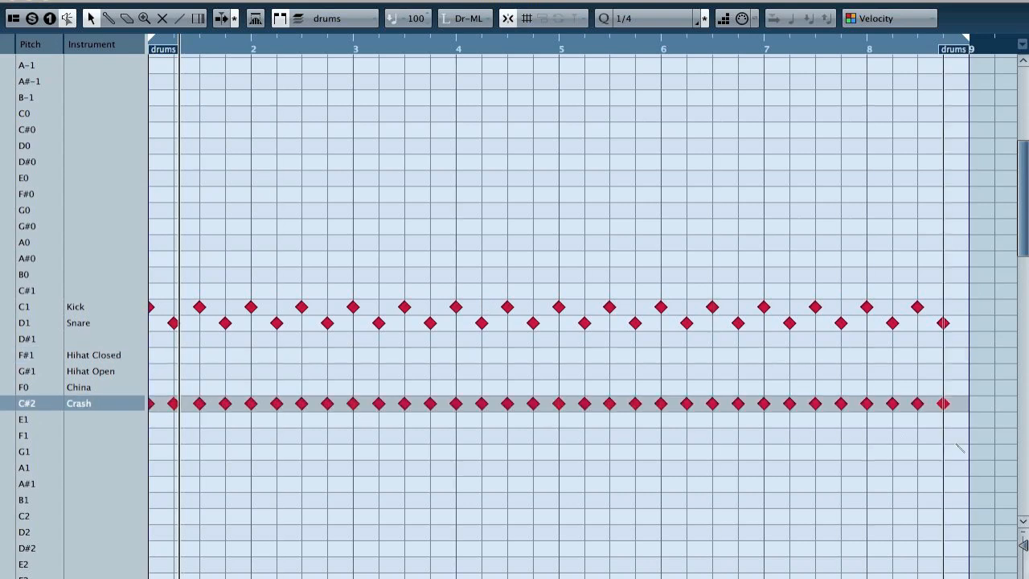
{"action": "key", "text": "space"}
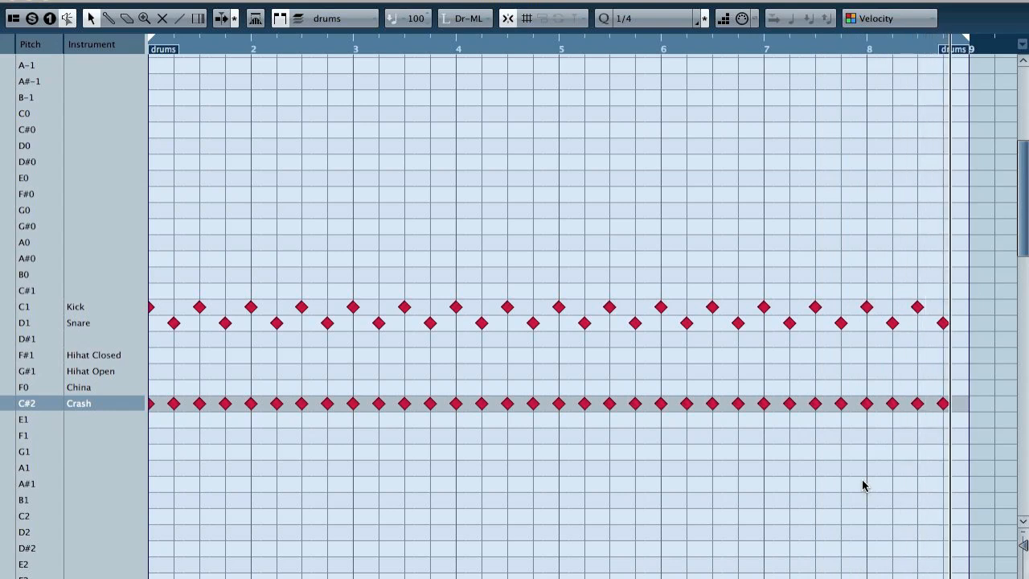
{"action": "key", "text": "period"}
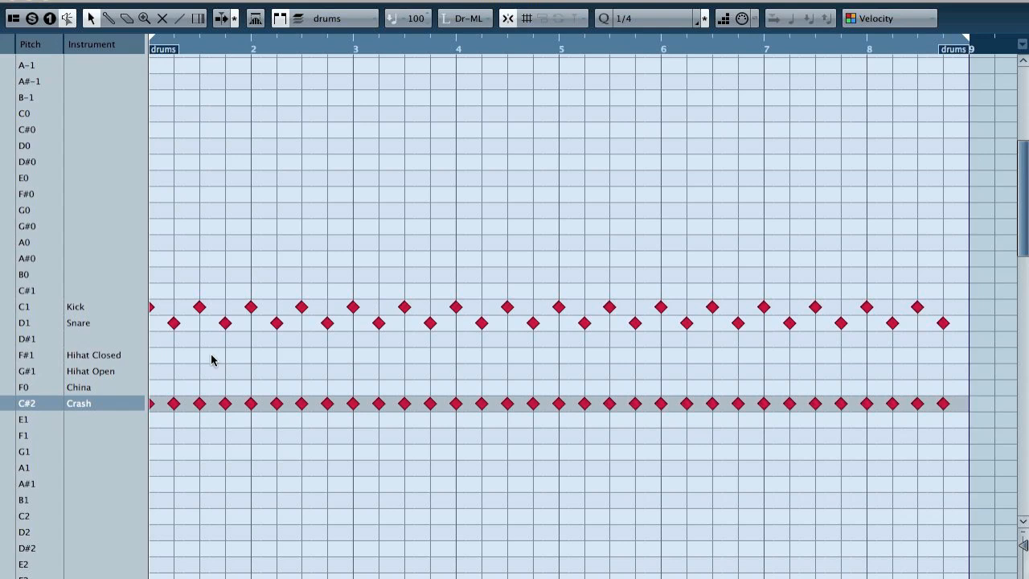
Step: Delete all Kick and Snare notes except the Kick at the start of bar 1, and set the quantize grid to 1/2
{"action": "left_click_drag", "start_coordinate": [167, 346], "coordinate": [978, 248]}
{"action": "key", "text": "Delete"}
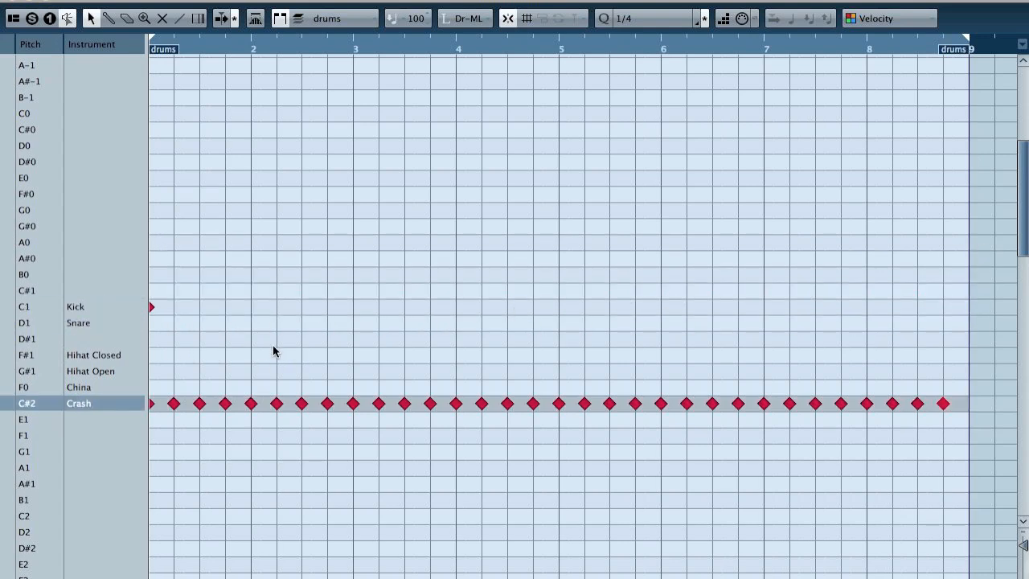
{"action": "left_click", "coordinate": [666, 10]}
{"action": "left_click", "coordinate": [639, 5]}
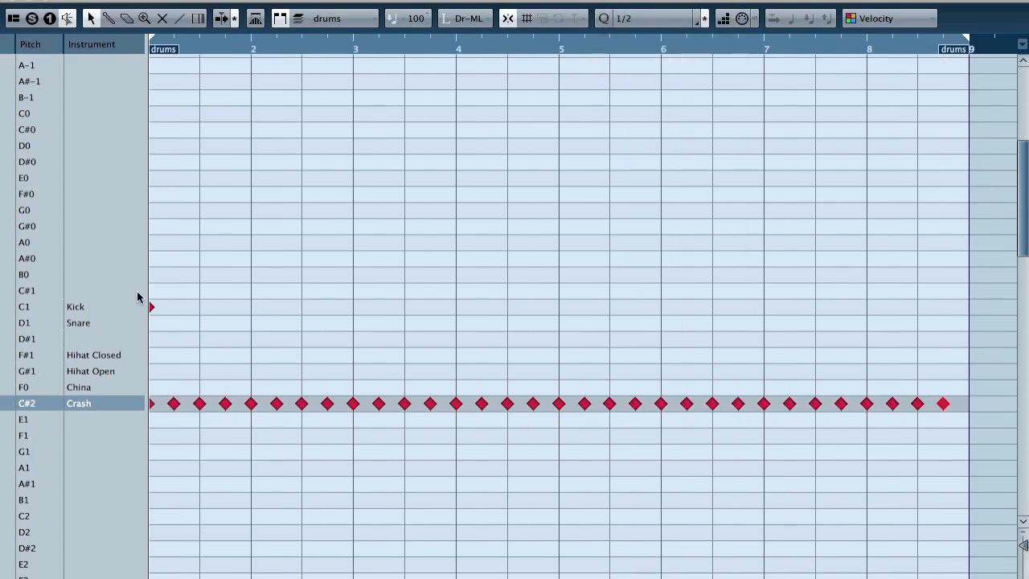
Step: Place Snare notes on beat 3 of all eight bars and Kick notes on beat 1 of bars 2 to 8, and play the pattern
{"action": "left_click", "coordinate": [199, 323]}
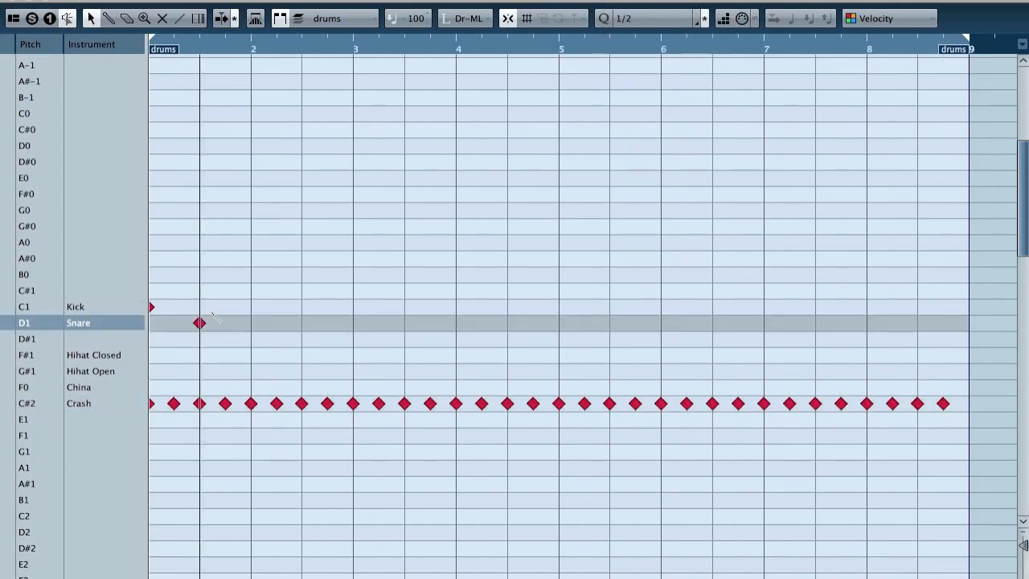
{"action": "left_click", "coordinate": [251, 307]}
{"action": "left_click", "coordinate": [301, 322]}
{"action": "left_click", "coordinate": [352, 306]}
{"action": "left_click", "coordinate": [404, 323]}
{"action": "left_click", "coordinate": [455, 306]}
{"action": "left_click", "coordinate": [507, 322]}
{"action": "left_click", "coordinate": [558, 306]}
{"action": "left_click", "coordinate": [609, 323]}
{"action": "left_click", "coordinate": [661, 306]}
{"action": "left_click", "coordinate": [712, 322]}
{"action": "left_click", "coordinate": [763, 306]}
{"action": "left_click", "coordinate": [815, 322]}
{"action": "left_click", "coordinate": [866, 306]}
{"action": "left_click", "coordinate": [917, 322]}
{"action": "key", "text": "space"}
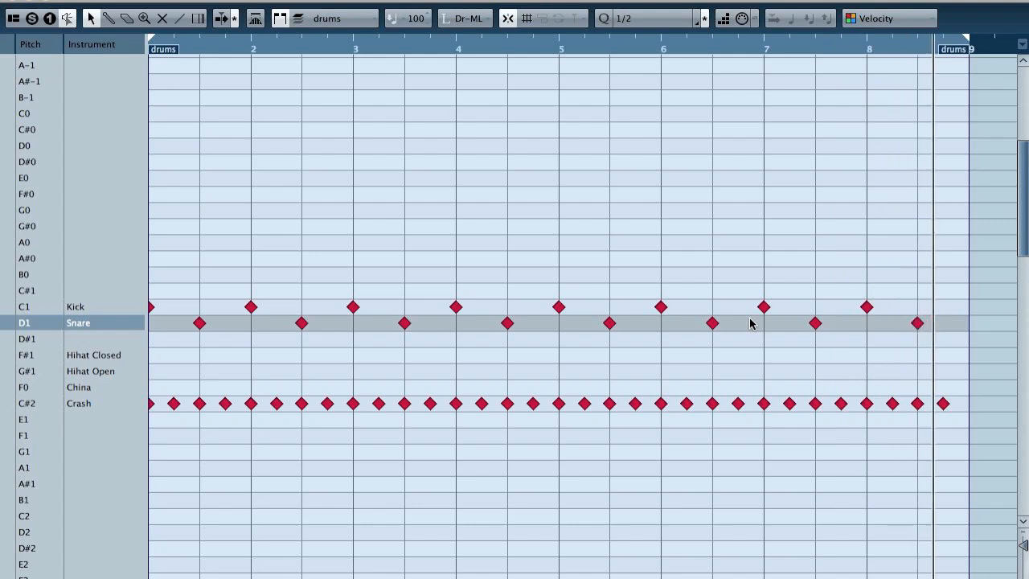
{"action": "key", "text": "space"}
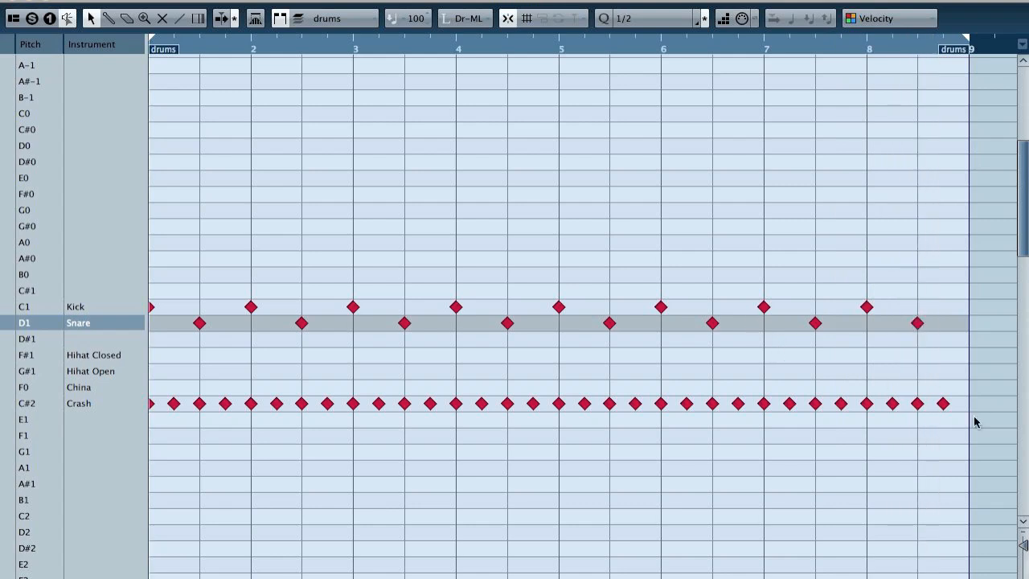
Step: Select all Crash notes and move them up to the Hihat Closed row
{"action": "left_click", "coordinate": [2, 404]}
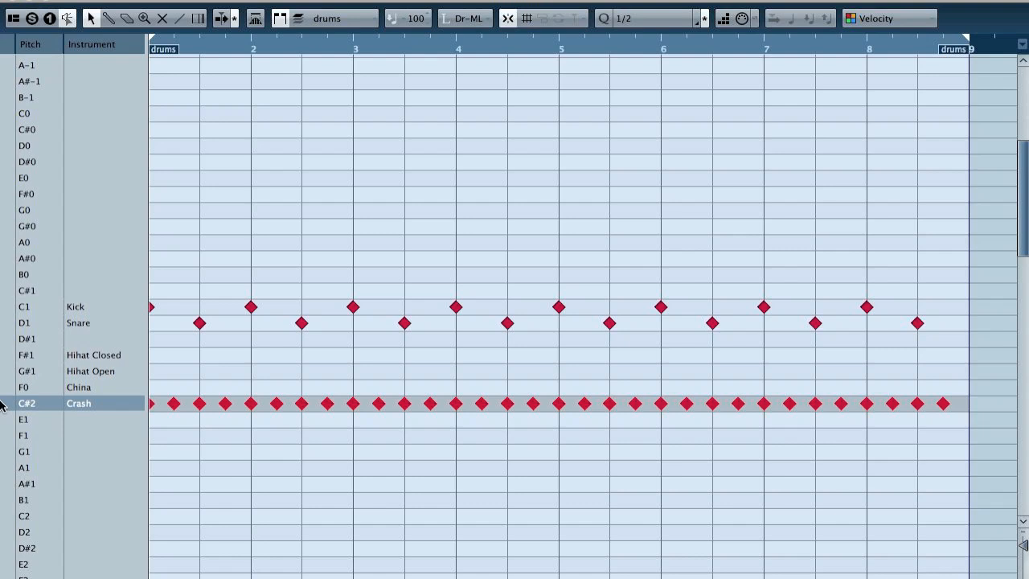
{"action": "key", "text": "Up"}
{"action": "key", "text": "Up"}
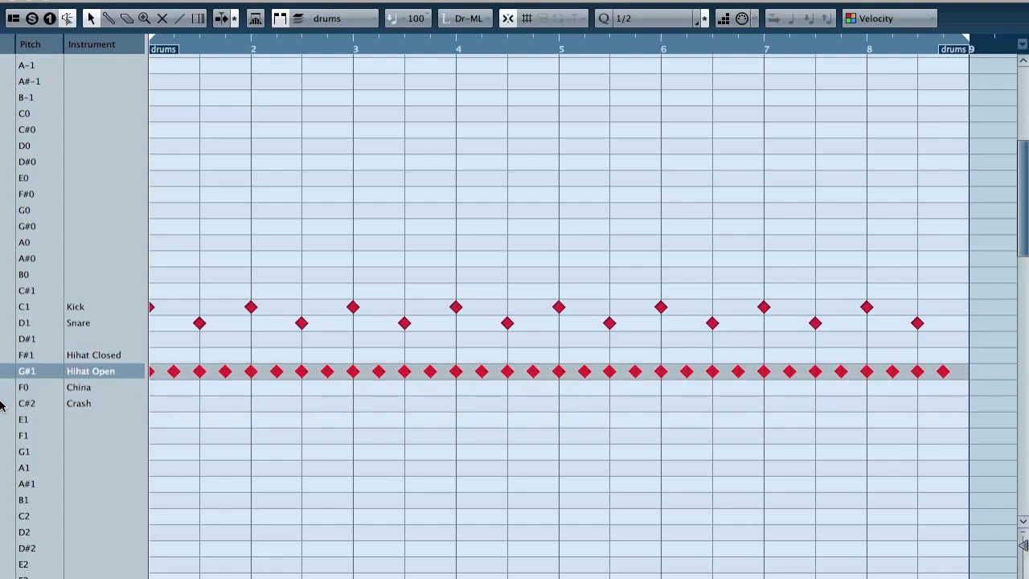
{"action": "key", "text": "Up"}
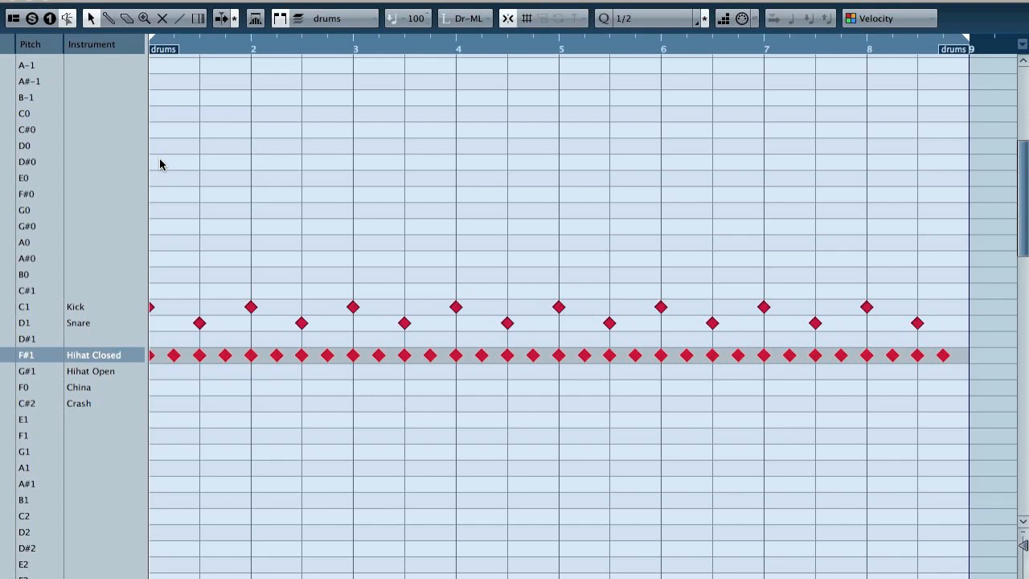
Step: On a 1/8 grid, add extra Kick notes in bars 2, 3, 5 and 6 and two Snare notes ending bar 8, and play the pattern
{"action": "left_click", "coordinate": [627, 18]}
{"action": "left_click", "coordinate": [652, 44]}
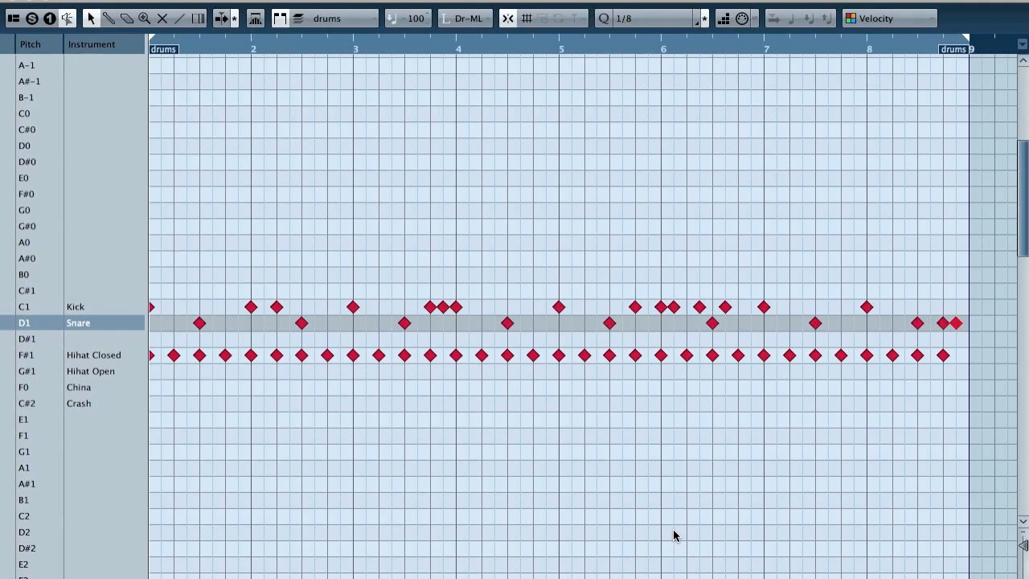
{"action": "key", "text": "space"}
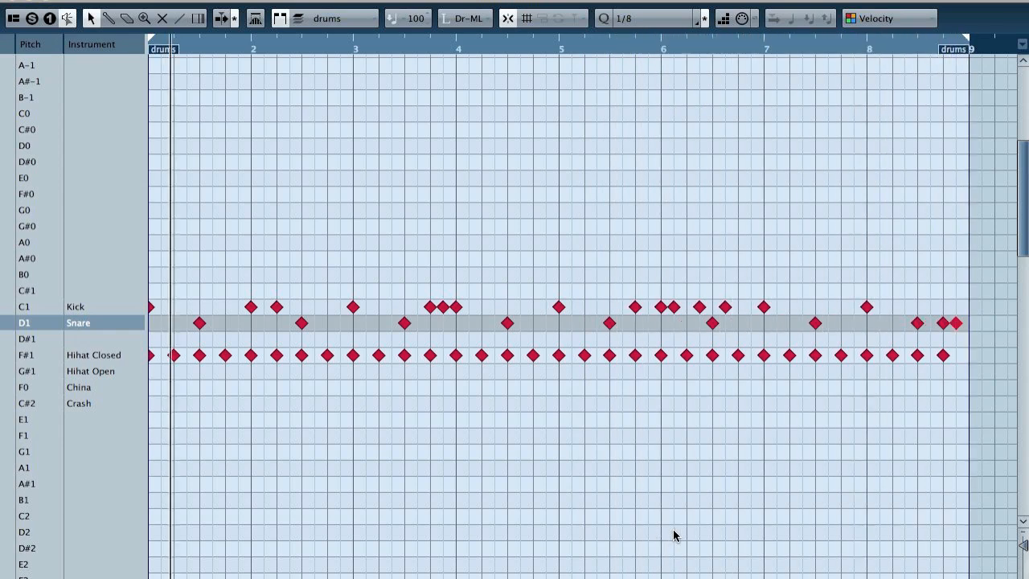
Step: Replace the first Hihat Closed note of bar 1 with China and Crash notes, and play the pattern from the start
{"action": "left_click", "coordinate": [150, 357]}
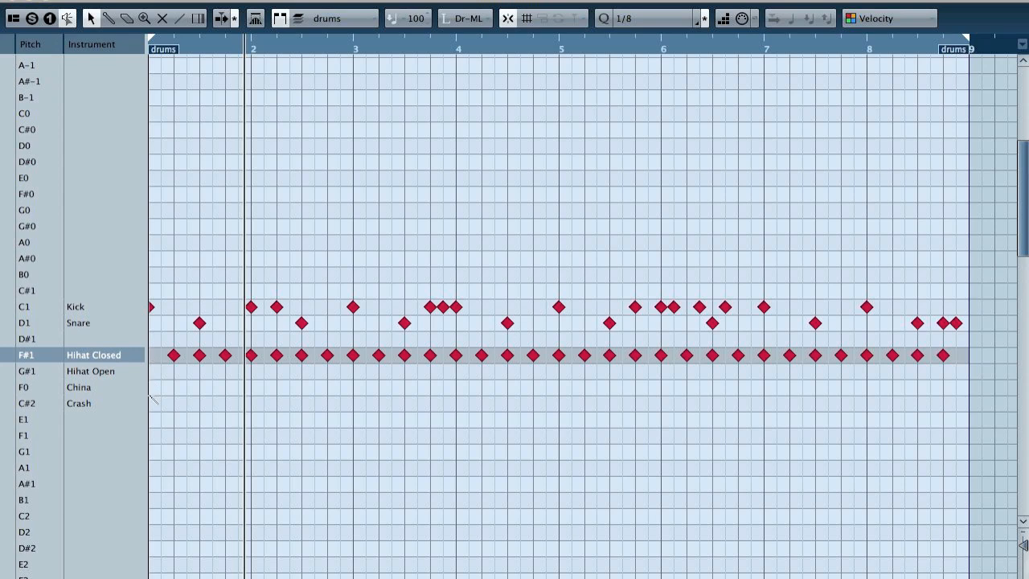
{"action": "left_click", "coordinate": [150, 388]}
{"action": "left_click", "coordinate": [152, 404]}
{"action": "key", "text": "KP_Decimal"}
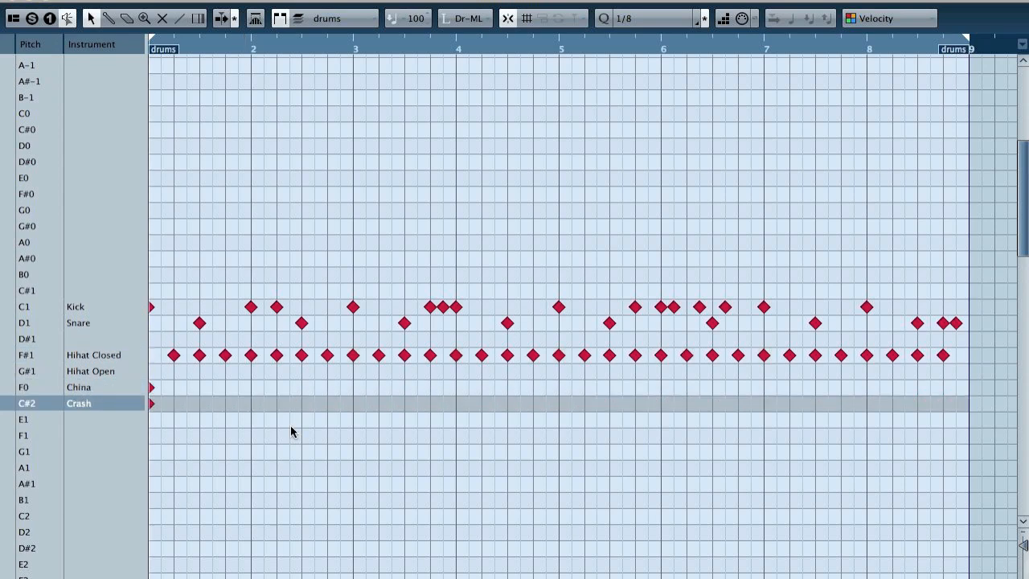
{"action": "key", "text": "space"}
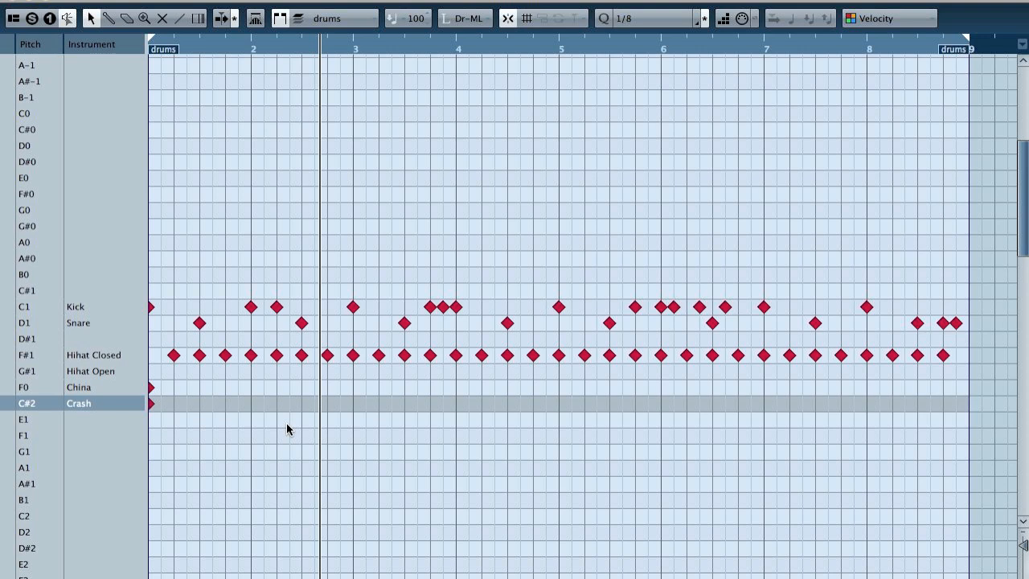
Step: Show the velocity lane, copy all Hihat Closed notes to the Hihat Open row, and shift the copies one eighth note earlier
{"action": "left_click", "coordinate": [152, 577]}
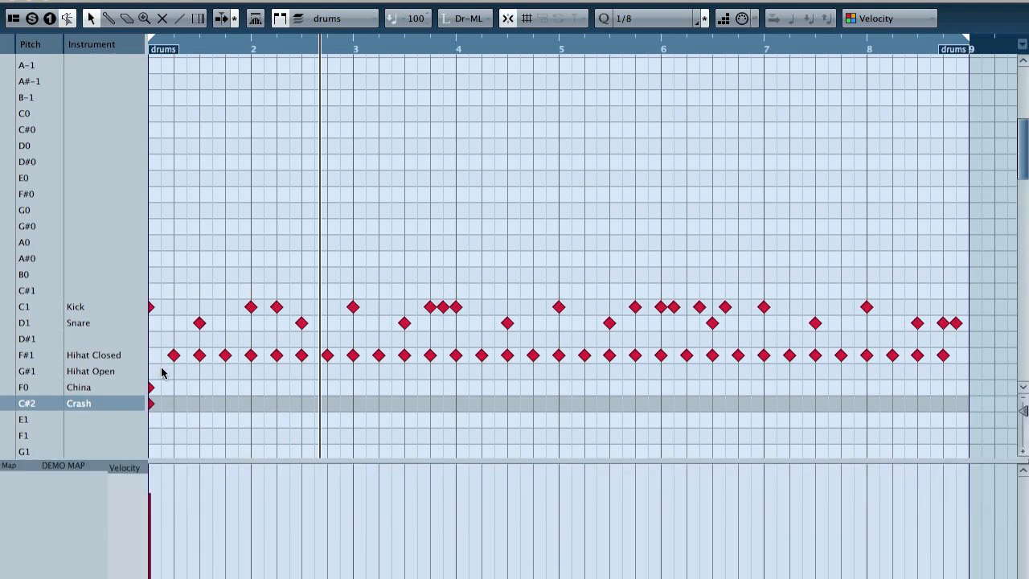
{"action": "left_click_drag", "start_coordinate": [165, 375], "coordinate": [934, 358]}
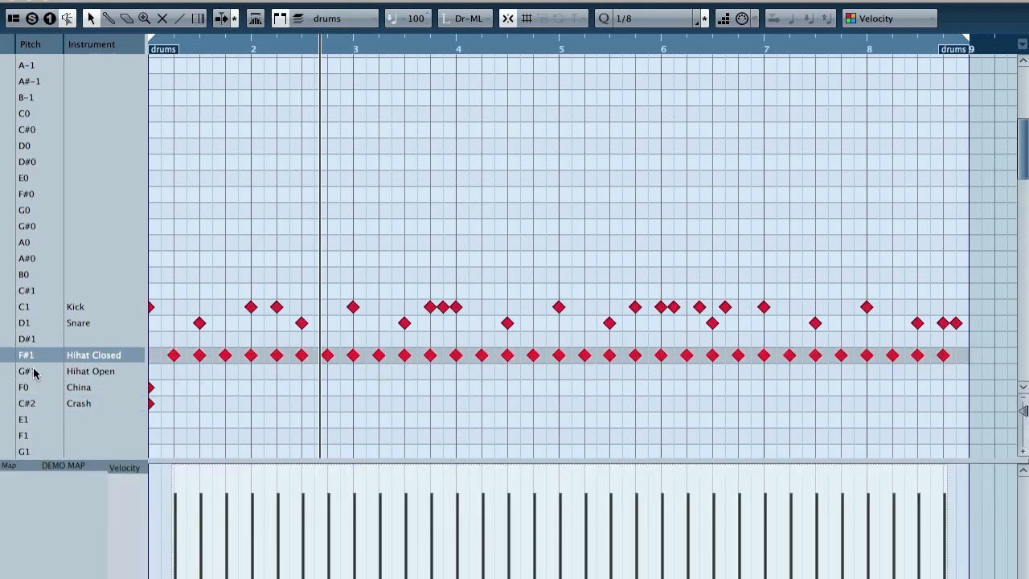
{"action": "left_click", "coordinate": [173, 356]}
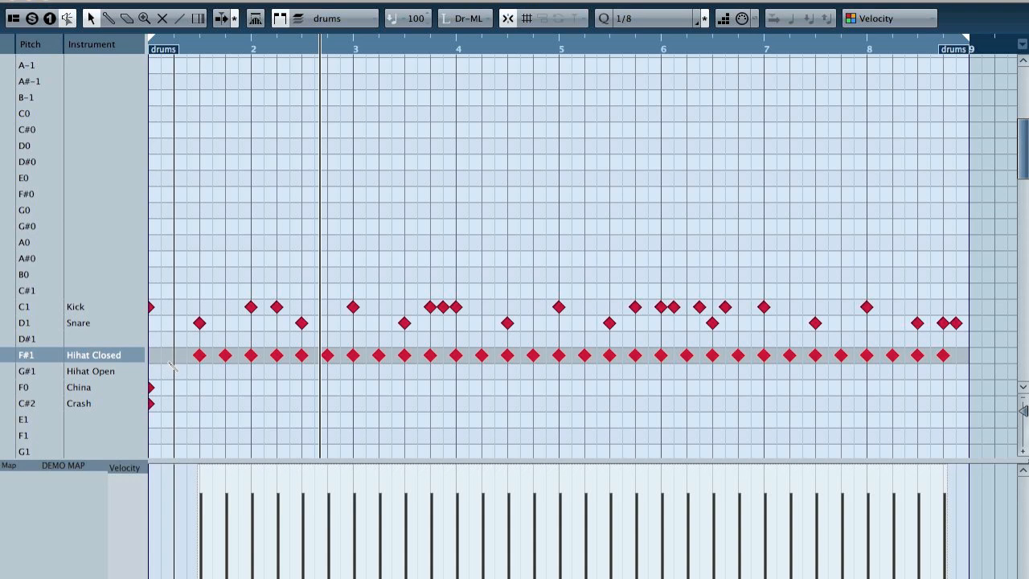
{"action": "left_click", "coordinate": [172, 357], "text": "alt"}
{"action": "left_click_drag", "start_coordinate": [164, 360], "coordinate": [766, 352]}
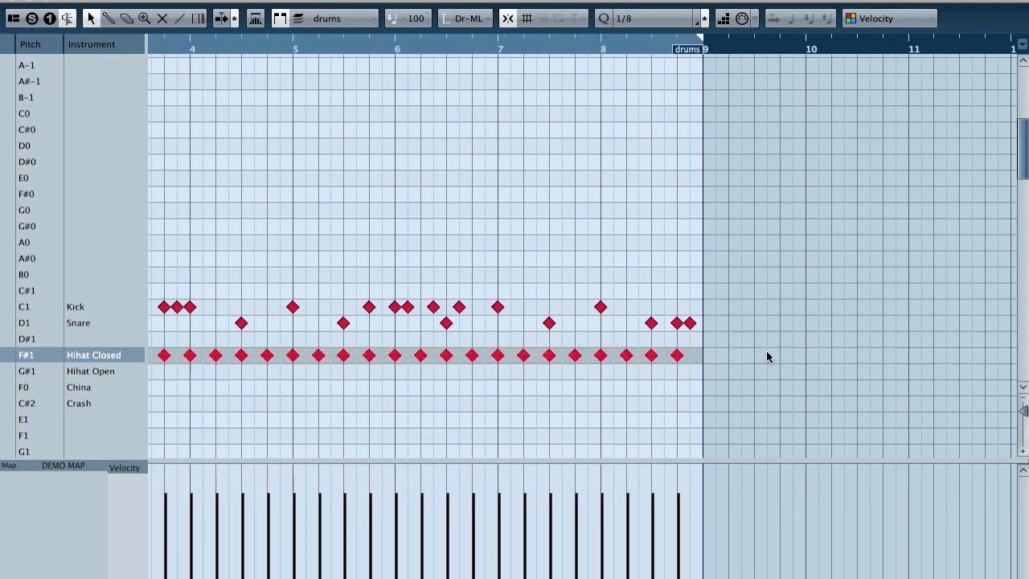
{"action": "scroll", "coordinate": [799, 393], "scroll_direction": "left", "scroll_amount": 5}
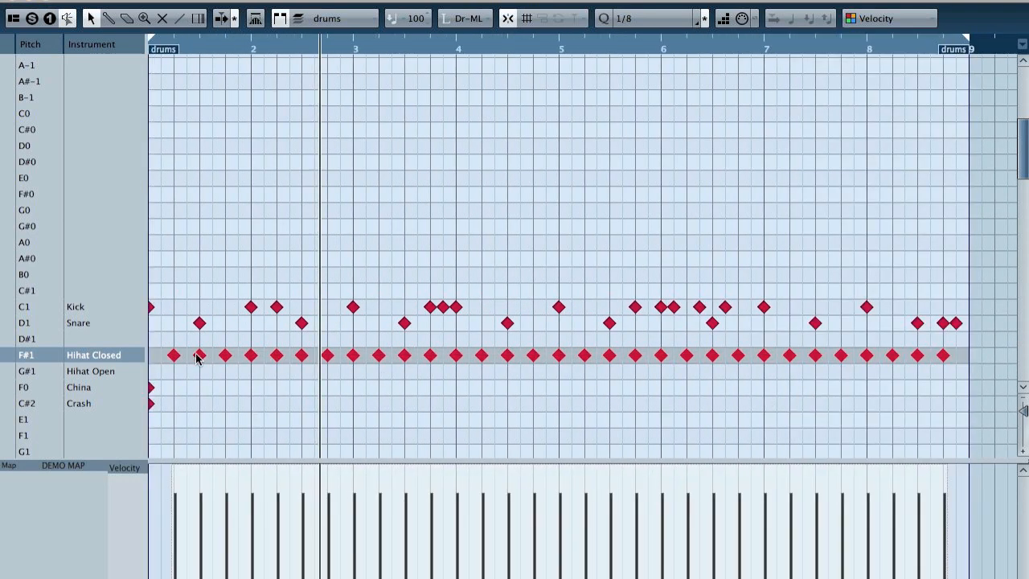
{"action": "left_click_drag", "start_coordinate": [200, 359], "coordinate": [200, 373]}
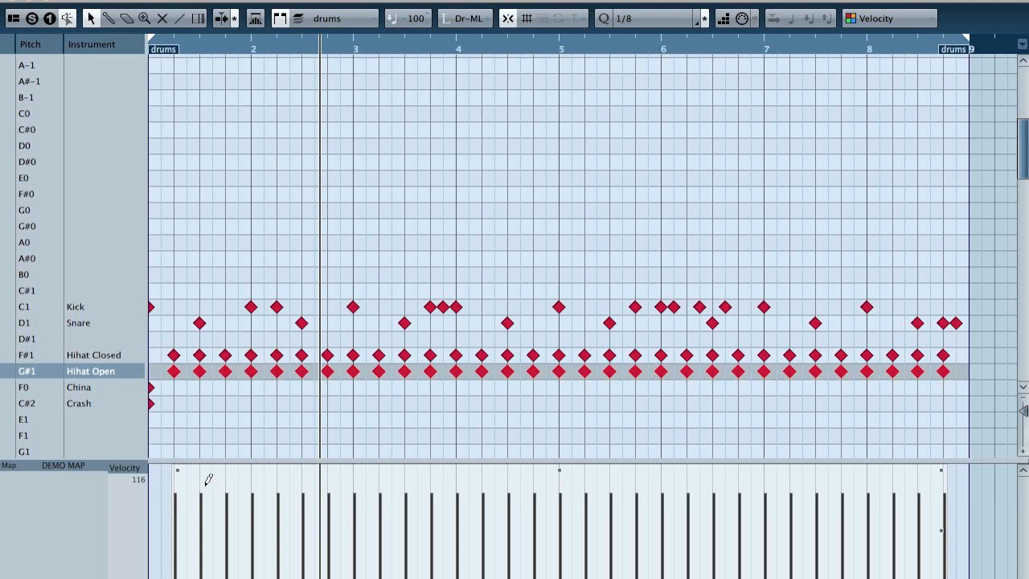
{"action": "key", "text": "super+Left"}
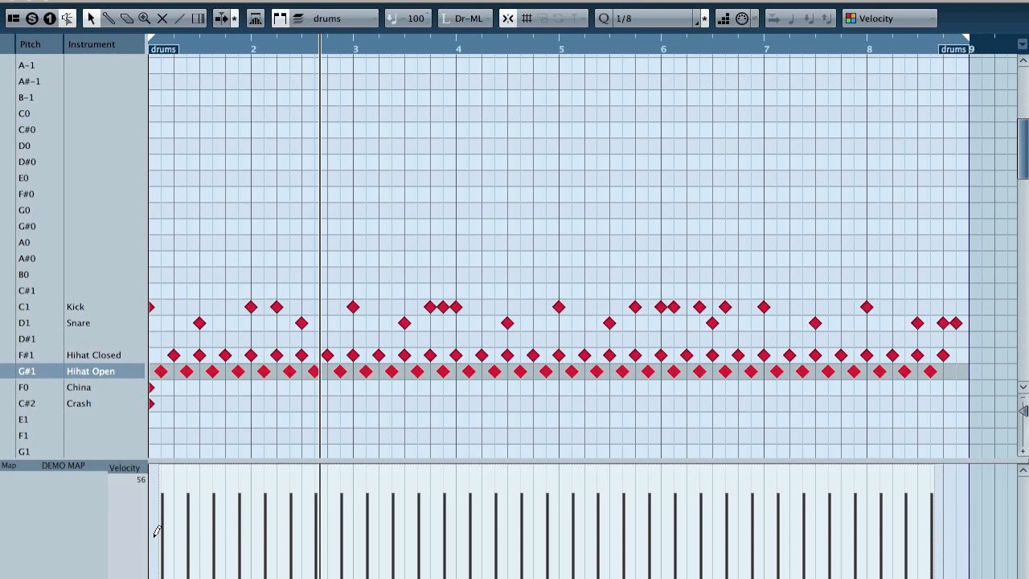
Step: Lower the velocities of the Hihat Open notes to about 60, move them up to the Hihat Closed row, and play the pattern
{"action": "mouse_move", "coordinate": [167, 480]}
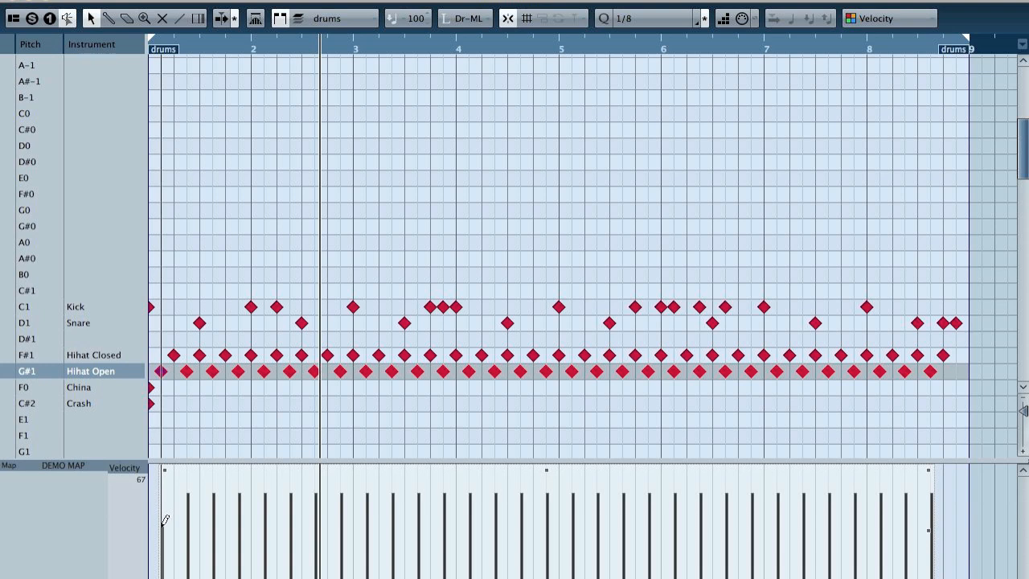
{"action": "mouse_move", "coordinate": [159, 523]}
{"action": "left_mouse_down"}
{"action": "mouse_move", "coordinate": [361, 533]}
{"action": "mouse_move", "coordinate": [941, 514]}
{"action": "left_mouse_up"}
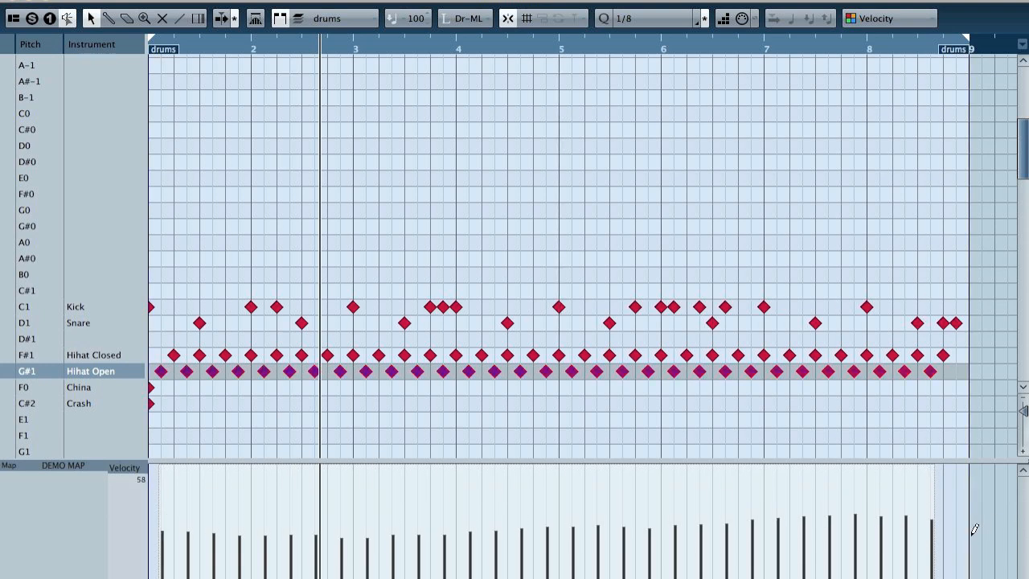
{"action": "key", "text": "Up"}
{"action": "key", "text": "KP_Decimal"}
{"action": "key", "text": "space"}
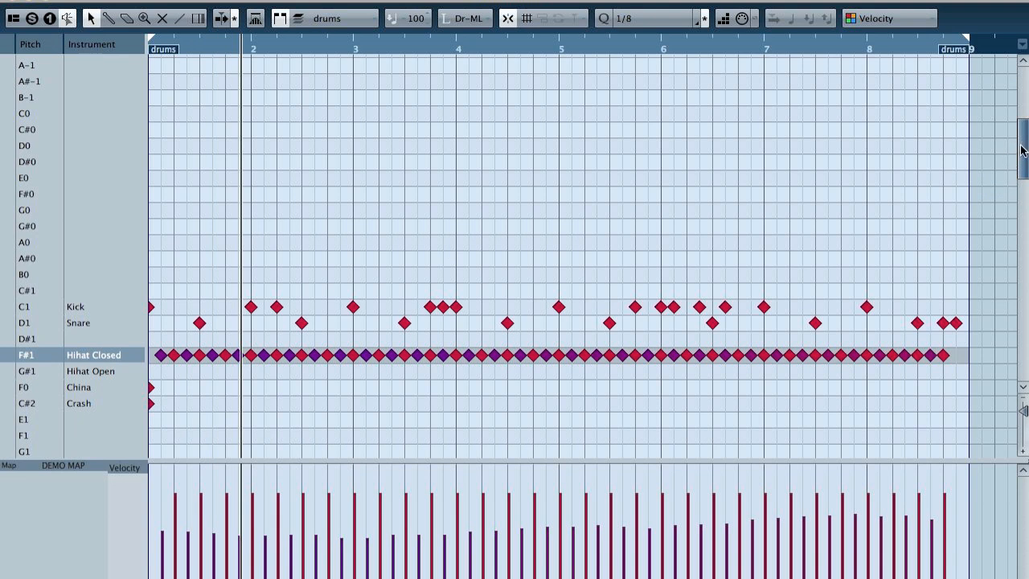
Step: Select all Hihat Closed notes, move them down to the Ride row, and play the pattern
{"action": "left_click_drag", "start_coordinate": [1023, 150], "coordinate": [1023, 167]}
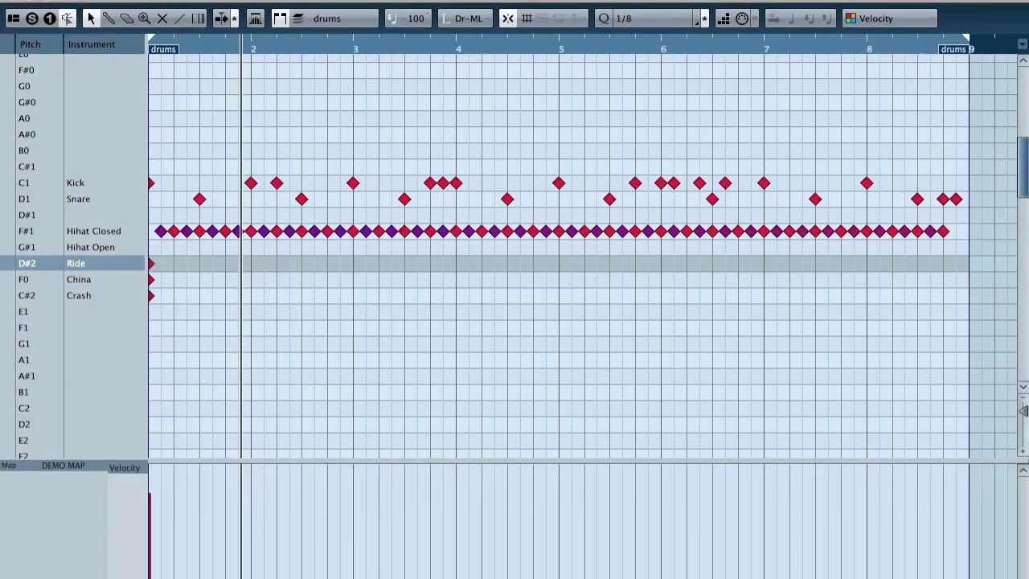
{"action": "left_click_drag", "start_coordinate": [971, 238], "coordinate": [129, 218]}
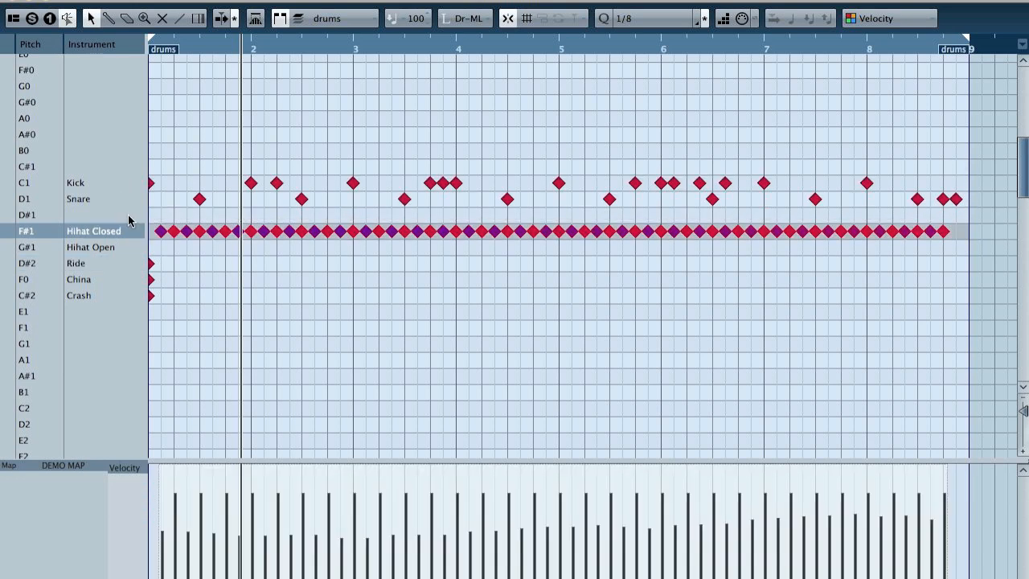
{"action": "key", "text": "Down"}
{"action": "key", "text": "Down"}
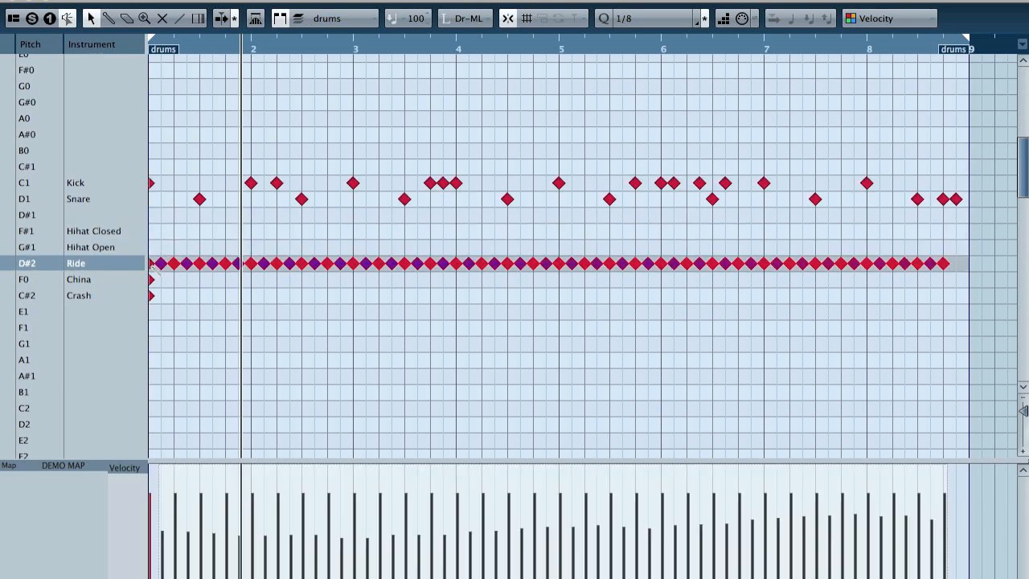
{"action": "key", "text": "space"}
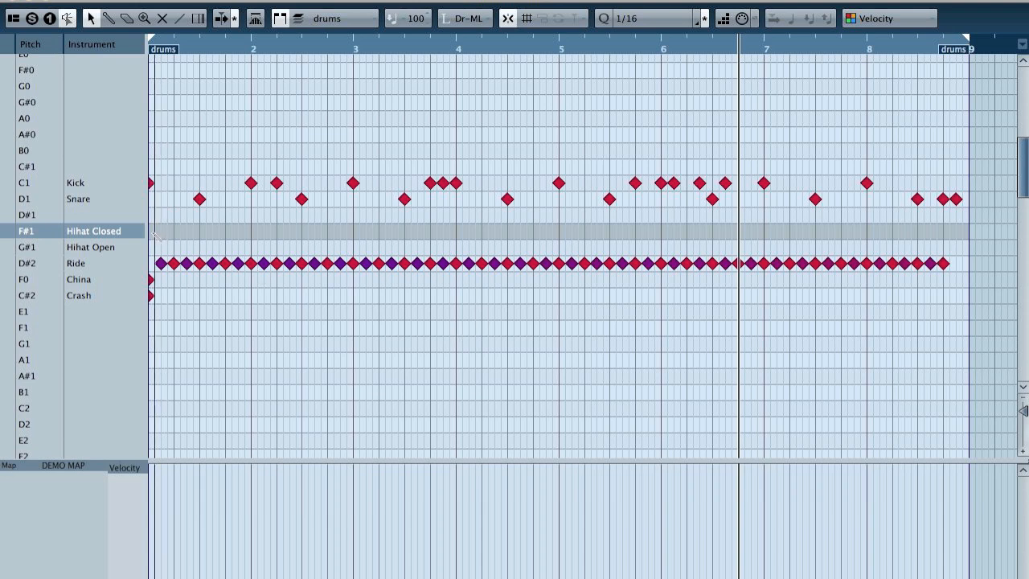
Step: Set the quantize grid to 1/8 and fill the Hihat Closed row with eighth notes across all eight bars
{"action": "left_click", "coordinate": [639, 18]}
{"action": "left_click", "coordinate": [639, 5]}
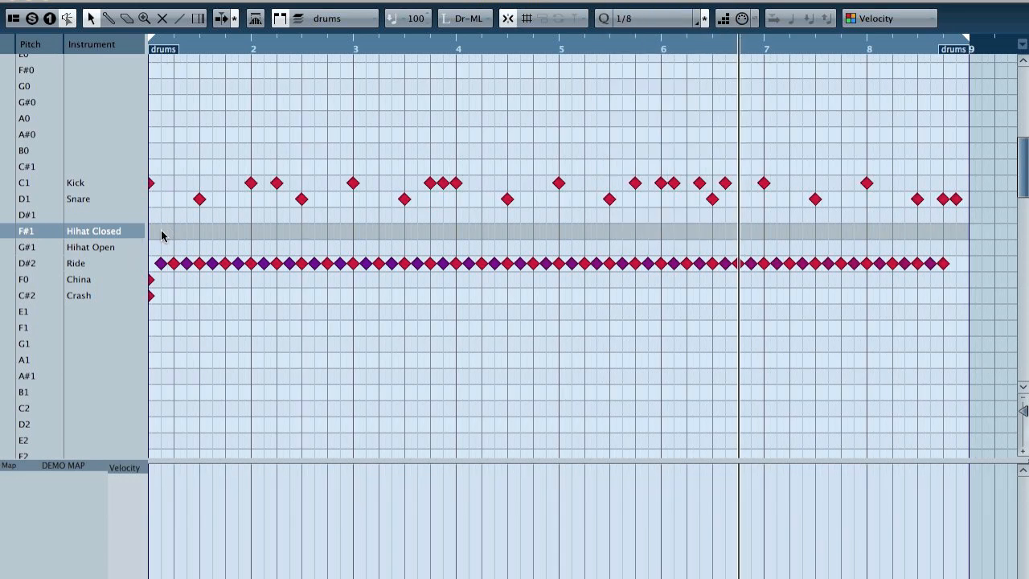
{"action": "mouse_move", "coordinate": [161, 235]}
{"action": "left_mouse_down"}
{"action": "mouse_move", "coordinate": [881, 231]}
{"action": "mouse_move", "coordinate": [946, 233]}
{"action": "mouse_move", "coordinate": [956, 251]}
{"action": "left_mouse_up"}
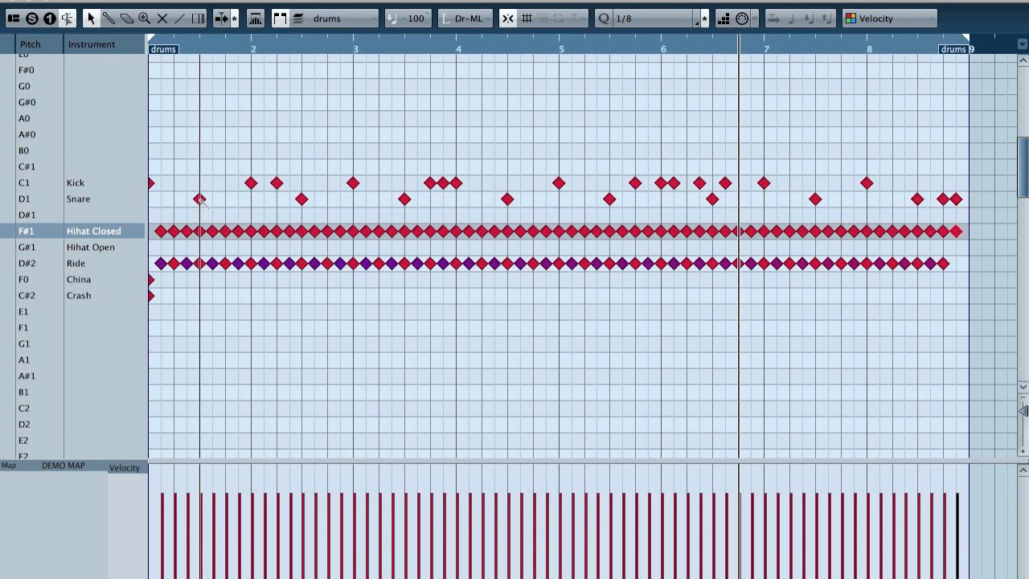
Step: Place notes on the Crash, China, G1 and B1 rows on beat 3 of bar 1
{"action": "left_click", "coordinate": [199, 295]}
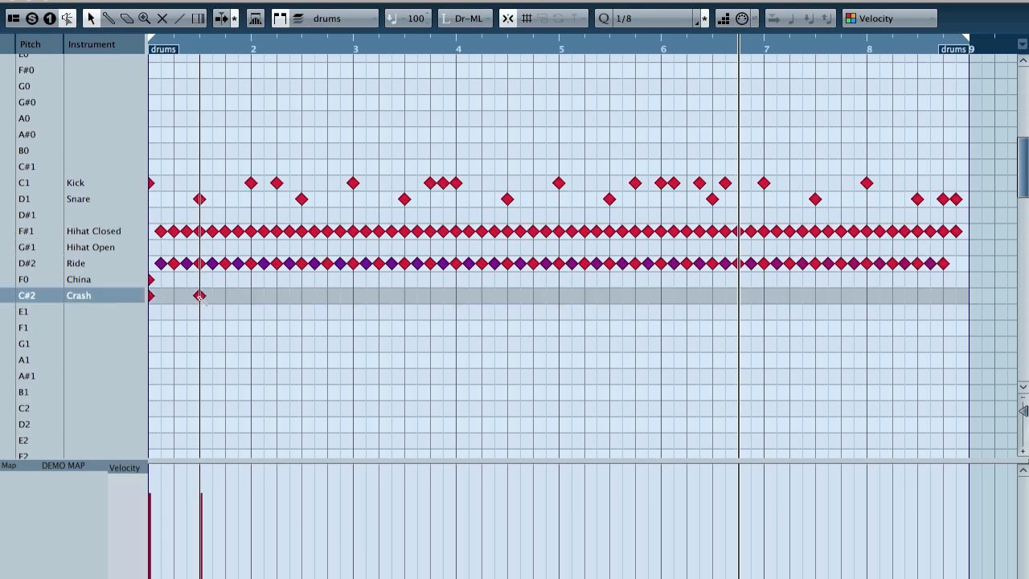
{"action": "left_click", "coordinate": [199, 278]}
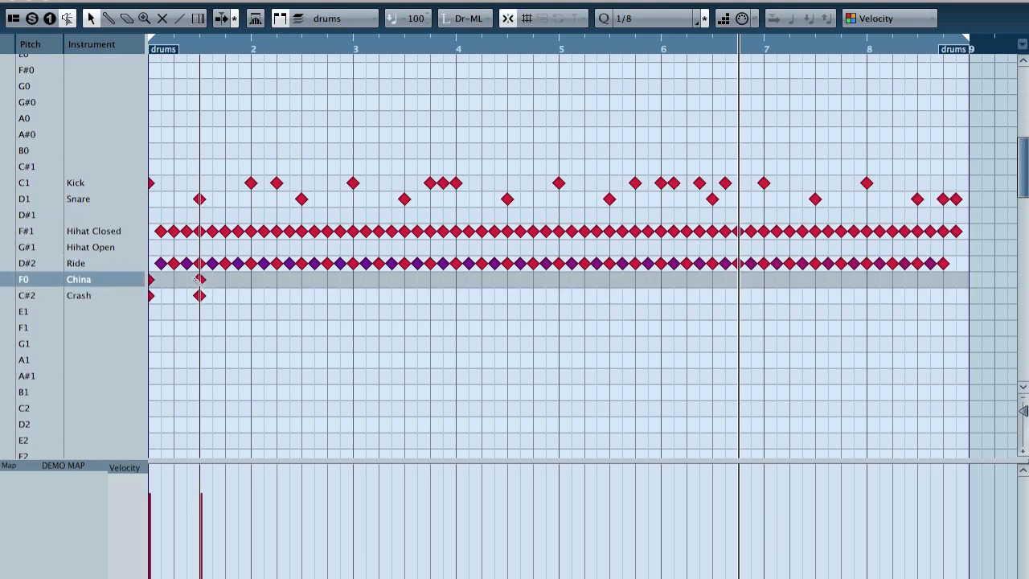
{"action": "left_click", "coordinate": [199, 344]}
{"action": "left_click", "coordinate": [199, 392]}
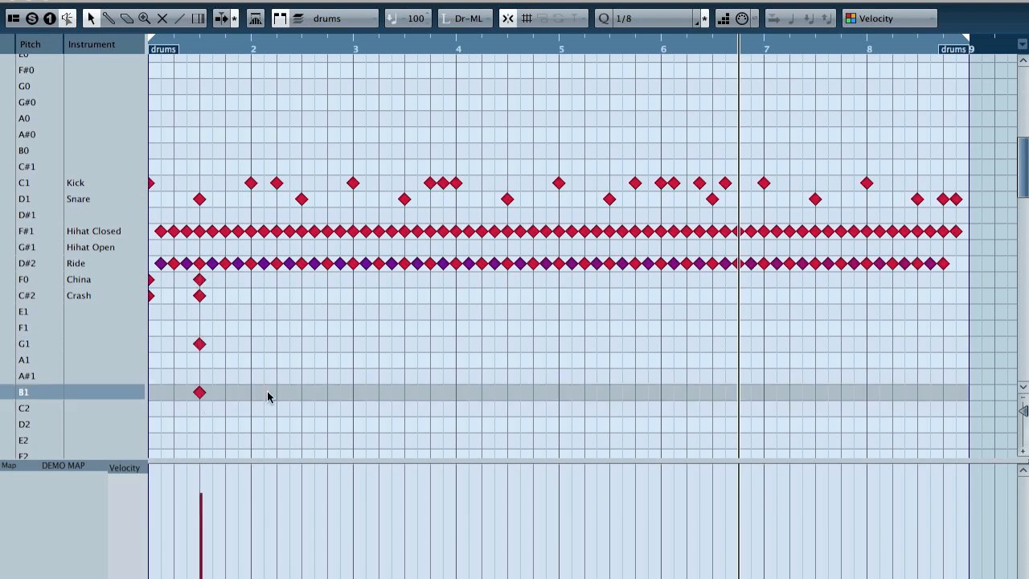
Step: Move the Crash, China, G1 and B1 notes on beat 3 of bar 1 to the start of bar 5, and play the pattern
{"action": "left_click_drag", "start_coordinate": [257, 414], "coordinate": [194, 262]}
{"action": "mouse_move", "coordinate": [212, 183]}
{"action": "left_mouse_down"}
{"action": "mouse_move", "coordinate": [191, 200]}
{"action": "mouse_move", "coordinate": [204, 180]}
{"action": "left_mouse_up"}
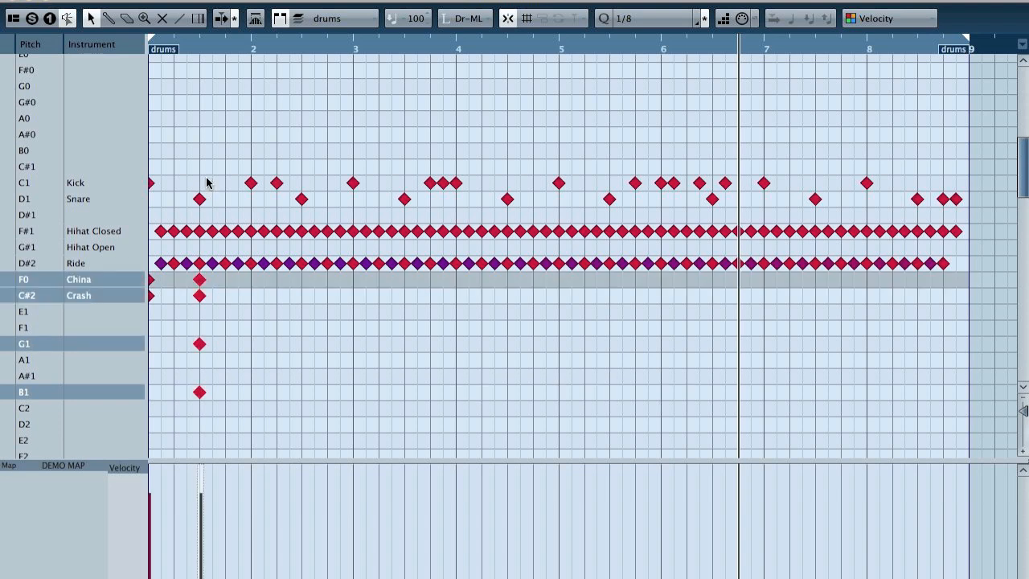
{"action": "key", "text": "super+Right"}
{"action": "key", "text": "super+Right"}
{"action": "key", "text": "super+Right"}
{"action": "key", "text": "super+Right"}
{"action": "key", "text": "super+Right"}
{"action": "key", "text": "super+Right"}
{"action": "key", "text": "super+Right"}
{"action": "key", "text": "super+Right"}
{"action": "key", "text": "super+Right"}
{"action": "key", "text": "super+Right"}
{"action": "key", "text": "super+Right"}
{"action": "key", "text": "super+Right"}
{"action": "key", "text": "super+Right"}
{"action": "key", "text": "super+Right"}
{"action": "key", "text": "super+Right"}
{"action": "key", "text": "super+Right"}
{"action": "key", "text": "super+Right"}
{"action": "key", "text": "super+Right"}
{"action": "key", "text": "super+Right"}
{"action": "key", "text": "super+Right"}
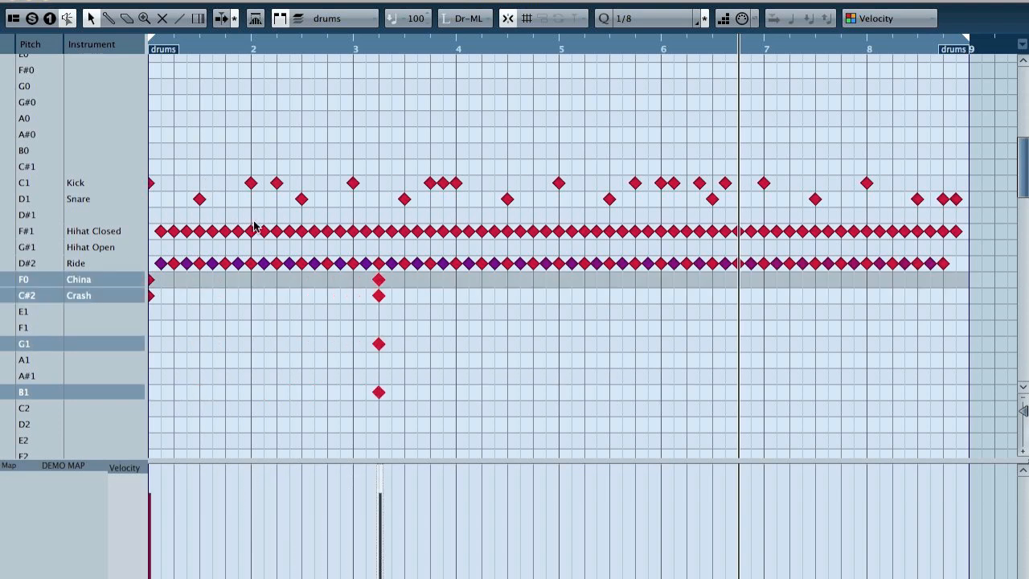
{"action": "key", "text": "super+Right"}
{"action": "key", "text": "super+Right"}
{"action": "key", "text": "super+Right"}
{"action": "key", "text": "super+Right"}
{"action": "key", "text": "super+Right"}
{"action": "key", "text": "super+Right"}
{"action": "key", "text": "super+Right"}
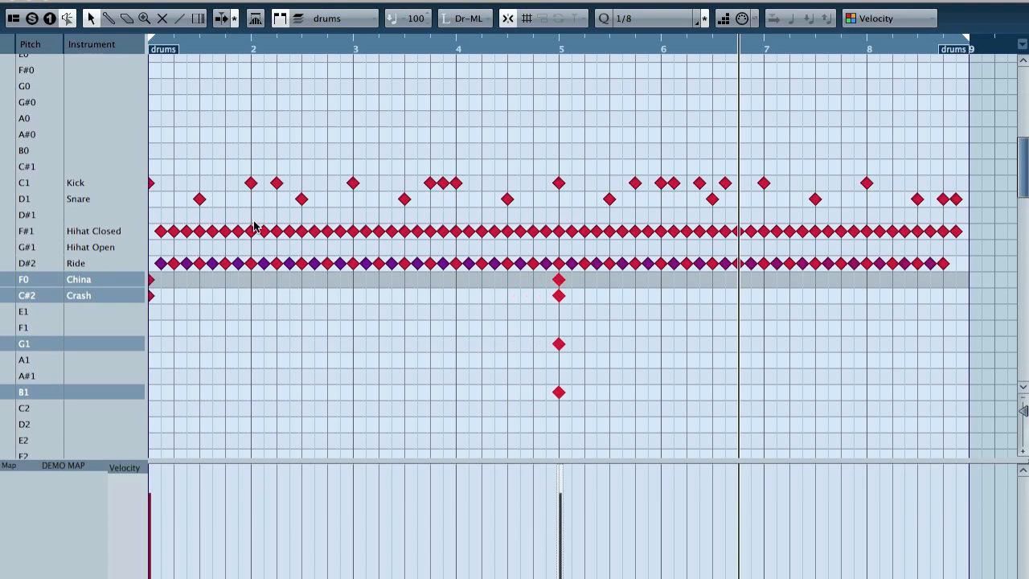
{"action": "key", "text": "space"}
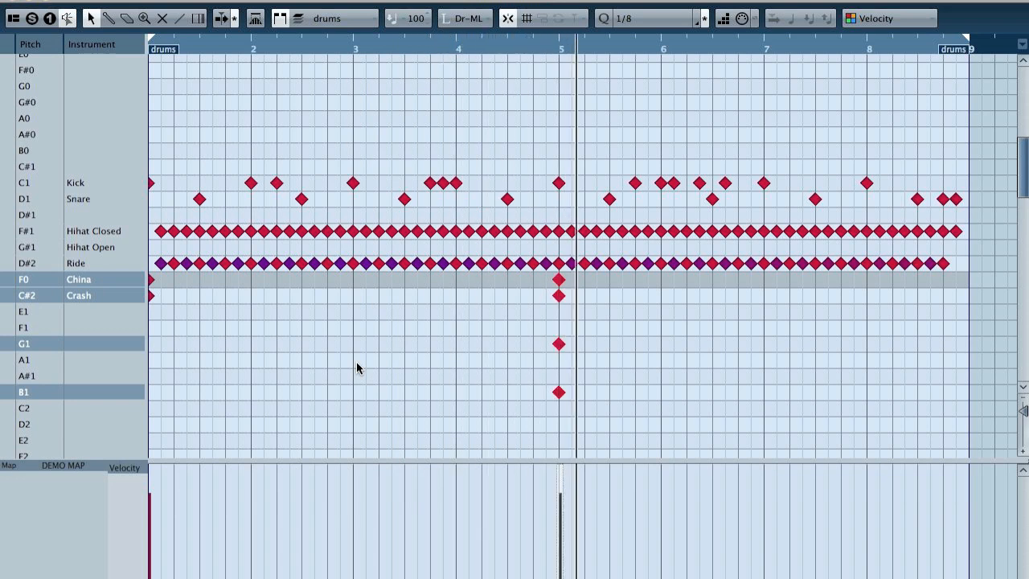
{"action": "key", "text": "space"}
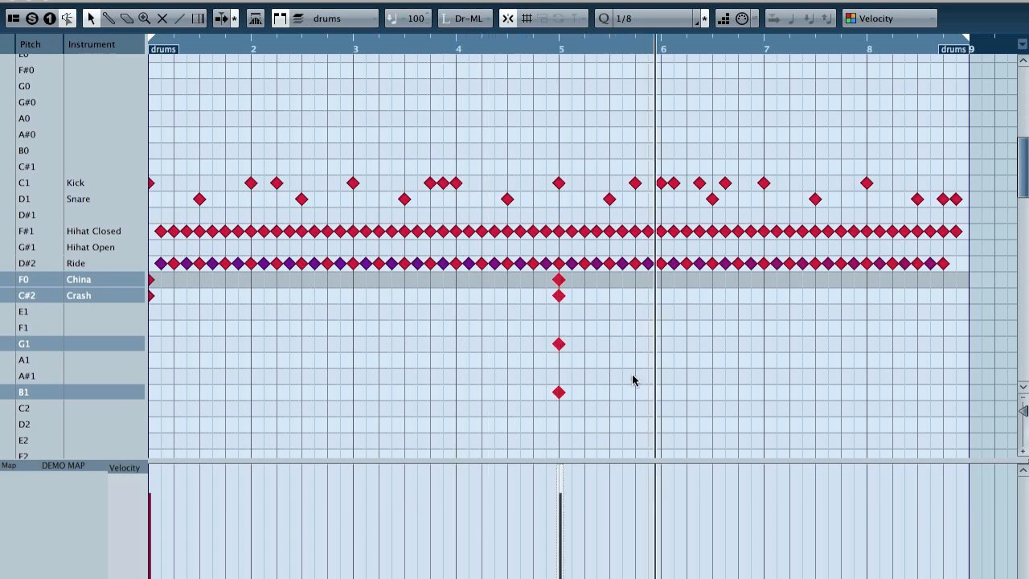
Step: Delete the G1, B1, Ride and Hihat Closed notes at the start of bar 5
{"action": "left_click", "coordinate": [558, 343]}
{"action": "left_click", "coordinate": [558, 391]}
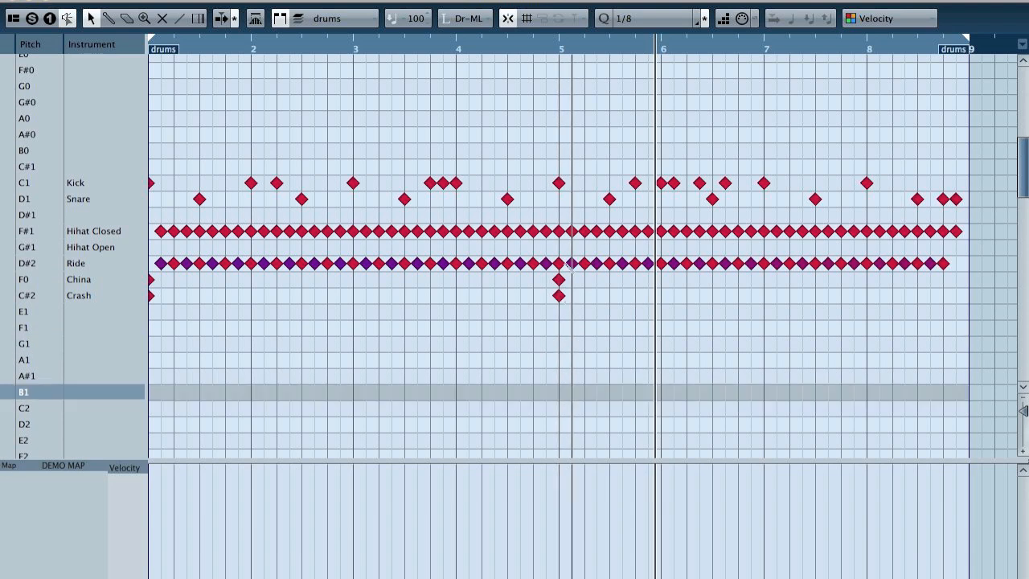
{"action": "left_click", "coordinate": [558, 263]}
{"action": "left_click", "coordinate": [560, 232]}
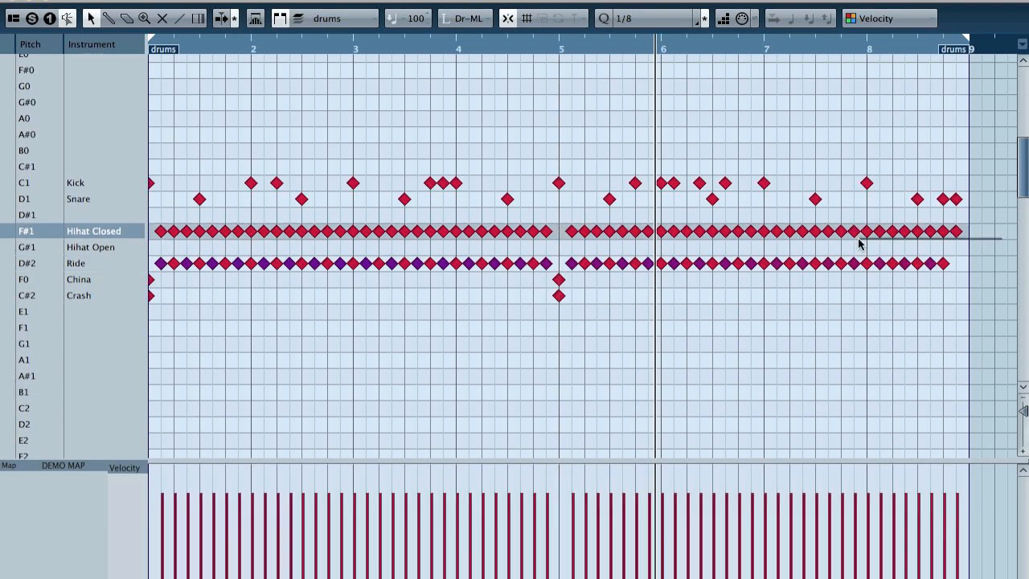
Step: Delete all remaining Hihat Closed notes and play the pattern from the start
{"action": "key", "text": "Delete"}
{"action": "key", "text": "space"}
{"action": "key", "text": "period"}
{"action": "key", "text": "space"}
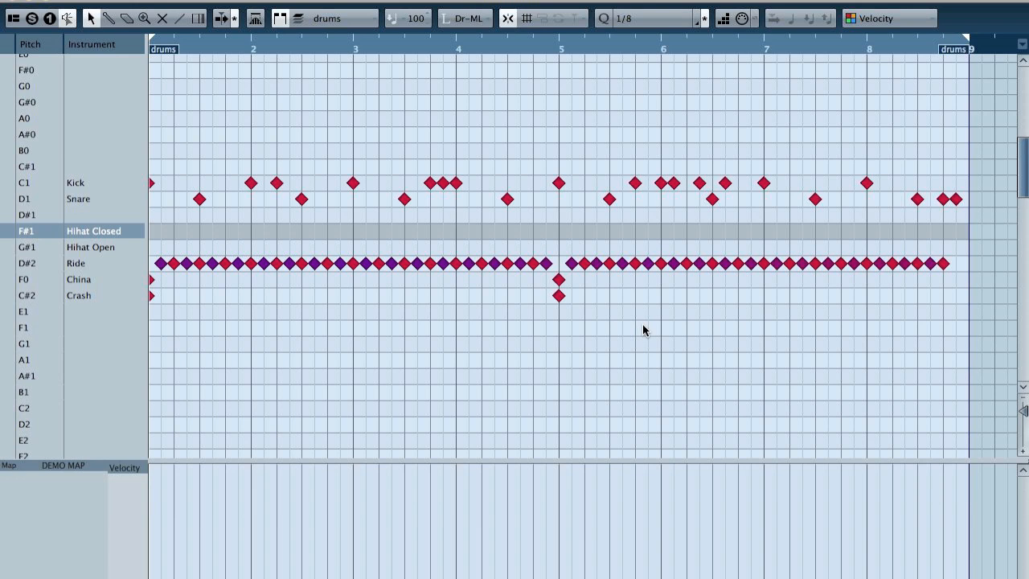
{"action": "key", "text": "space"}
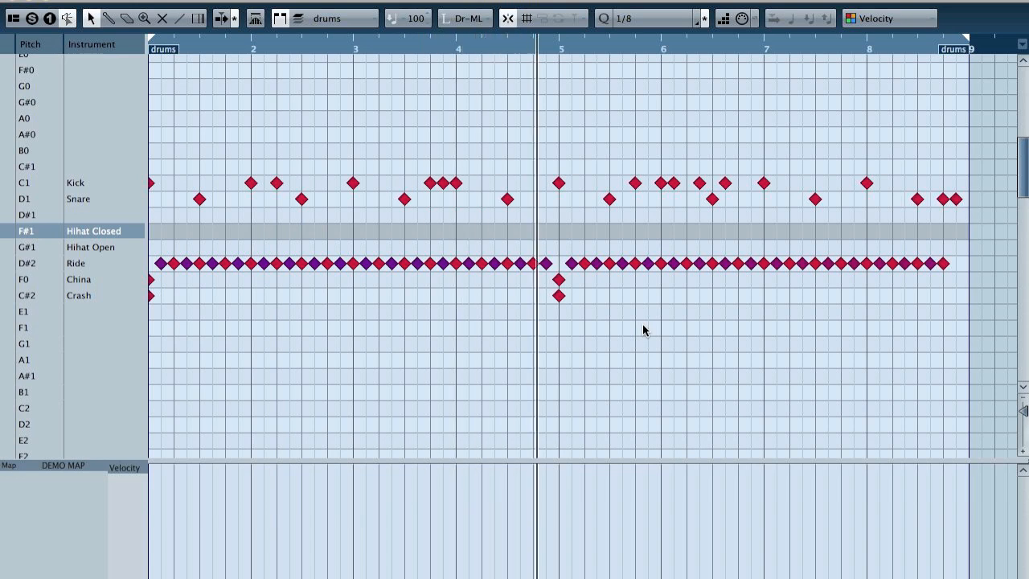
Step: Delete all Ride notes and the bar 5 China and Crash notes, and try notes on Tom 1, Tom 3 and Tom 2 in bar 1
{"action": "left_click_drag", "start_coordinate": [961, 253], "coordinate": [209, 317]}
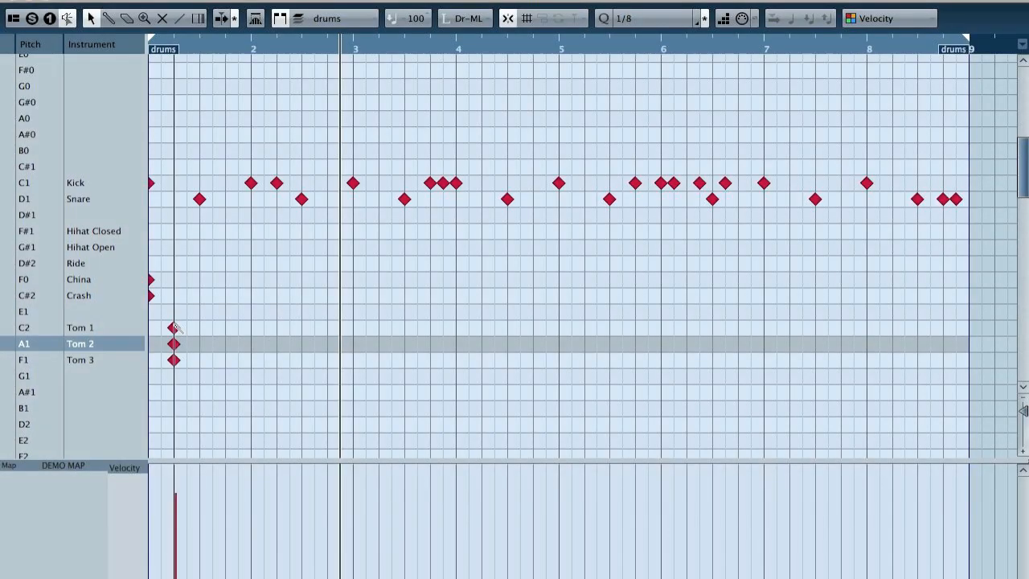
{"action": "left_click", "coordinate": [174, 327]}
{"action": "left_click", "coordinate": [174, 359]}
{"action": "left_click", "coordinate": [173, 343]}
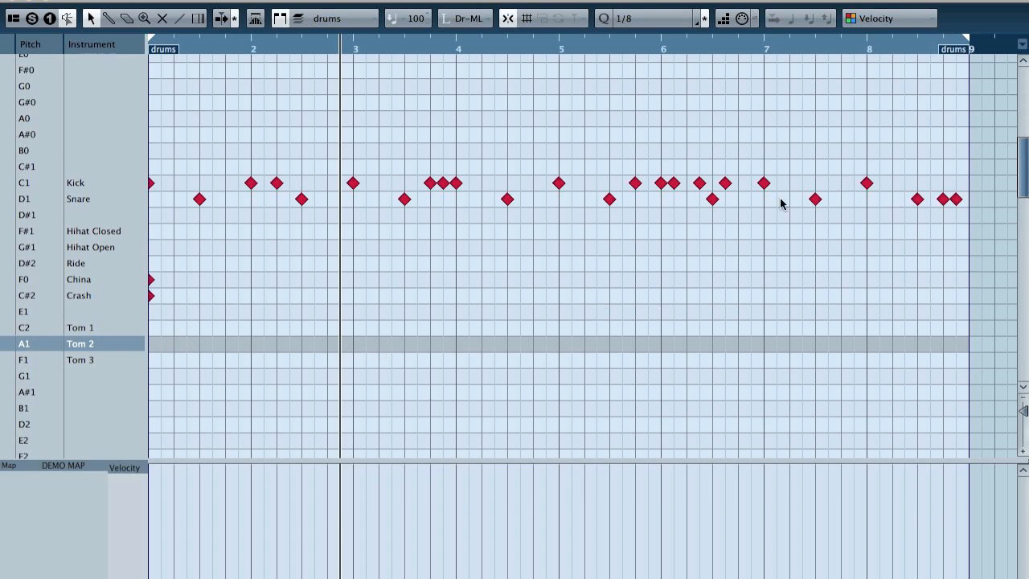
Step: Delete the bar 8 Kick and Snare notes and add a descending 1/8-note fill on Tom 1, Tom 2 and Tom 3 there
{"action": "left_click", "coordinate": [866, 183]}
{"action": "left_click", "coordinate": [916, 199]}
{"action": "left_click", "coordinate": [942, 199]}
{"action": "left_click", "coordinate": [956, 199]}
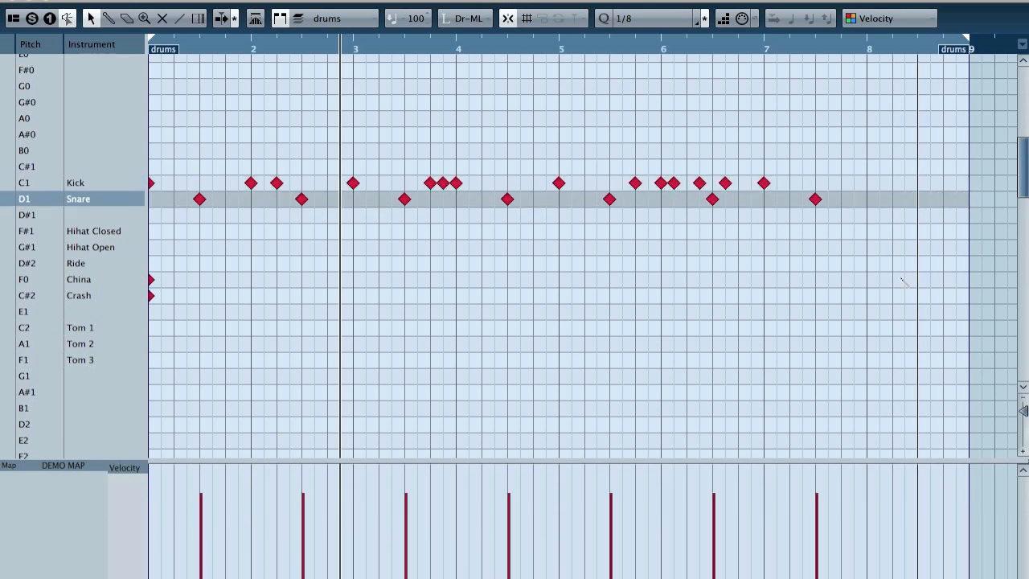
{"action": "mouse_move", "coordinate": [867, 331]}
{"action": "left_mouse_down"}
{"action": "mouse_move", "coordinate": [893, 330]}
{"action": "mouse_move", "coordinate": [956, 360]}
{"action": "left_mouse_up"}
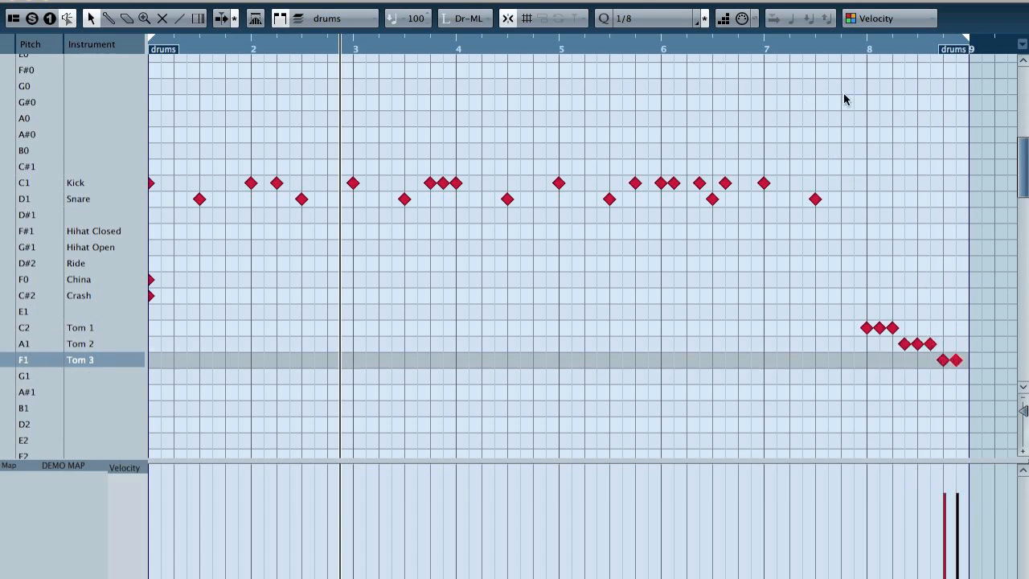
Step: Set the quantize grid to 1/4, add Crash notes on every beat through bar 7, and play the pattern from the start
{"action": "left_click", "coordinate": [646, 21]}
{"action": "left_click", "coordinate": [661, 12]}
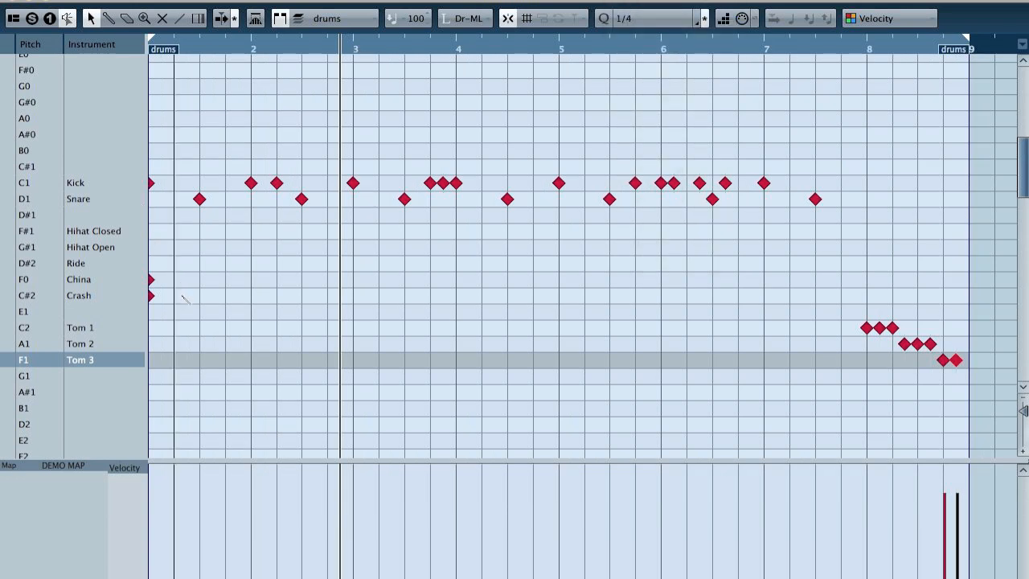
{"action": "left_click_drag", "start_coordinate": [182, 299], "coordinate": [840, 317]}
{"action": "key", "text": "period"}
{"action": "key", "text": "space"}
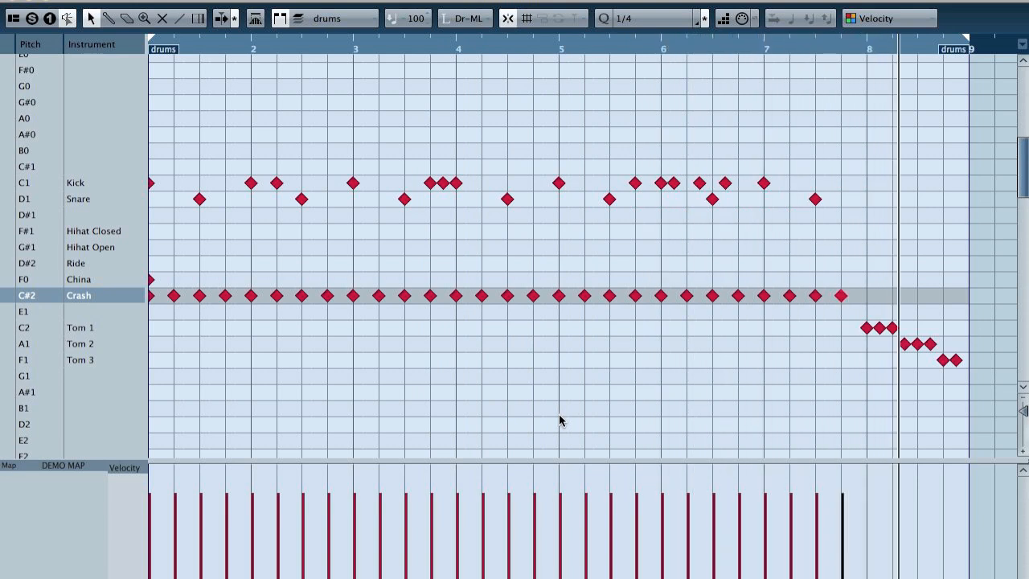
Step: Set the quantize grid to 1/16, duplicate the bar 8 tom notes one step over to form a sixteenth-note fill, and play it
{"action": "left_click", "coordinate": [642, 16]}
{"action": "left_click", "coordinate": [650, 45]}
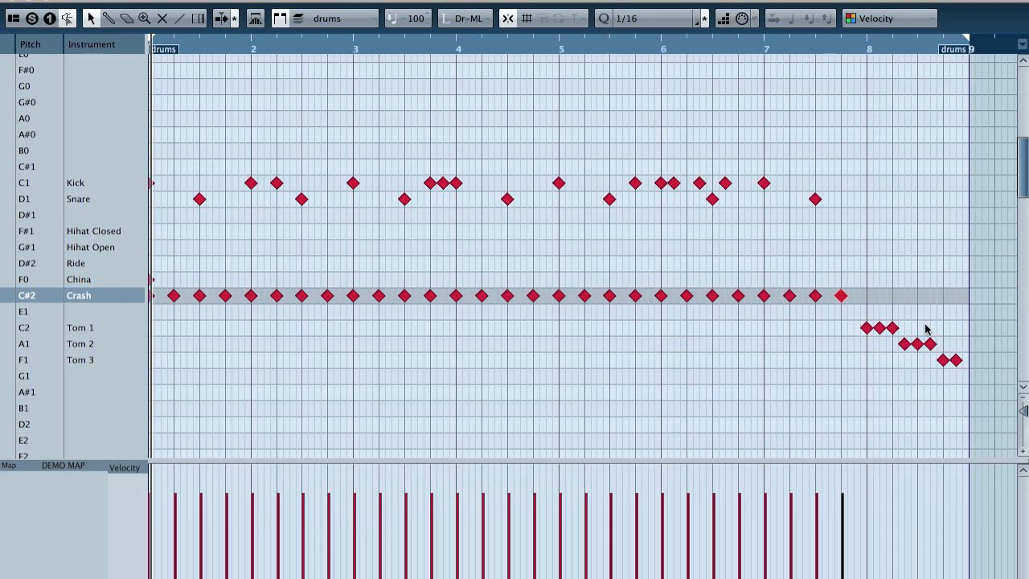
{"action": "left_click_drag", "start_coordinate": [976, 374], "coordinate": [857, 301]}
{"action": "key", "text": "super+z"}
{"action": "left_click", "coordinate": [869, 278]}
{"action": "left_click_drag", "start_coordinate": [851, 315], "coordinate": [986, 382]}
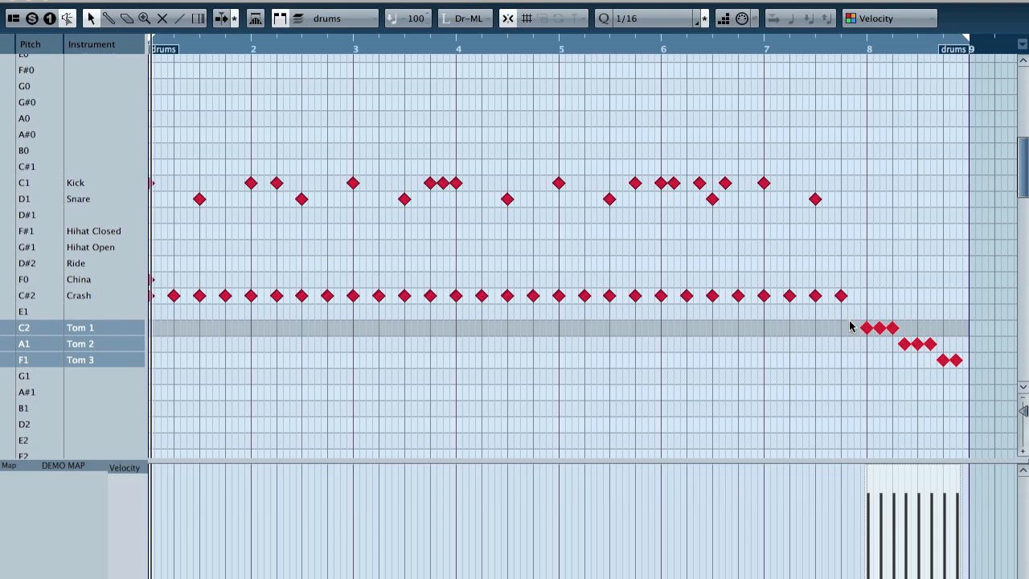
{"action": "left_click_drag", "start_coordinate": [870, 329], "coordinate": [878, 328]}
{"action": "left_click", "coordinate": [555, 43]}
{"action": "key", "text": "space"}
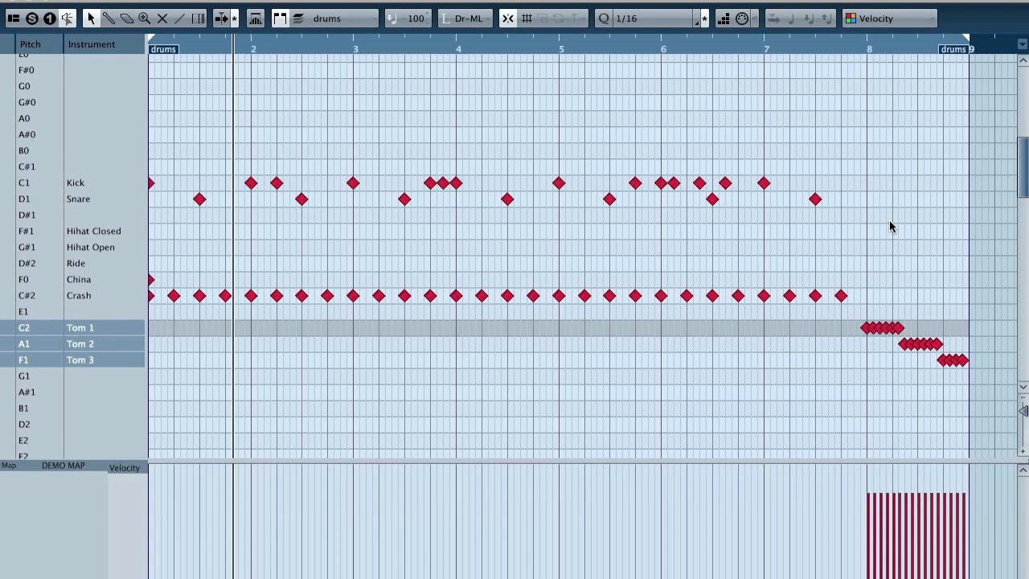
Step: Set the quantize grid to 1/8 Triplet and delete all tom notes in bar 8
{"action": "left_click", "coordinate": [640, 18]}
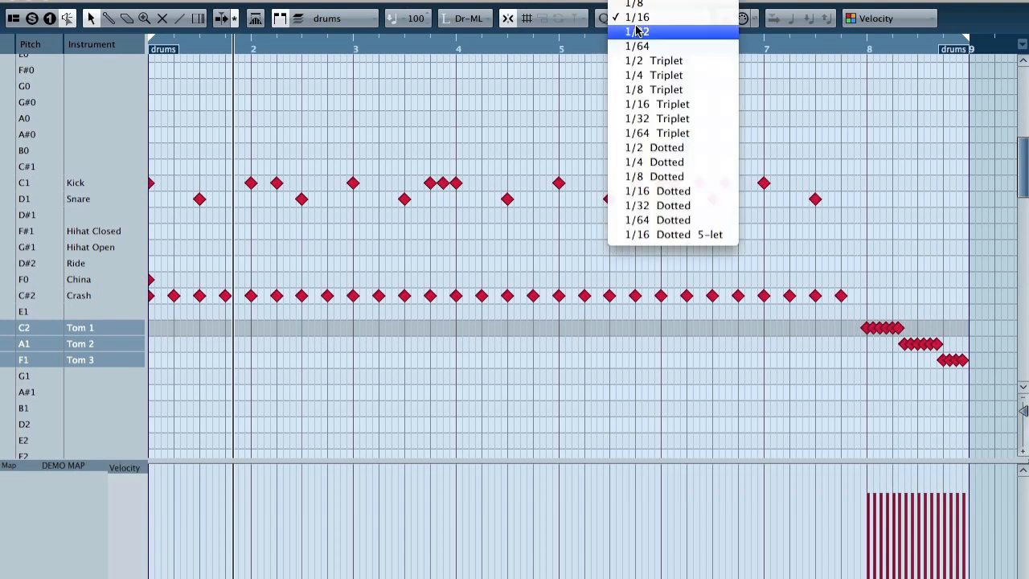
{"action": "left_click", "coordinate": [665, 91]}
{"action": "left_click_drag", "start_coordinate": [845, 315], "coordinate": [988, 392]}
{"action": "key", "text": "Delete"}
Step: Add a descending triplet fill in bar 8 with three notes each on Tom 1, Tom 2, Tom 3 and G1, and play it
{"action": "left_click_drag", "start_coordinate": [866, 328], "coordinate": [883, 327]}
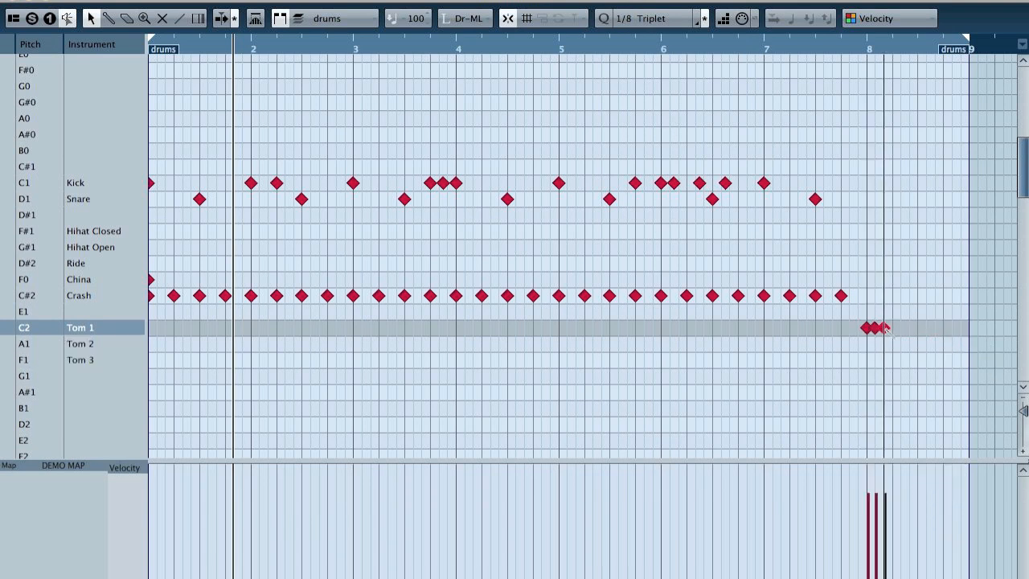
{"action": "left_click", "coordinate": [900, 344]}
{"action": "left_click", "coordinate": [910, 344]}
{"action": "left_click", "coordinate": [891, 344]}
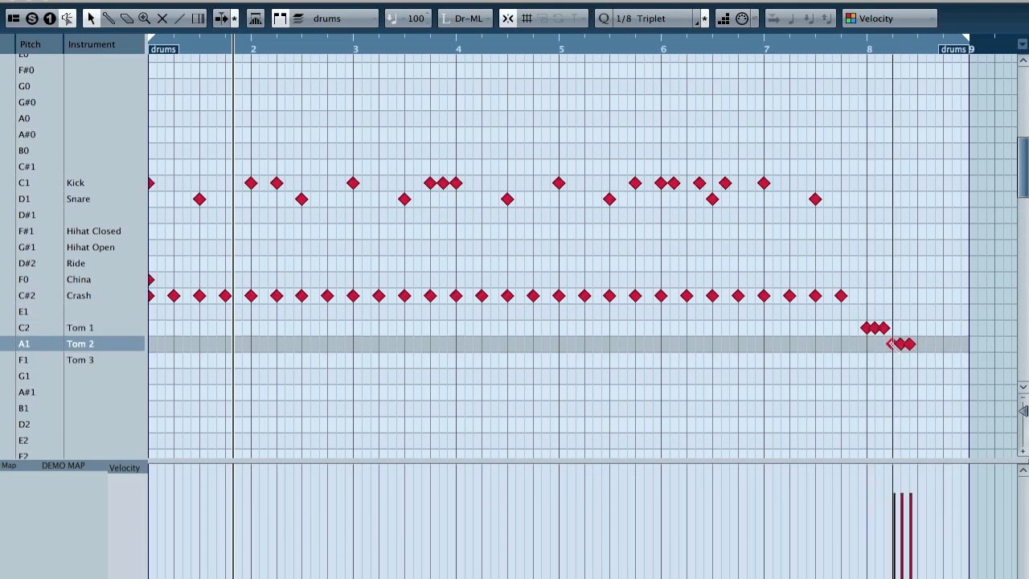
{"action": "left_click_drag", "start_coordinate": [917, 360], "coordinate": [927, 360]}
{"action": "left_click", "coordinate": [936, 360]}
{"action": "left_click", "coordinate": [942, 376]}
{"action": "left_click", "coordinate": [951, 377]}
{"action": "left_click", "coordinate": [961, 376]}
{"action": "left_click", "coordinate": [706, 47]}
{"action": "key", "text": "space"}
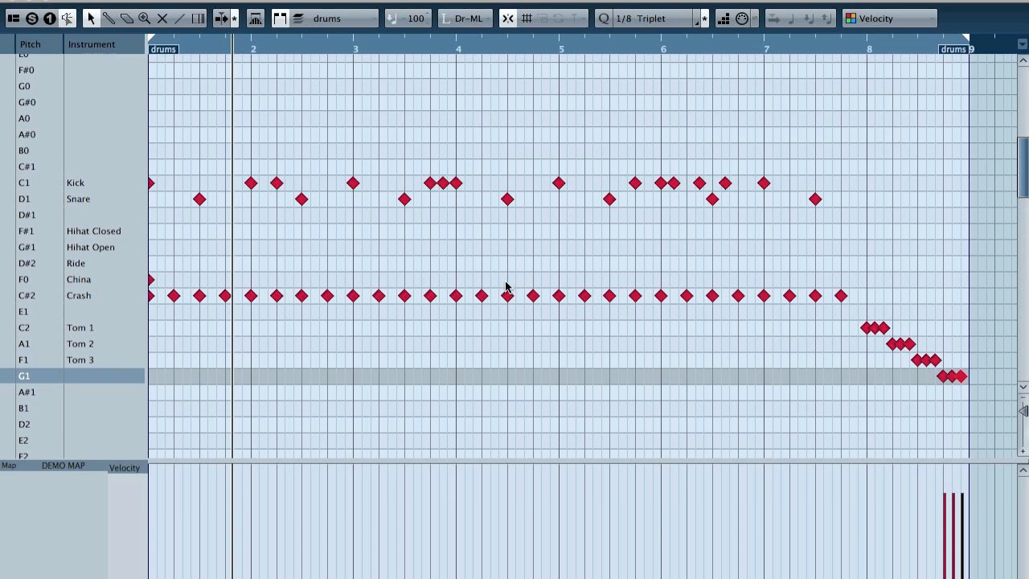
Step: Lower the velocity of the middle Kick note in the three-note group leading into bar 4, and play that passage
{"action": "left_click", "coordinate": [443, 183]}
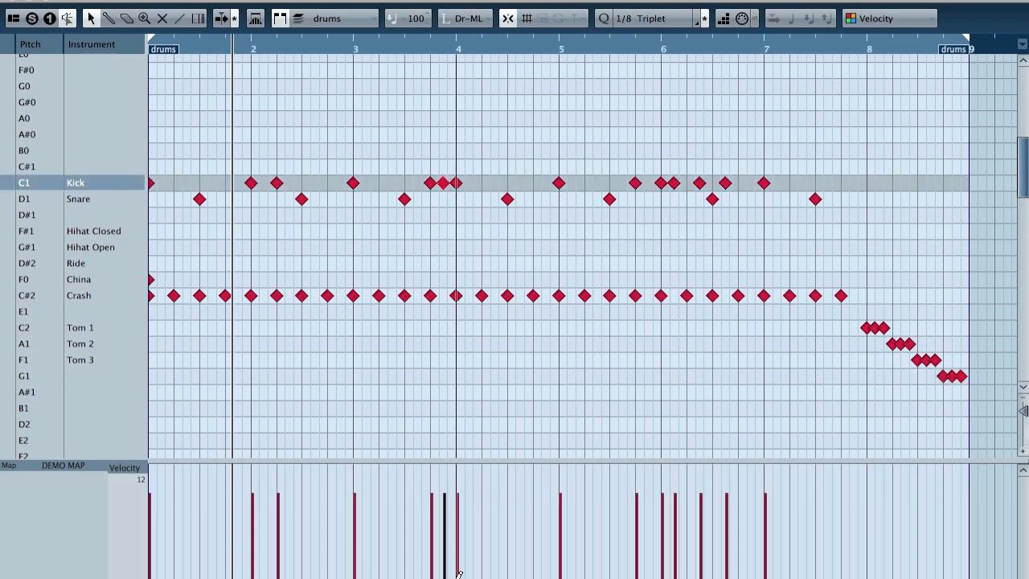
{"action": "left_click_drag", "start_coordinate": [447, 522], "coordinate": [447, 530]}
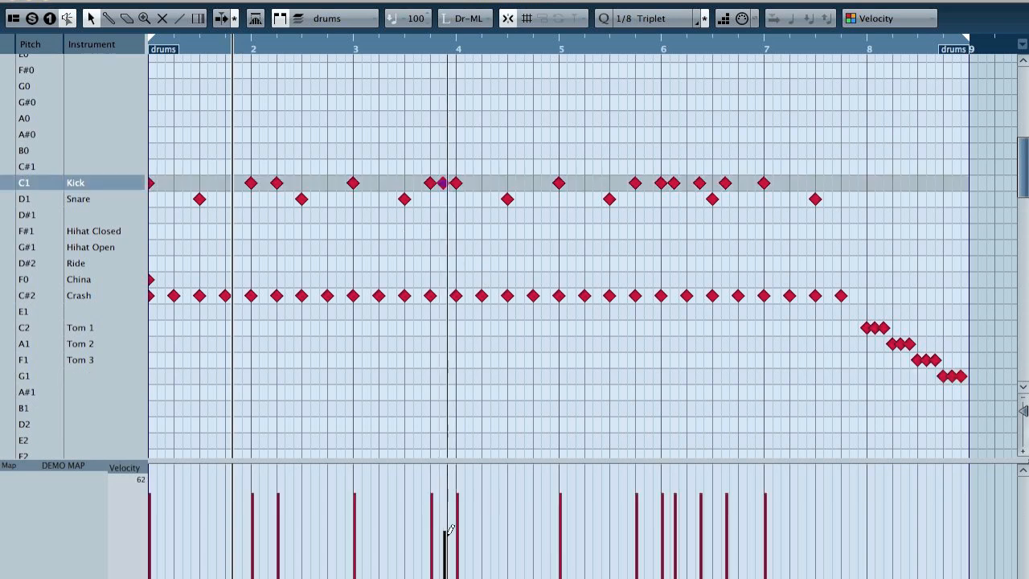
{"action": "left_click", "coordinate": [378, 50]}
{"action": "key", "text": "space"}
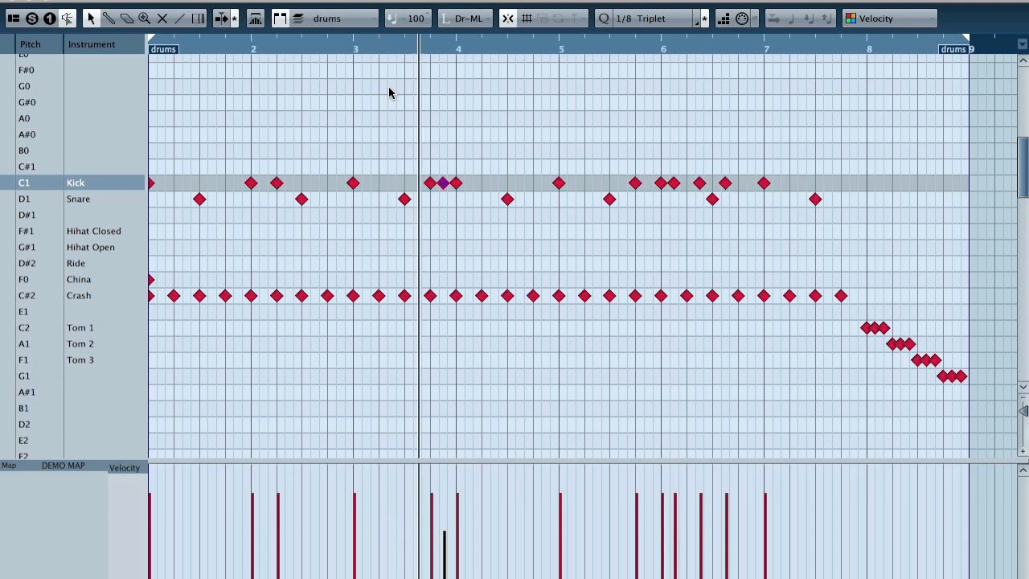
{"action": "key", "text": "space"}
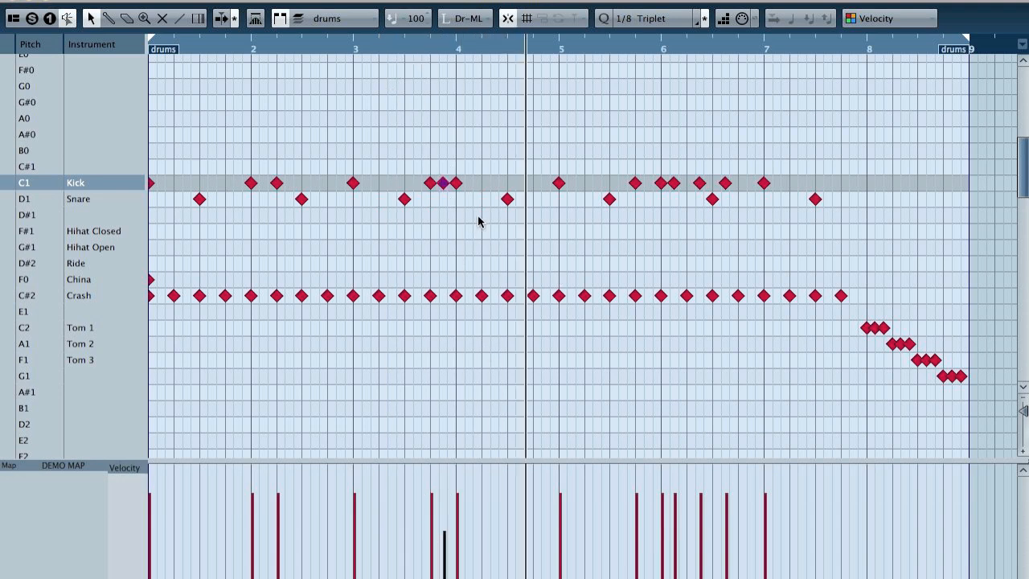
Step: Replace the tom and G1 notes in bar 8 with a continuous 1/8 Triplet run on the Snare
{"action": "left_click_drag", "start_coordinate": [844, 320], "coordinate": [992, 367]}
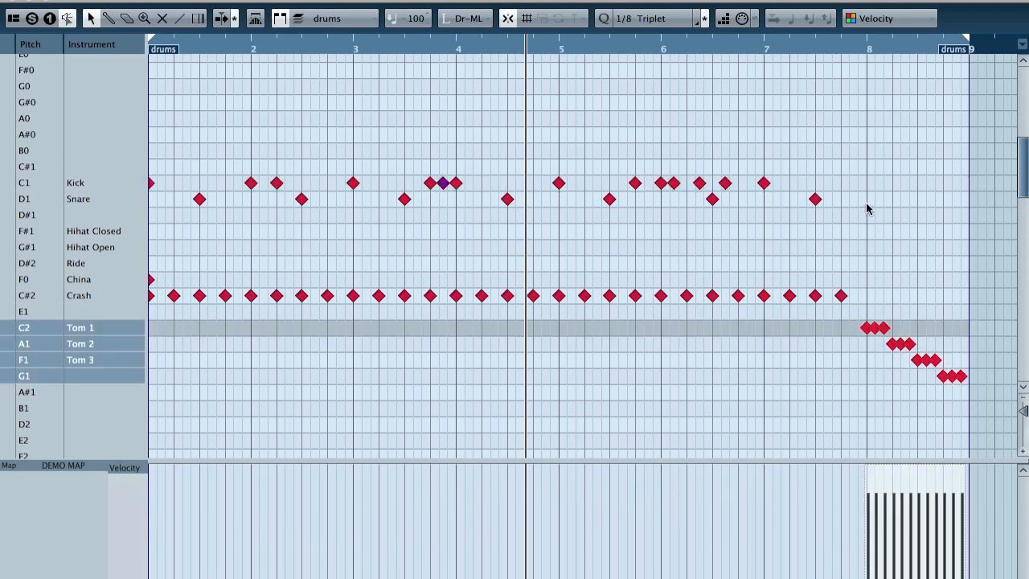
{"action": "key", "text": "Delete"}
{"action": "left_click_drag", "start_coordinate": [865, 198], "coordinate": [964, 200]}
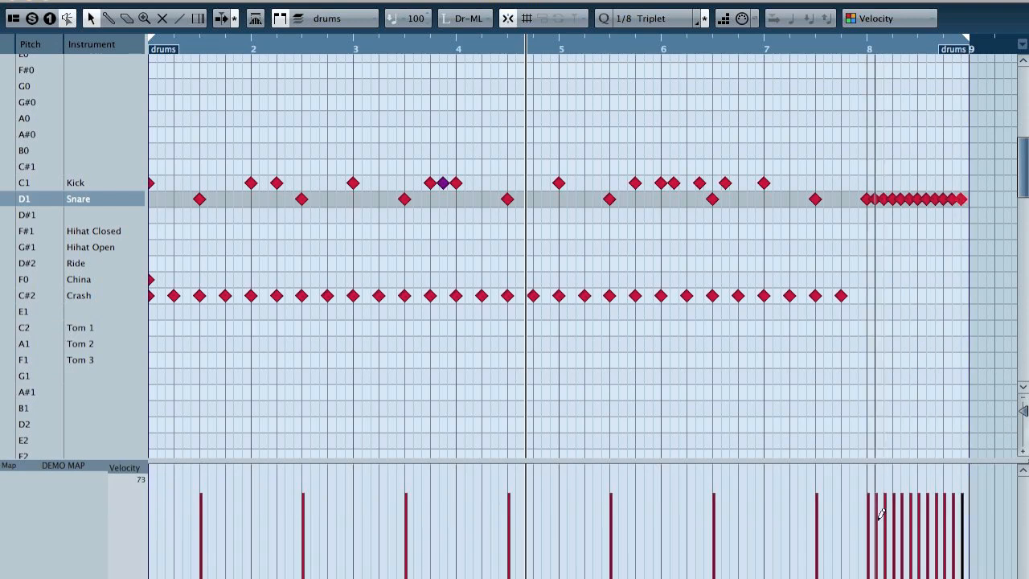
Step: Shape the velocities of the bar 8 Snare run into a rising ramp with the Line tool, and play the fill
{"action": "left_click", "coordinate": [181, 19]}
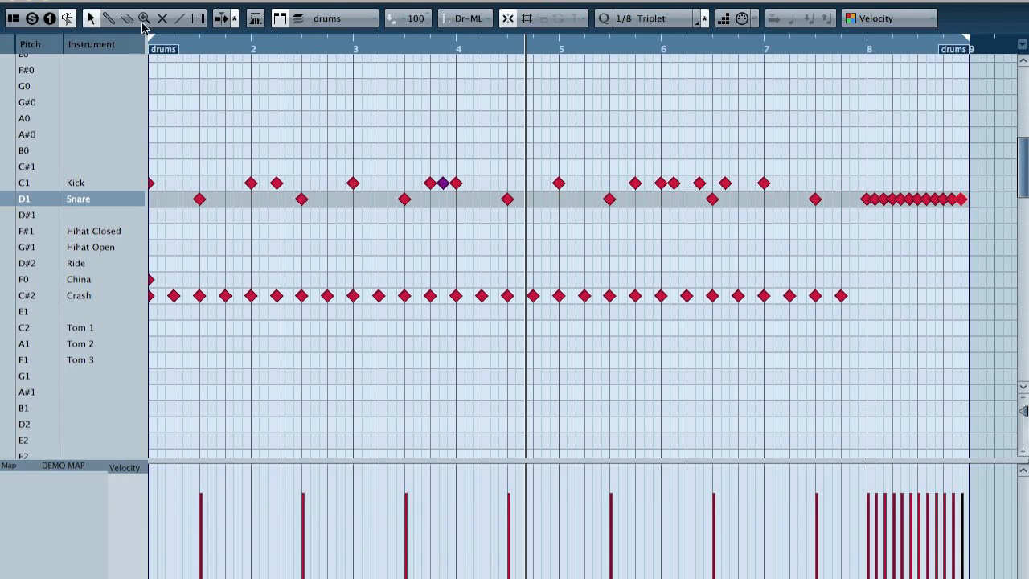
{"action": "left_click_drag", "start_coordinate": [837, 181], "coordinate": [1003, 227]}
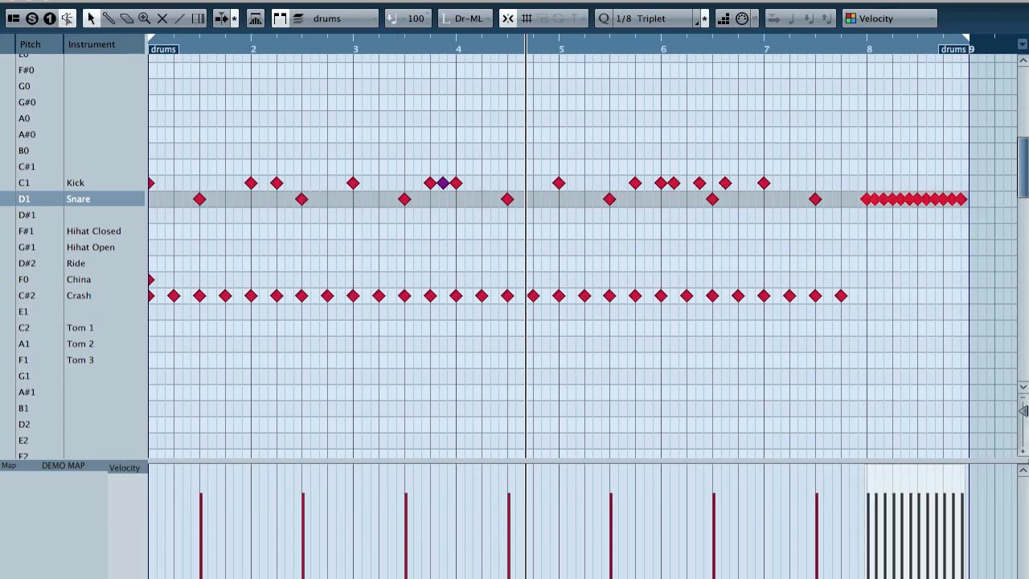
{"action": "left_click", "coordinate": [179, 18]}
{"action": "mouse_move", "coordinate": [867, 555]}
{"action": "left_mouse_down"}
{"action": "mouse_move", "coordinate": [962, 498]}
{"action": "mouse_move", "coordinate": [963, 474]}
{"action": "left_mouse_up"}
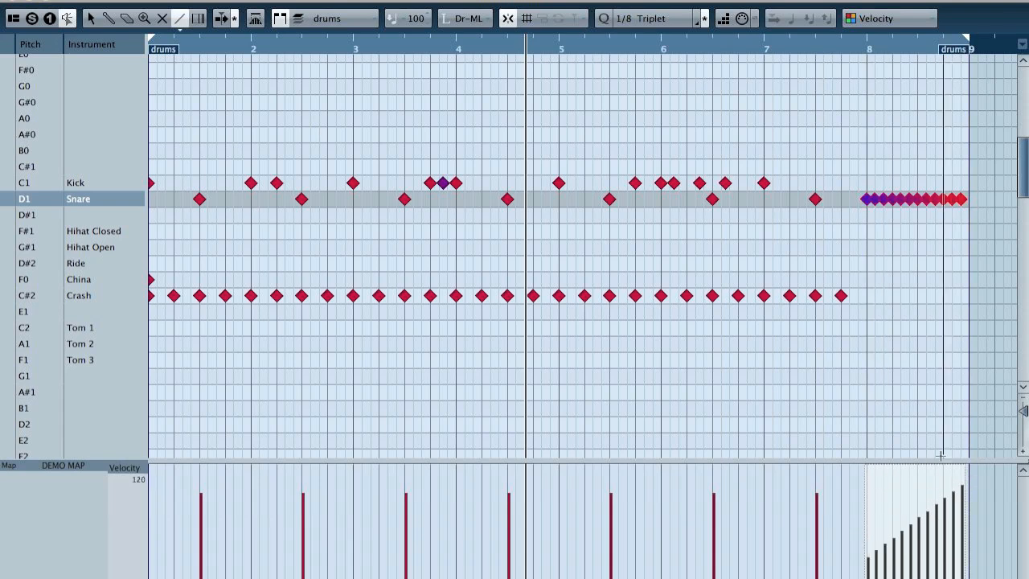
{"action": "left_click", "coordinate": [795, 45]}
{"action": "key", "text": "space"}
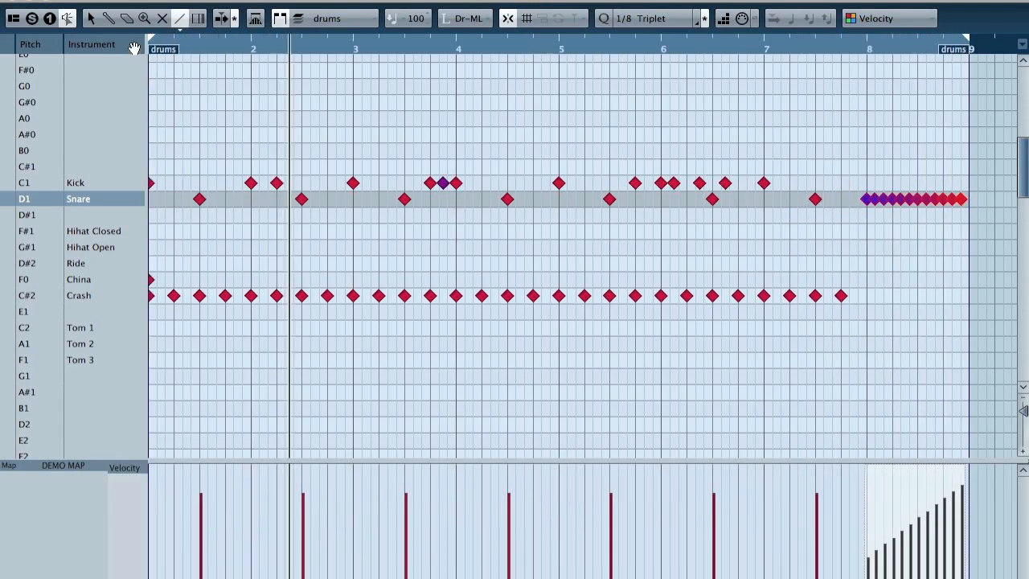
Step: Accent individual Snare notes in the bar 8 run by raising their velocities with the Draw tool, and play the fill from bar 7
{"action": "left_click", "coordinate": [109, 17]}
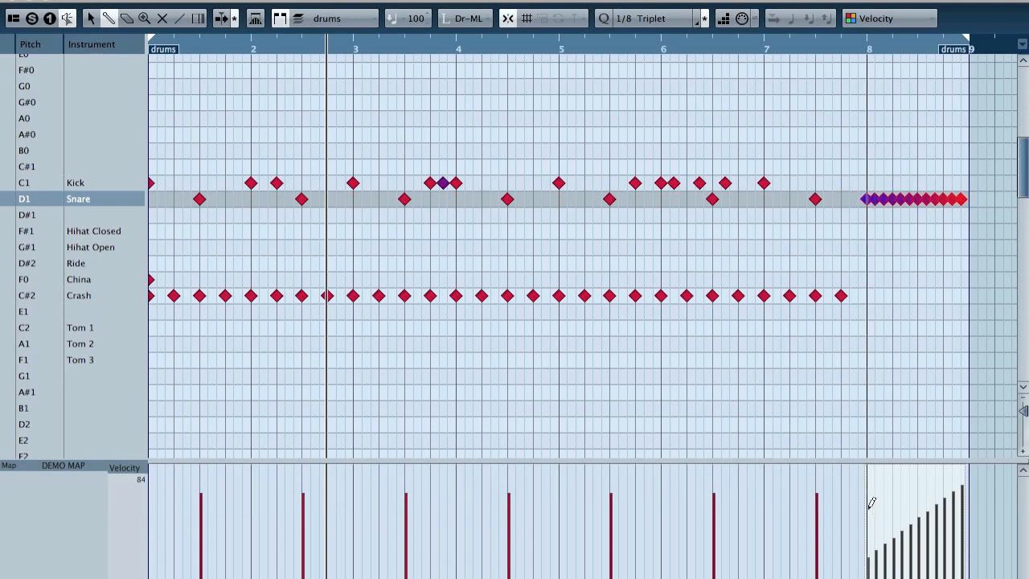
{"action": "left_click", "coordinate": [894, 504]}
{"action": "left_click", "coordinate": [920, 491]}
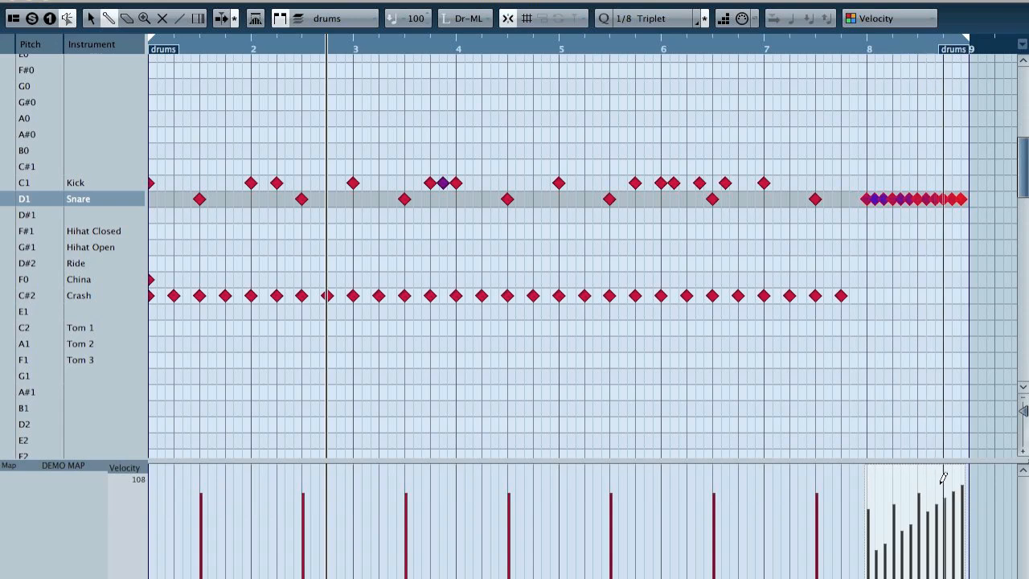
{"action": "left_click", "coordinate": [936, 484]}
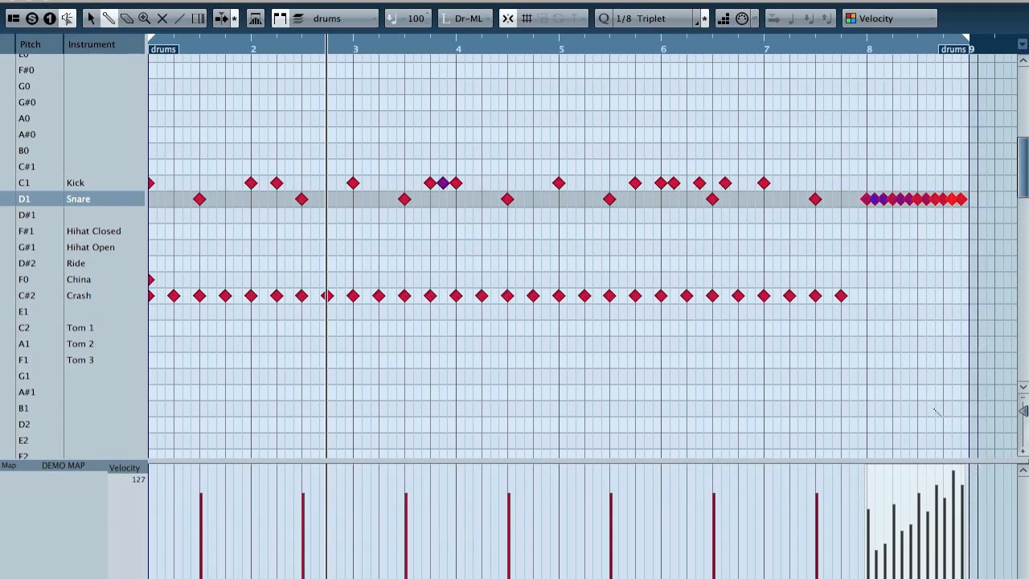
{"action": "left_click", "coordinate": [789, 50]}
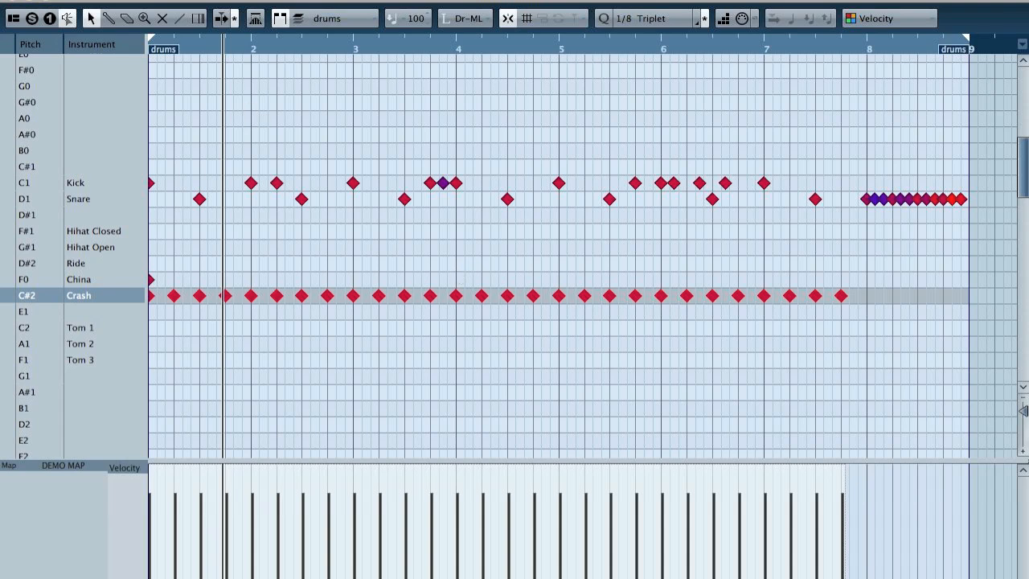
Step: Apply the standard set 1 logical preset random velocity (60 to 100) to the selected Crash notes
{"action": "left_click", "coordinate": [235, 0]}
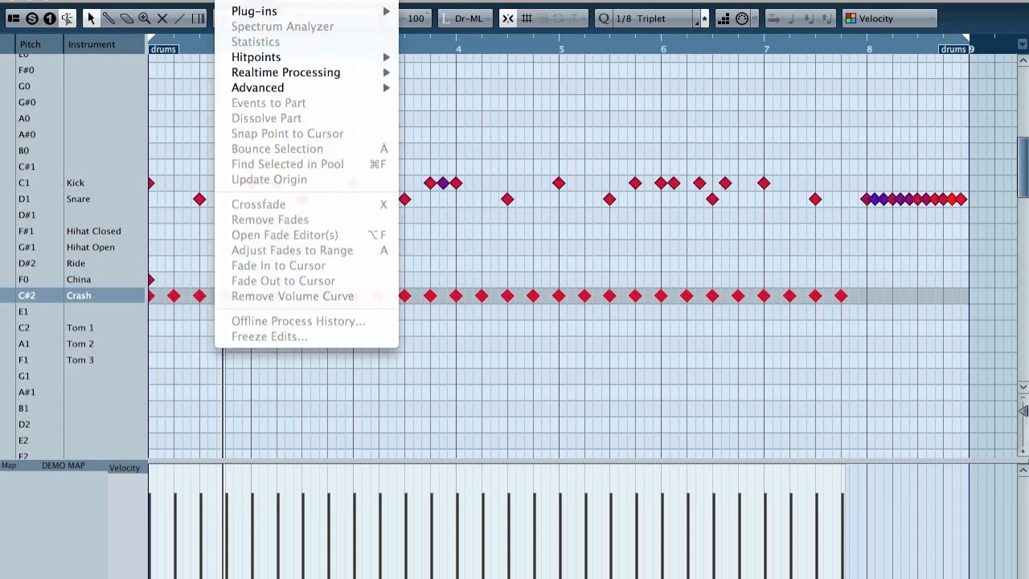
{"action": "mouse_move", "coordinate": [277, 0]}
{"action": "mouse_move", "coordinate": [376, 193]}
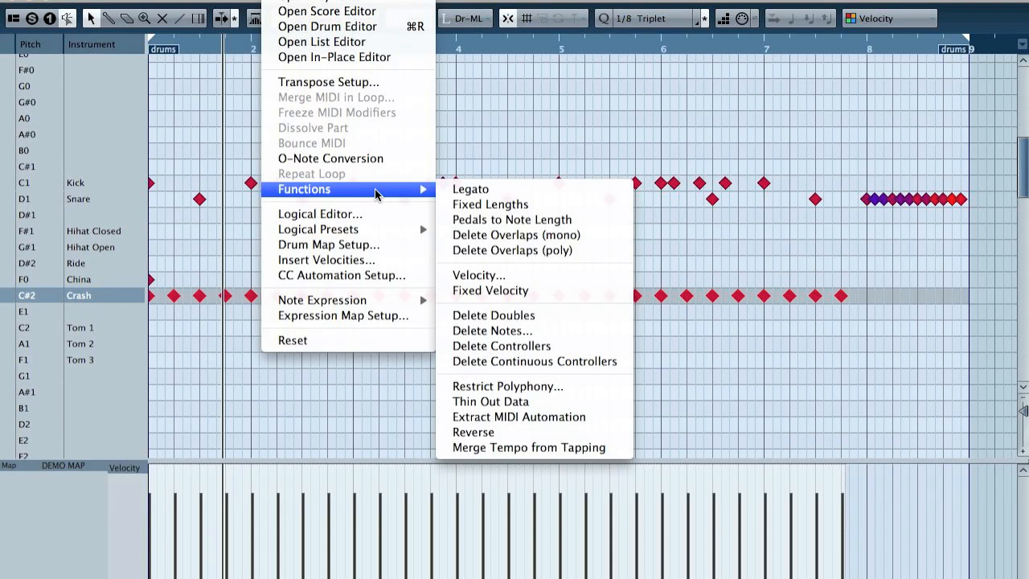
{"action": "mouse_move", "coordinate": [377, 229]}
{"action": "mouse_move", "coordinate": [559, 277]}
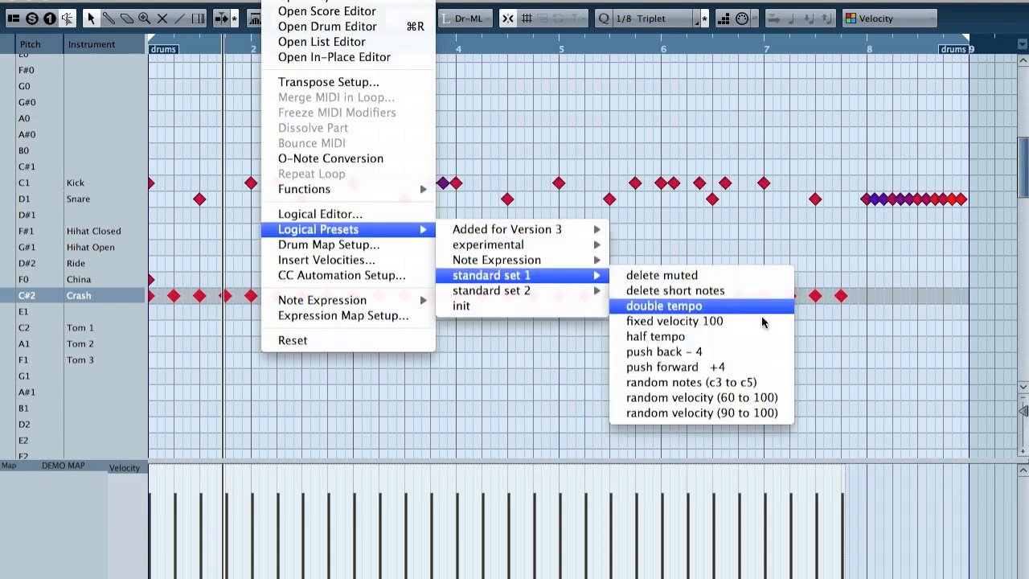
{"action": "left_click", "coordinate": [747, 402]}
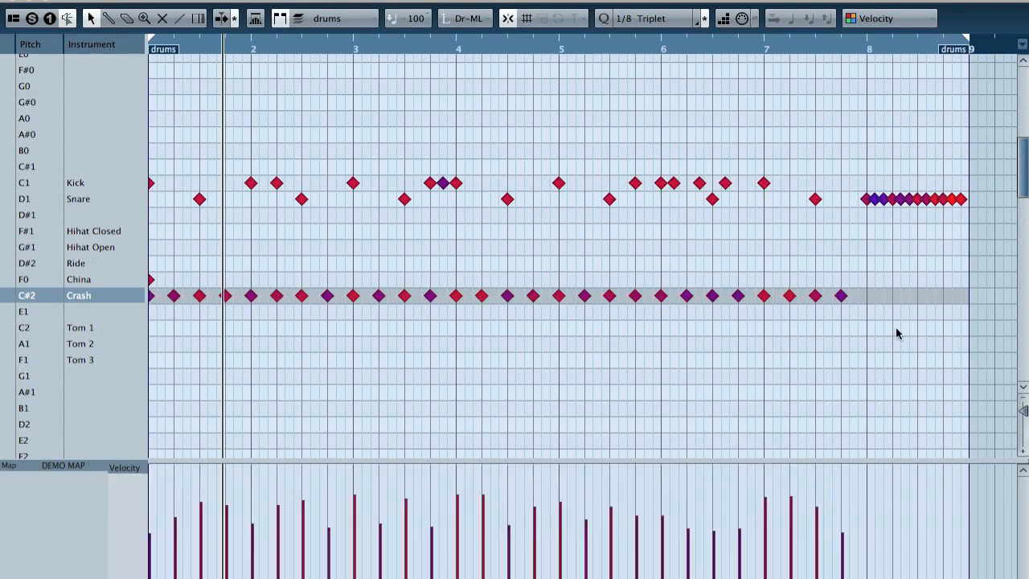
Step: Select all Crash notes and move them up to the Hihat Open row
{"action": "left_click", "coordinate": [36, 297]}
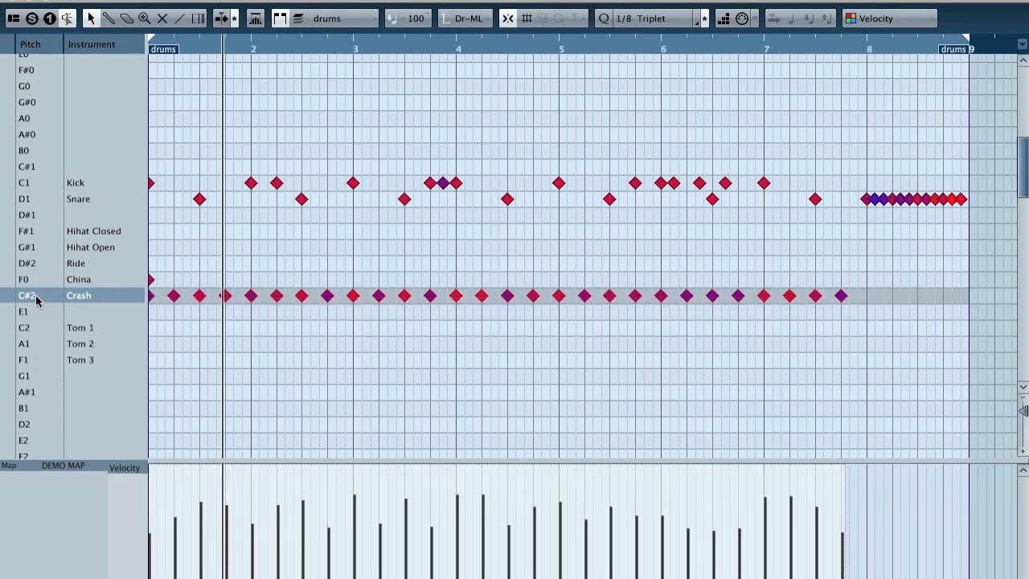
{"action": "key", "text": "Up"}
{"action": "key", "text": "Up"}
{"action": "key", "text": "Up"}
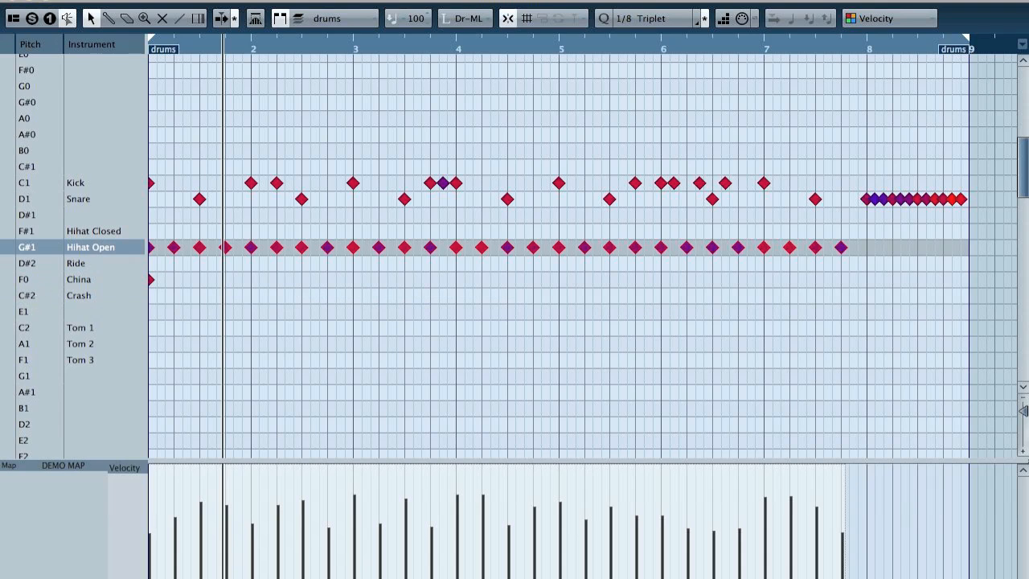
Step: Try the logical preset random velocity (90 to 100) on the Hihat Open notes and undo it
{"action": "left_click", "coordinate": [278, 1]}
{"action": "mouse_move", "coordinate": [374, 231]}
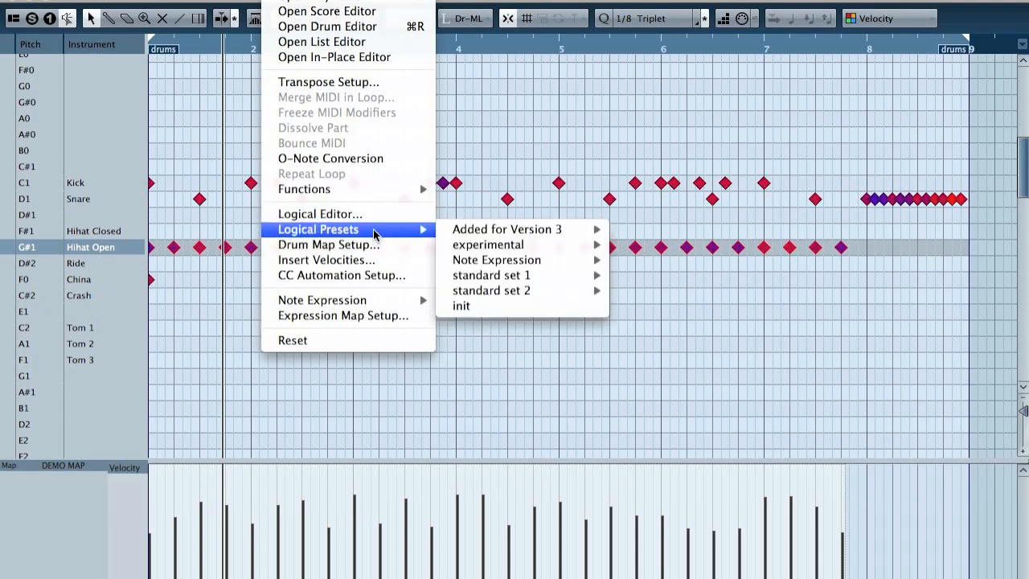
{"action": "mouse_move", "coordinate": [483, 279]}
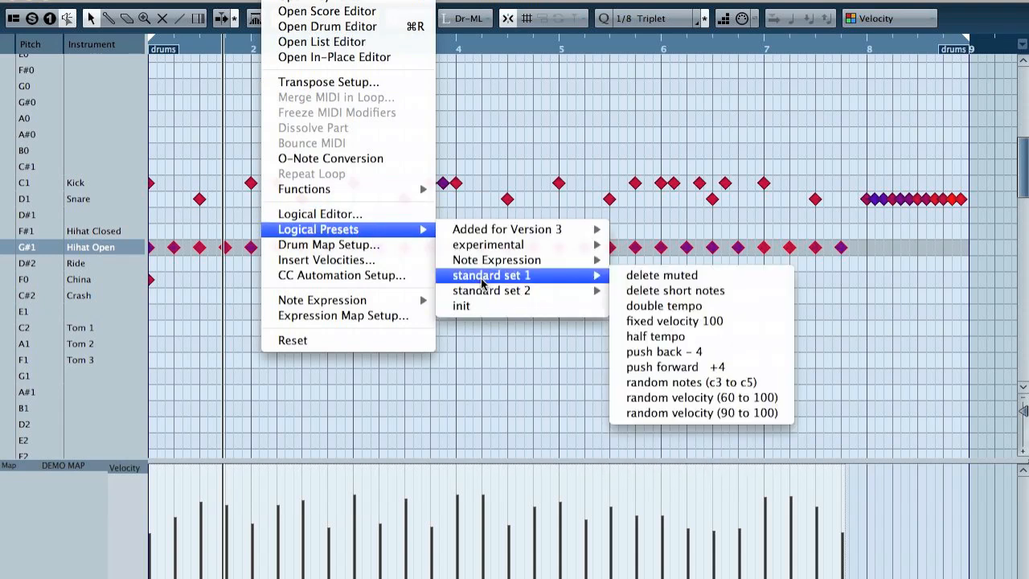
{"action": "left_click", "coordinate": [752, 419]}
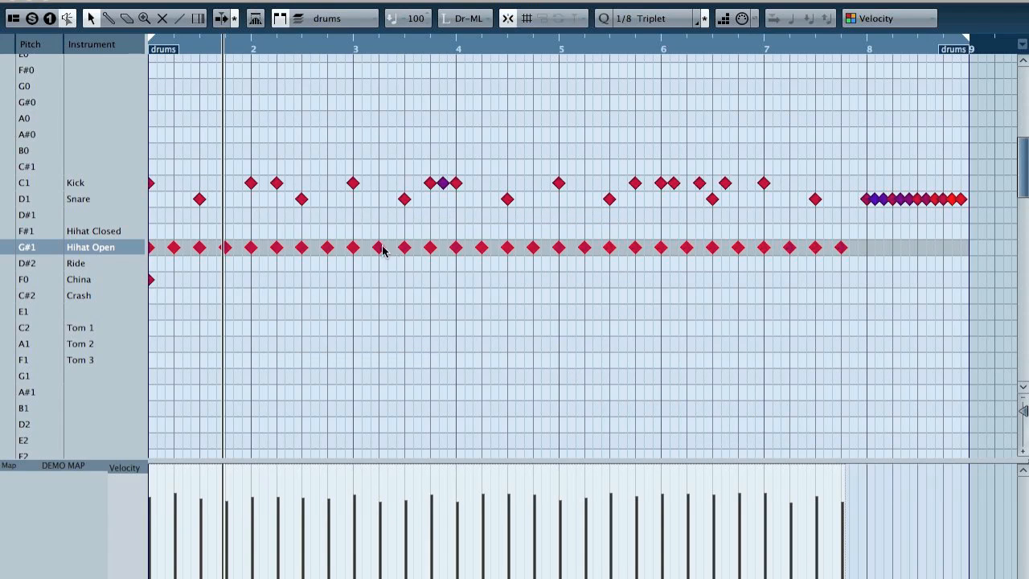
{"action": "left_click", "coordinate": [273, 0]}
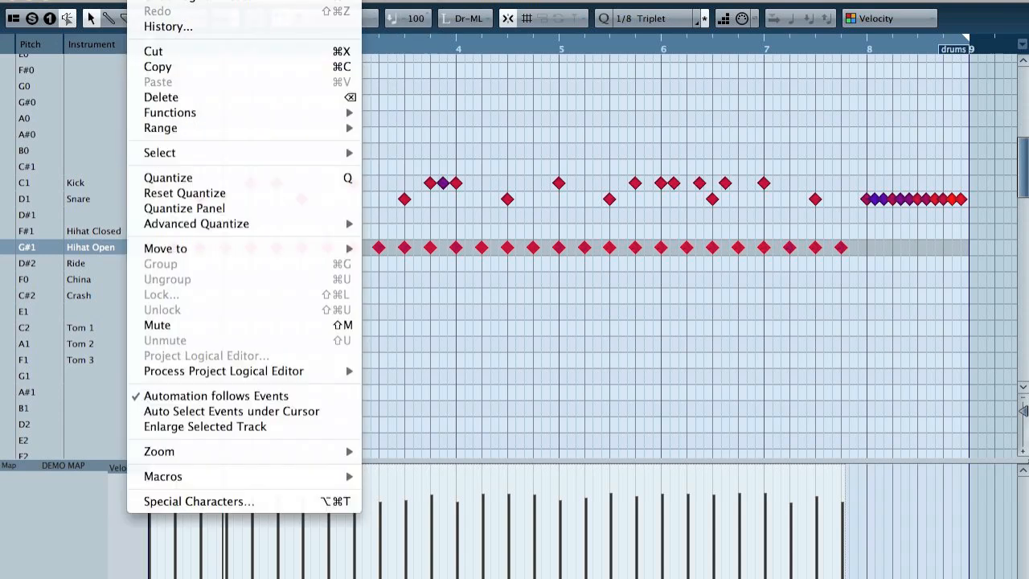
{"action": "left_click", "coordinate": [161, 2]}
Step: Raise the velocities of the selected Hihat Open notes by 30 using the MIDI Velocity function set to Add/Subtract
{"action": "left_click", "coordinate": [273, 0]}
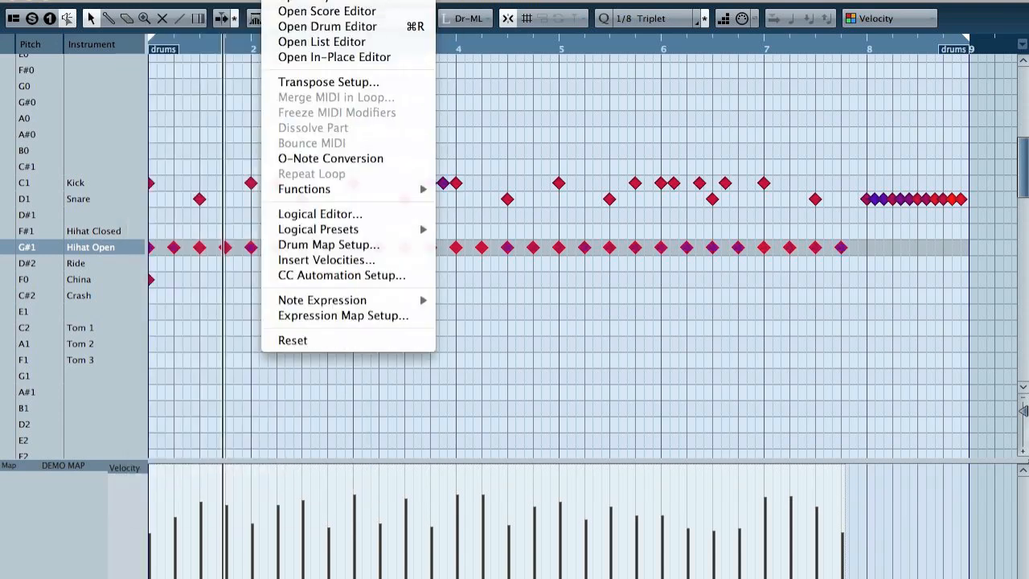
{"action": "mouse_move", "coordinate": [346, 189]}
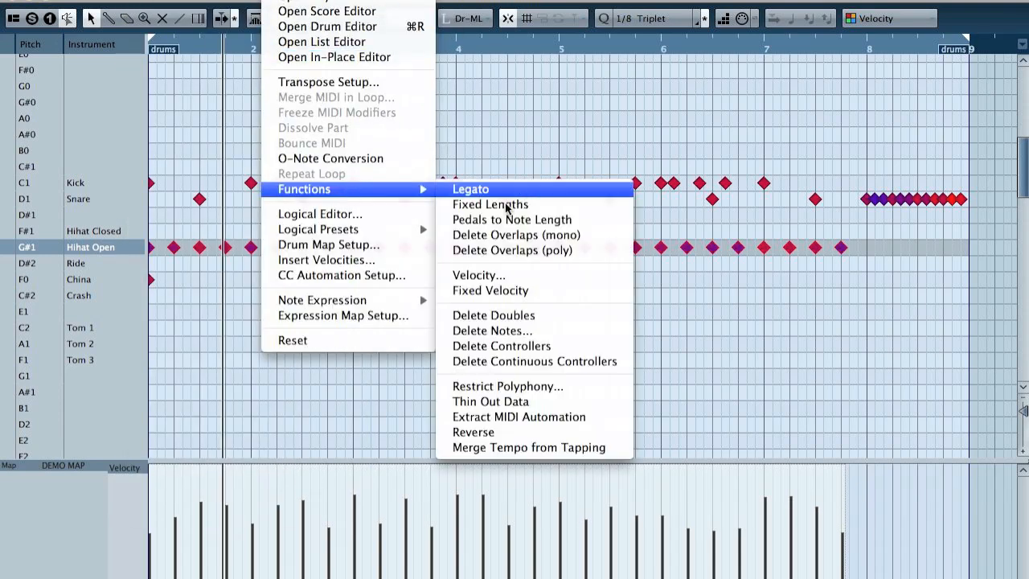
{"action": "left_click", "coordinate": [515, 275]}
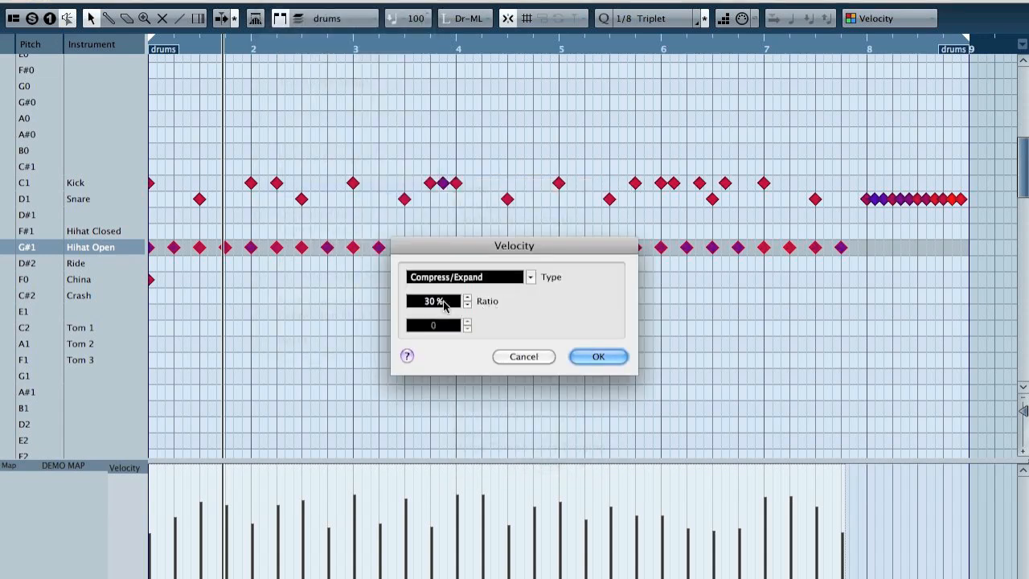
{"action": "left_click", "coordinate": [490, 278]}
{"action": "left_click", "coordinate": [486, 263]}
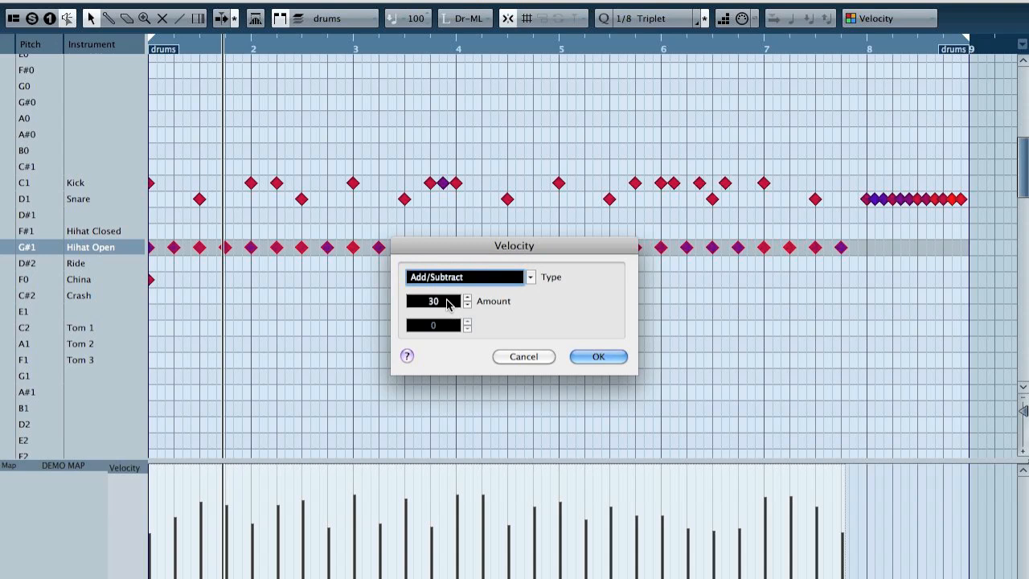
{"action": "left_click", "coordinate": [447, 302]}
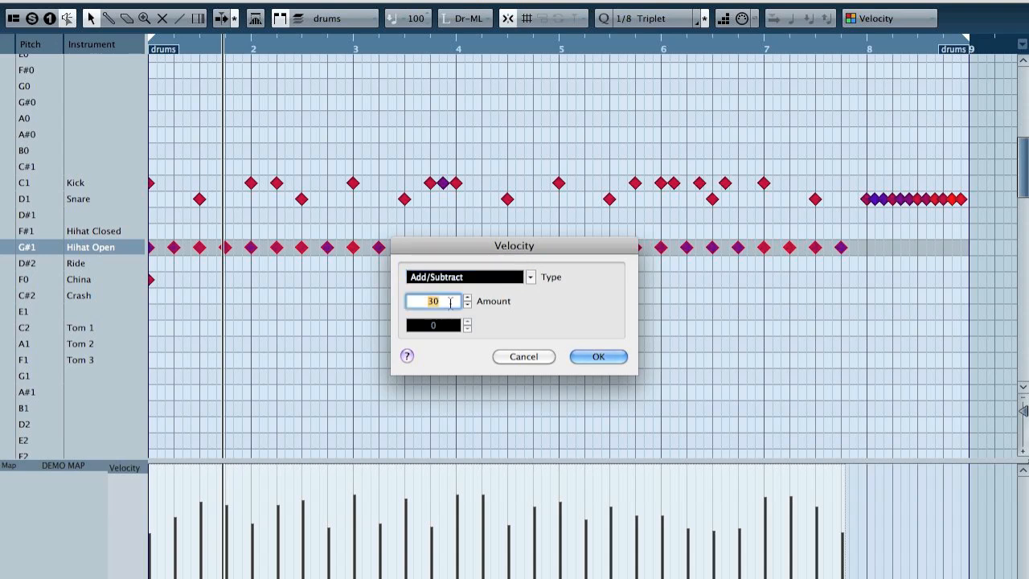
{"action": "left_click", "coordinate": [596, 360]}
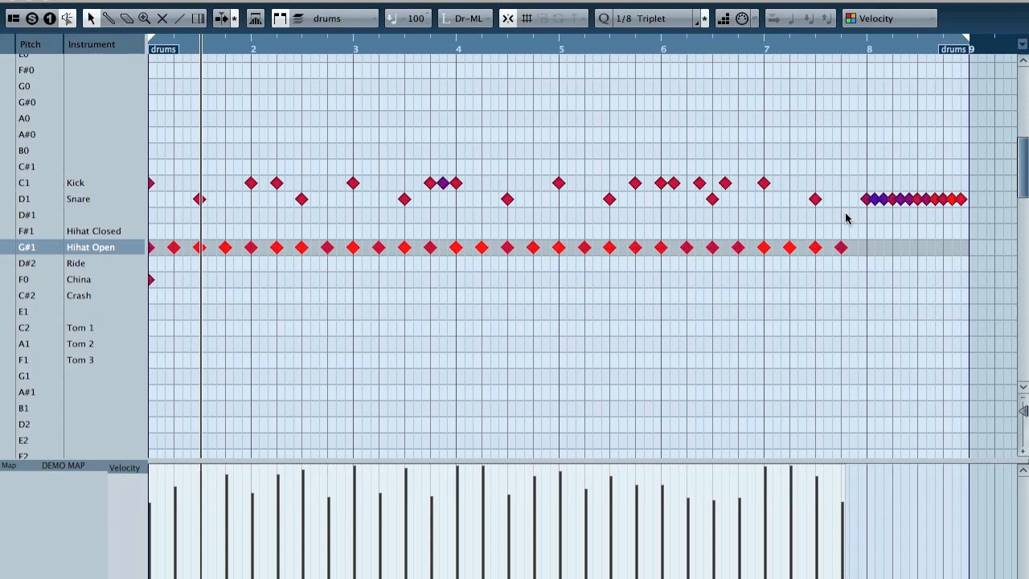
Step: Delete the Snare run in bar 8 and set the quantize grid to 1/64
{"action": "left_click_drag", "start_coordinate": [835, 215], "coordinate": [990, 192]}
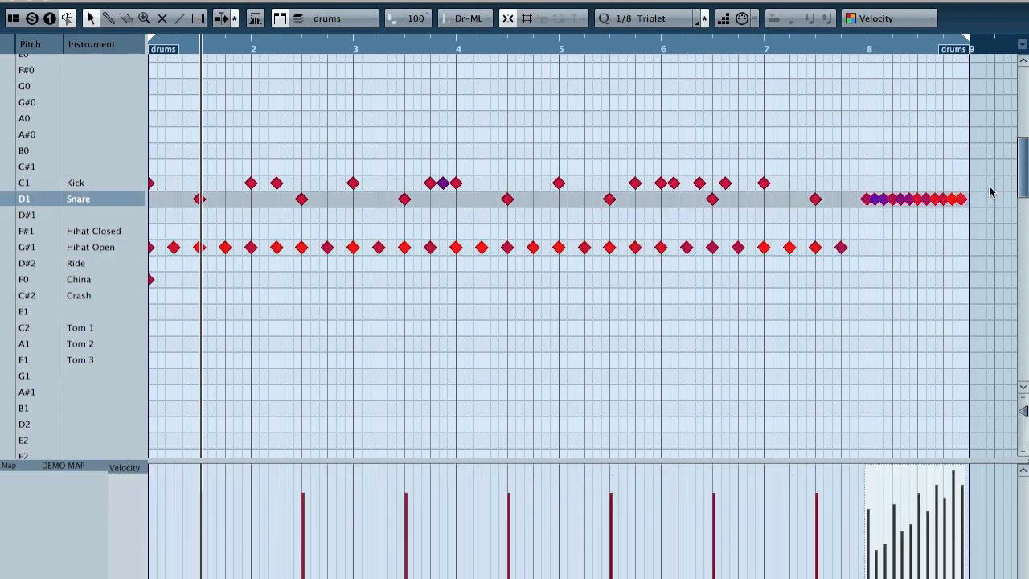
{"action": "key", "text": "Delete"}
{"action": "left_click", "coordinate": [640, 18]}
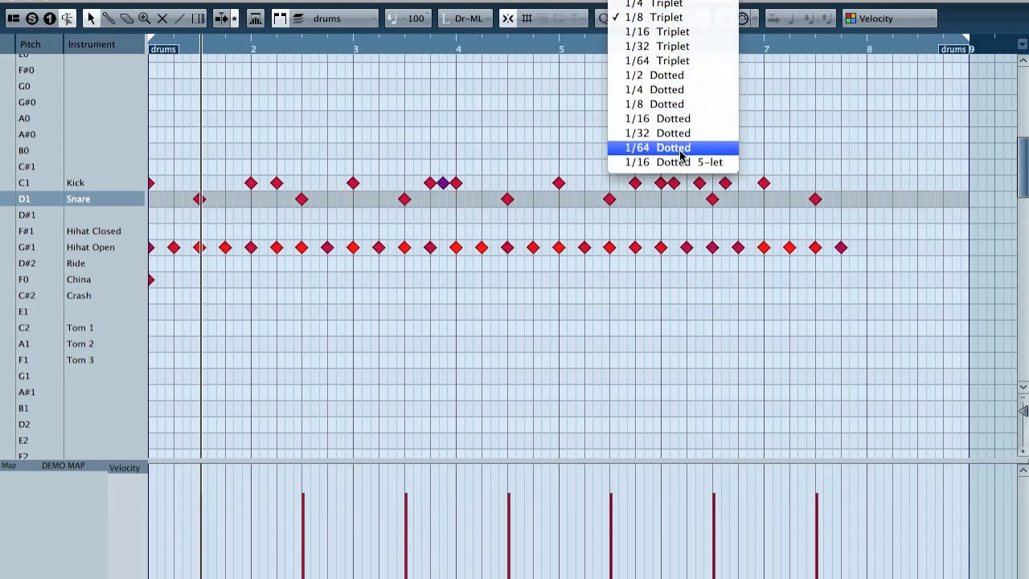
{"action": "left_click", "coordinate": [659, 69]}
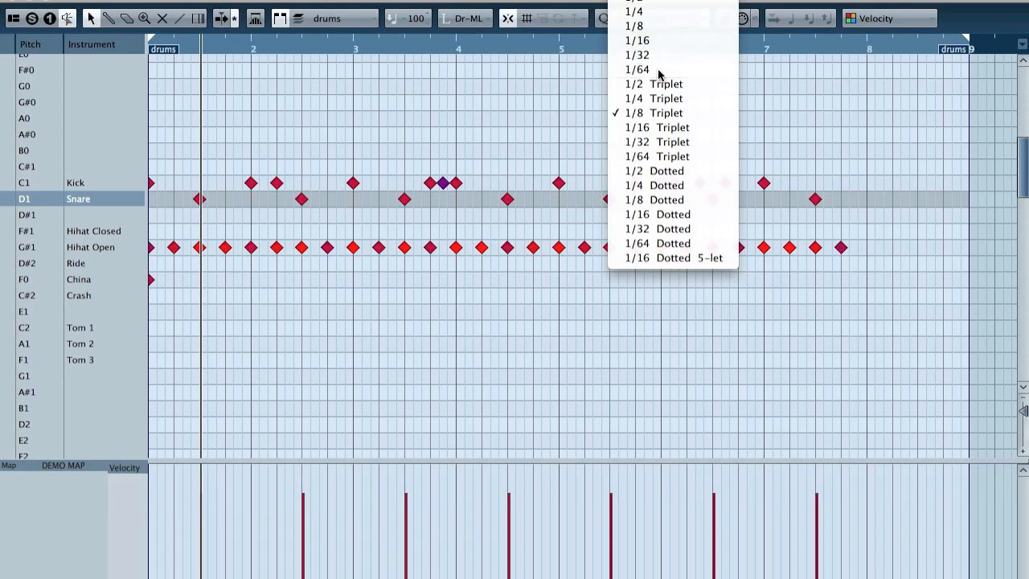
Step: Add a flam note on the Snare row one 1/64 step after the hit on beat 3 of bar 4
{"action": "left_click_drag", "start_coordinate": [510, 50], "coordinate": [488, 100]}
{"action": "left_click", "coordinate": [539, 199]}
{"action": "key", "text": "F2"}
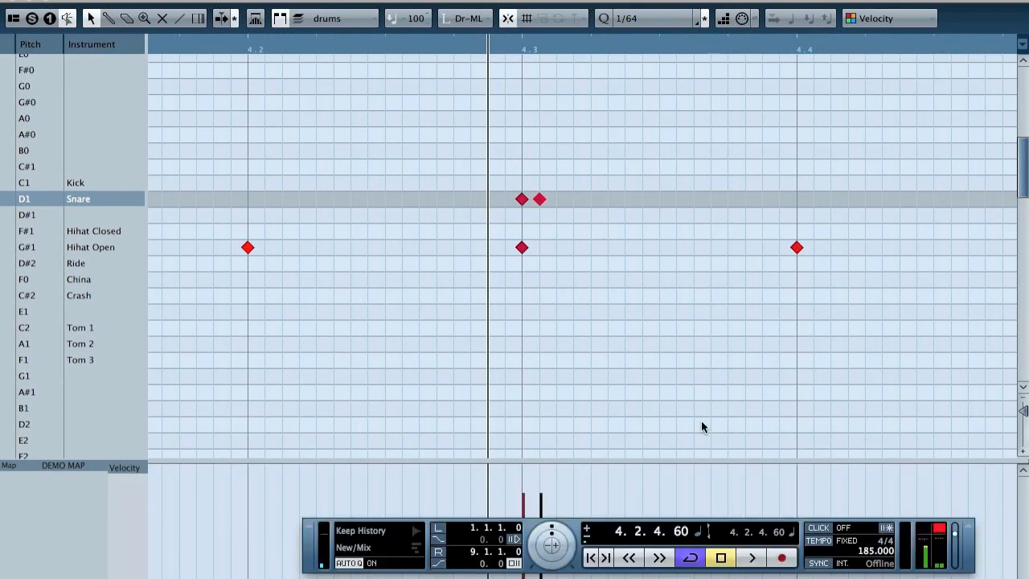
{"action": "key", "text": "F2"}
{"action": "key", "text": "g"}
{"action": "key", "text": "g"}
{"action": "key", "text": "g"}
{"action": "key", "text": "g"}
{"action": "key", "text": "g"}
{"action": "key", "text": "g"}
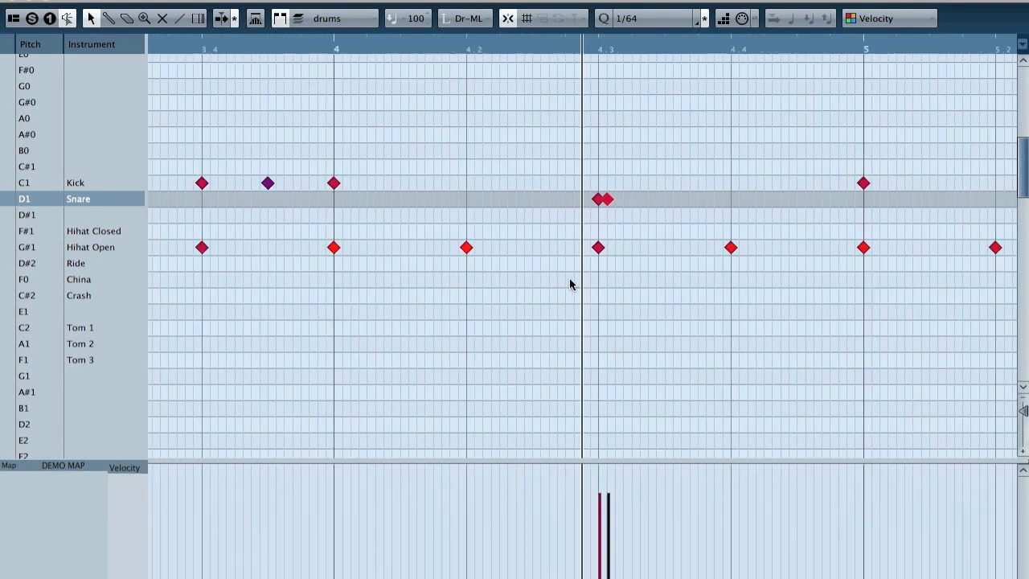
{"action": "key", "text": "g"}
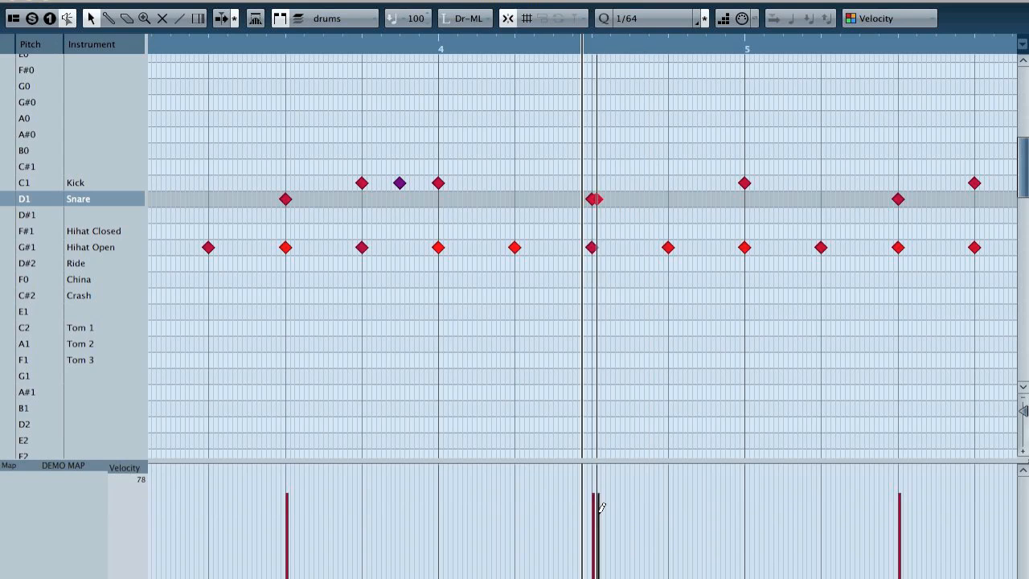
Step: Lower the velocity of the added flam note and play the beat from bar 3
{"action": "left_click", "coordinate": [598, 518]}
{"action": "left_click", "coordinate": [342, 48]}
{"action": "key", "text": "space"}
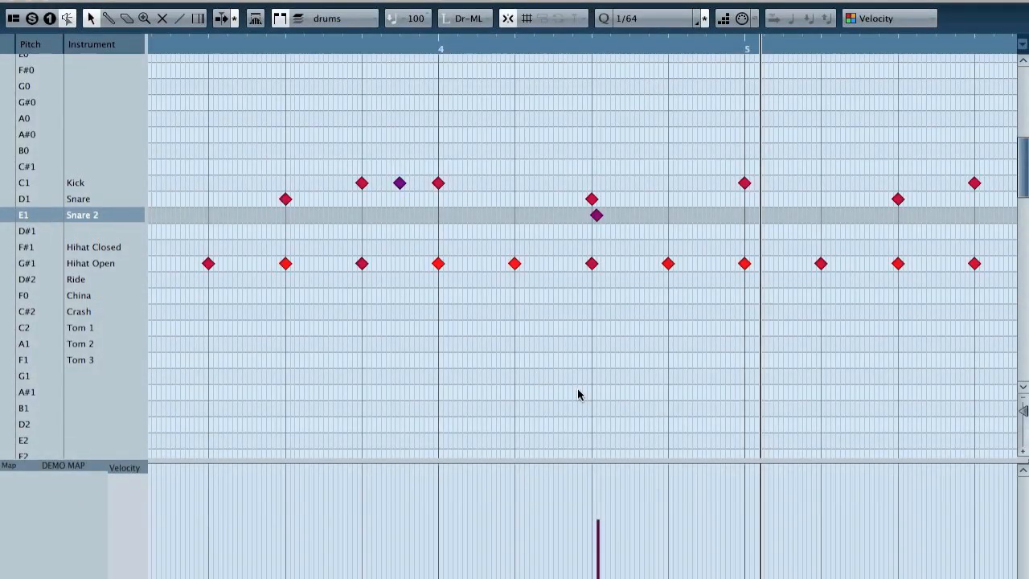
Step: Raise the Snare 2 flam note's velocity, move it one 1/64 step further from the Snare hit, and play it
{"action": "left_click", "coordinate": [600, 501]}
{"action": "left_click", "coordinate": [391, 50]}
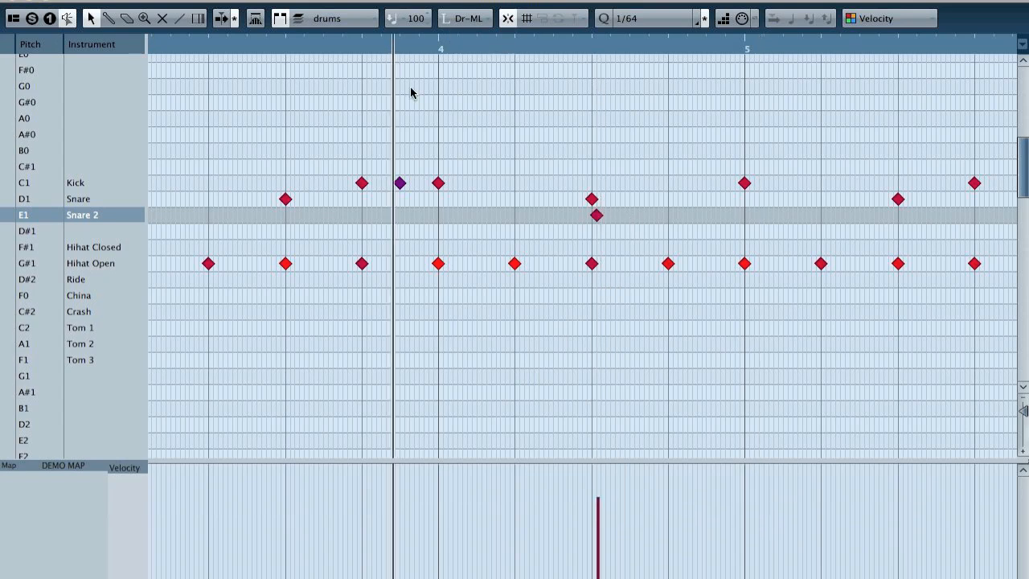
{"action": "left_click", "coordinate": [574, 219]}
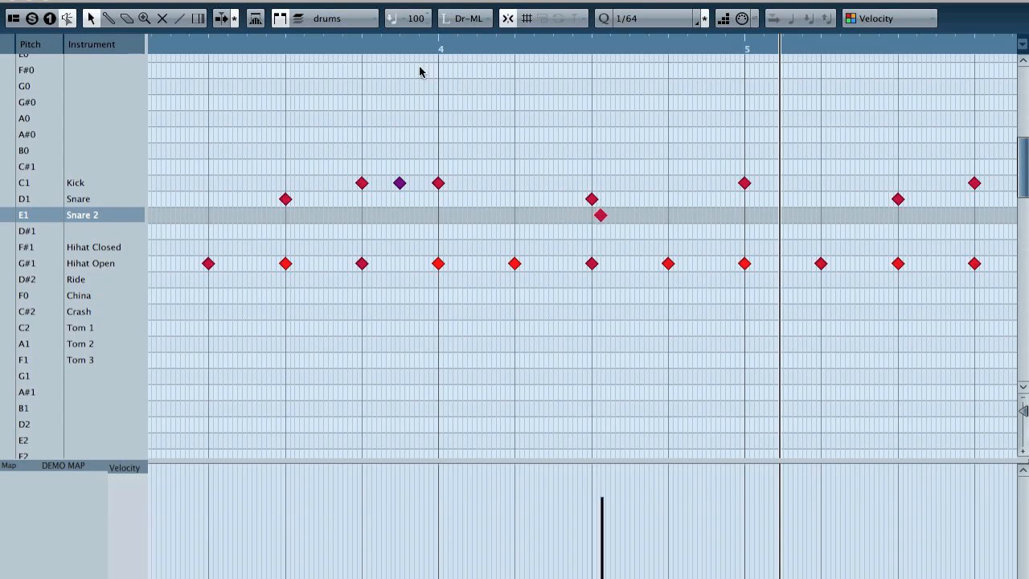
{"action": "left_click", "coordinate": [402, 51]}
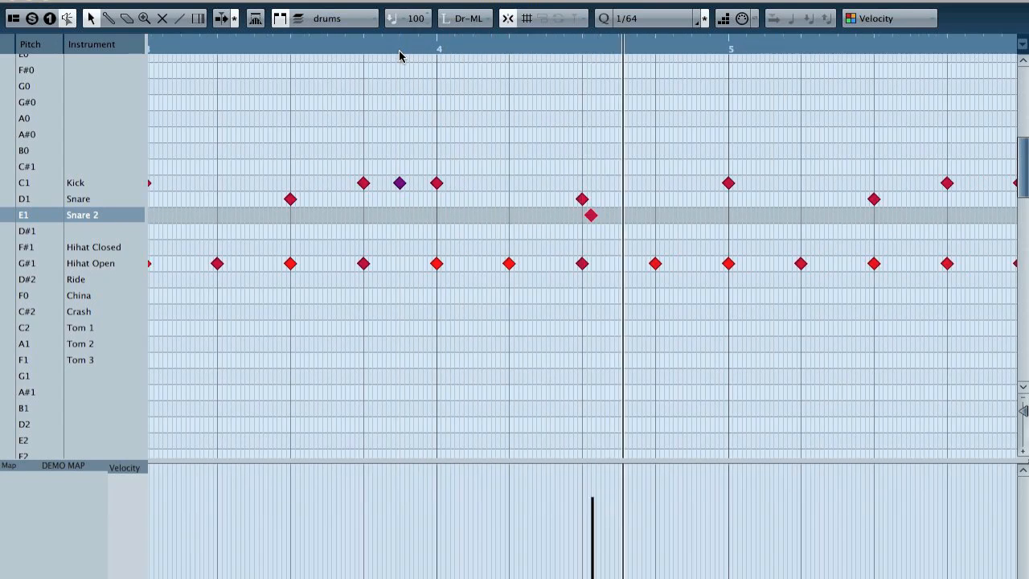
Step: Set the quantize grid to 1/64 Triplet, move the Snare 2 note two grid steps after the Snare hit, and play the flam
{"action": "left_click", "coordinate": [655, 22]}
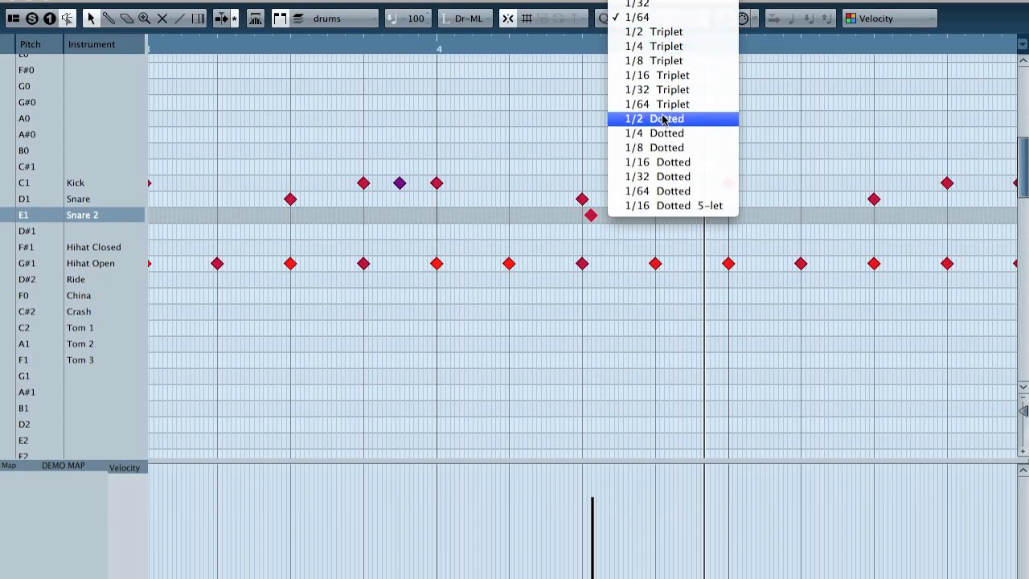
{"action": "left_click", "coordinate": [639, 103]}
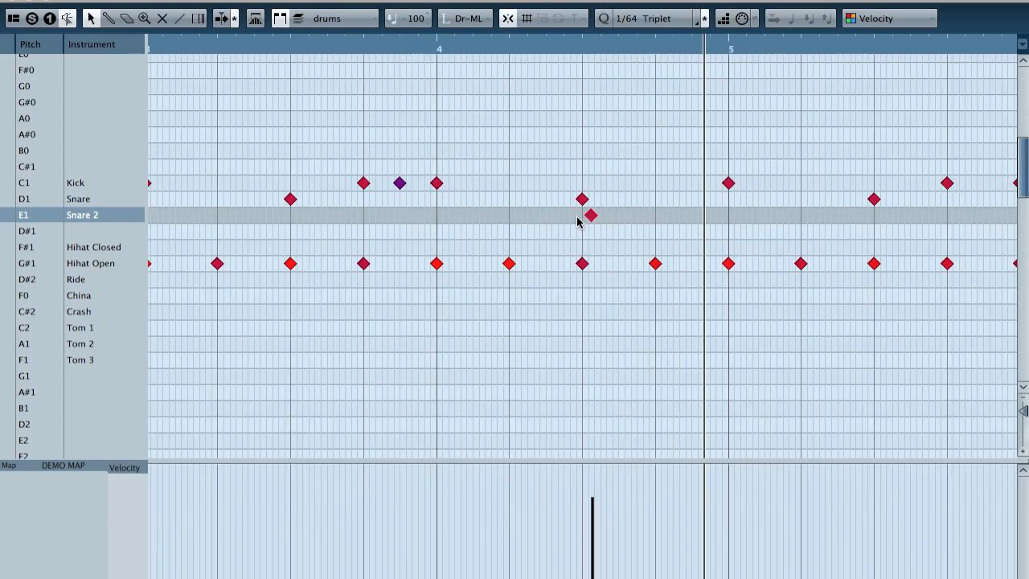
{"action": "left_click_drag", "start_coordinate": [575, 58], "coordinate": [676, 228]}
{"action": "key", "text": "g"}
{"action": "key", "text": "g"}
{"action": "left_click", "coordinate": [320, 46]}
{"action": "key", "text": "space"}
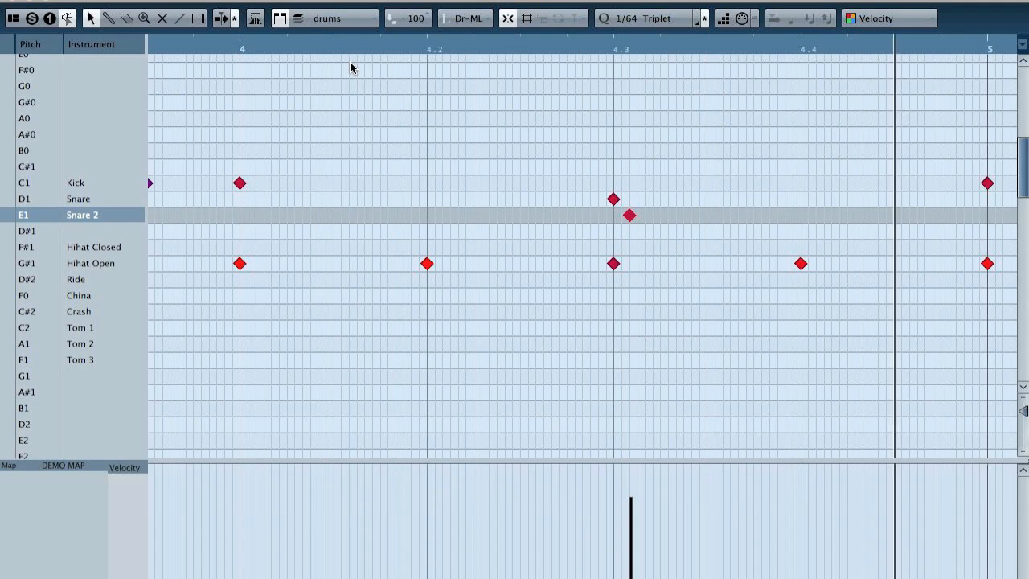
{"action": "key", "text": "space"}
Step: Raise the Snare 2 flam note's velocity close to maximum and play the flam from the start of bar 4
{"action": "key", "text": "g"}
{"action": "key", "text": "g"}
{"action": "key", "text": "g"}
{"action": "left_click", "coordinate": [478, 471]}
{"action": "left_click", "coordinate": [333, 50]}
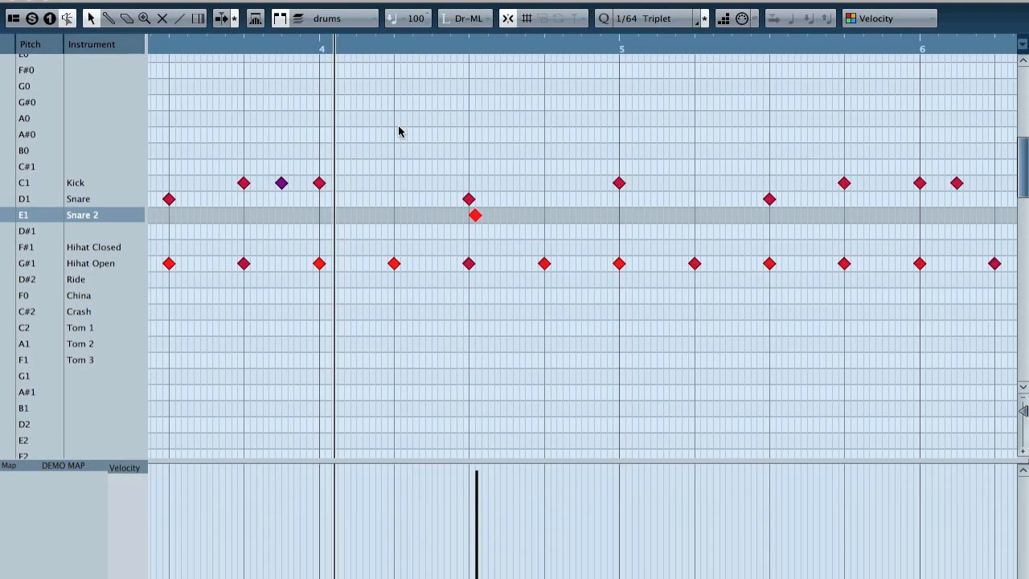
{"action": "key", "text": "space"}
Step: Lower the Snare 2 flam note's velocity in two stages, playing the flam after each change
{"action": "key", "text": "space"}
{"action": "left_click_drag", "start_coordinate": [477, 471], "coordinate": [476, 488]}
{"action": "left_click", "coordinate": [411, 50]}
{"action": "key", "text": "space"}
{"action": "key", "text": "space"}
{"action": "left_click_drag", "start_coordinate": [475, 496], "coordinate": [476, 508]}
{"action": "left_click", "coordinate": [394, 53]}
{"action": "key", "text": "space"}
{"action": "key", "text": "space"}
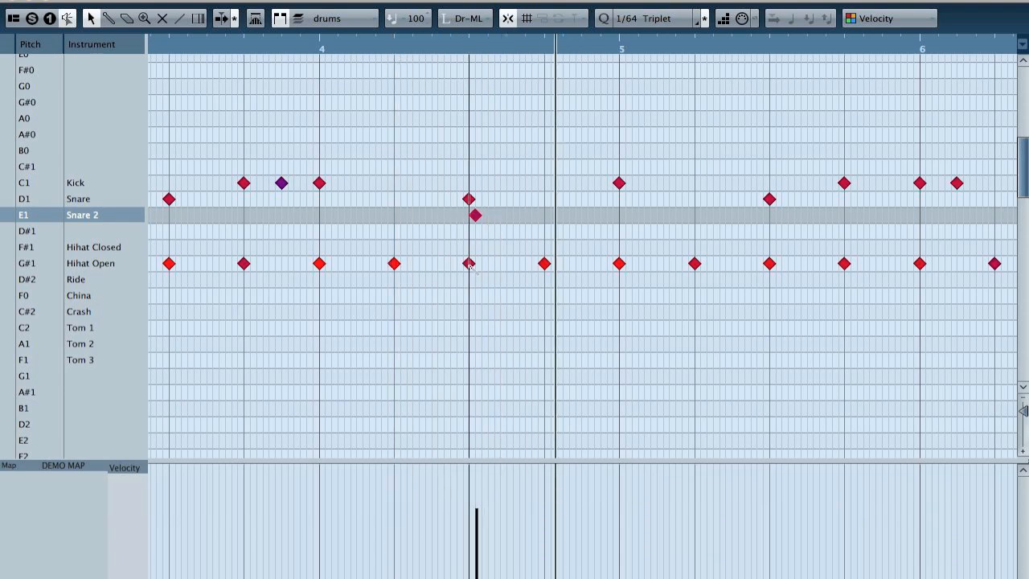
Step: Delete the Hihat Open note on beat 3 of bar 4 and play the flam without it
{"action": "left_click", "coordinate": [469, 265]}
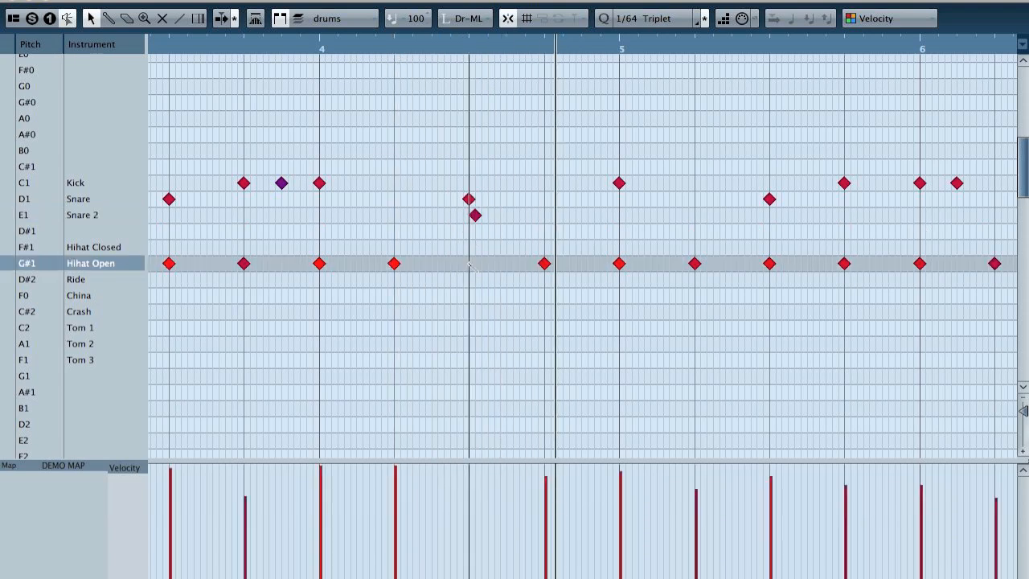
{"action": "left_click", "coordinate": [236, 50]}
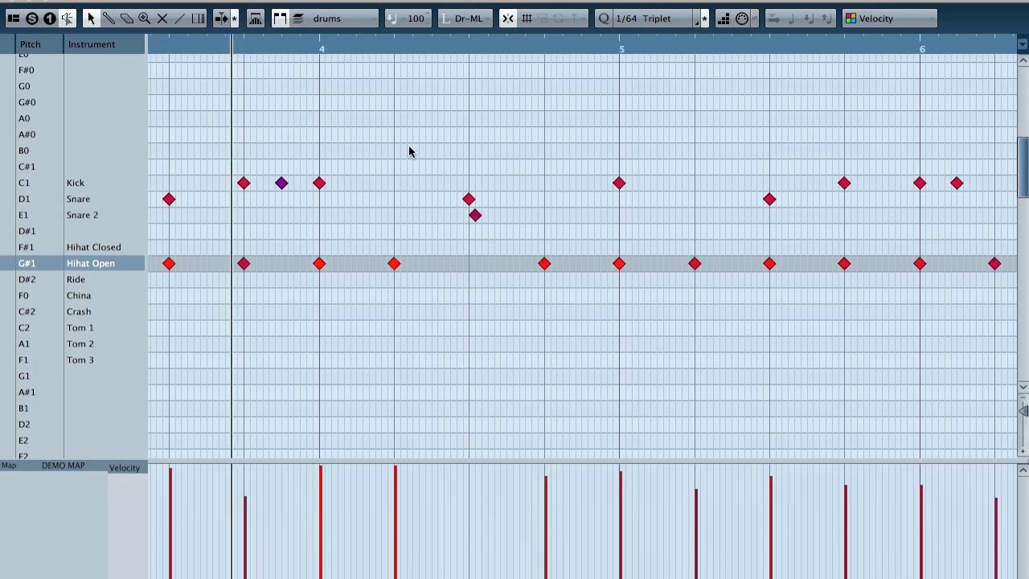
{"action": "key", "text": "space"}
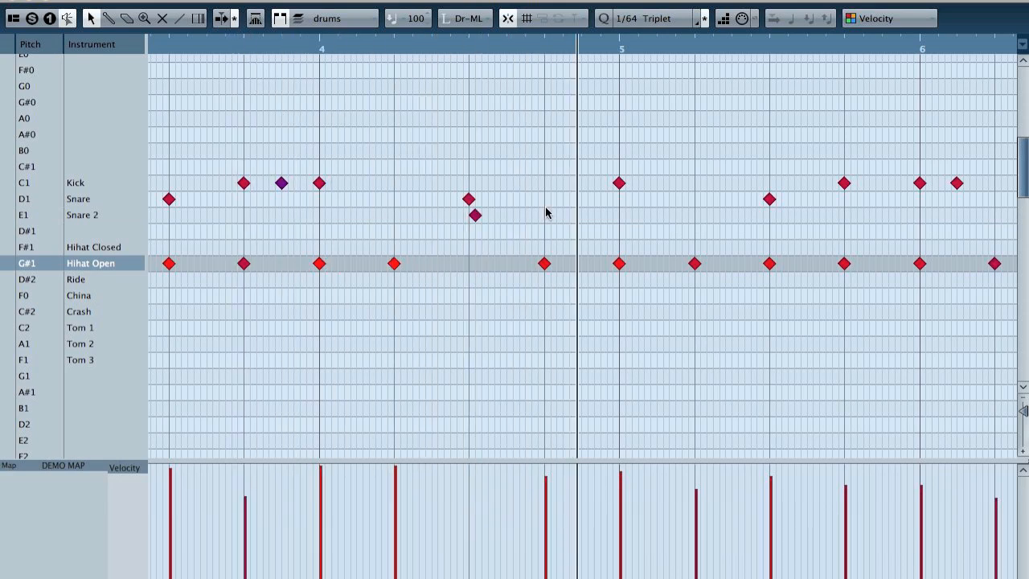
Step: Raise the Snare 2 flam note's velocity to about 100, play it, and reduce the velocity slightly
{"action": "left_click", "coordinate": [475, 215]}
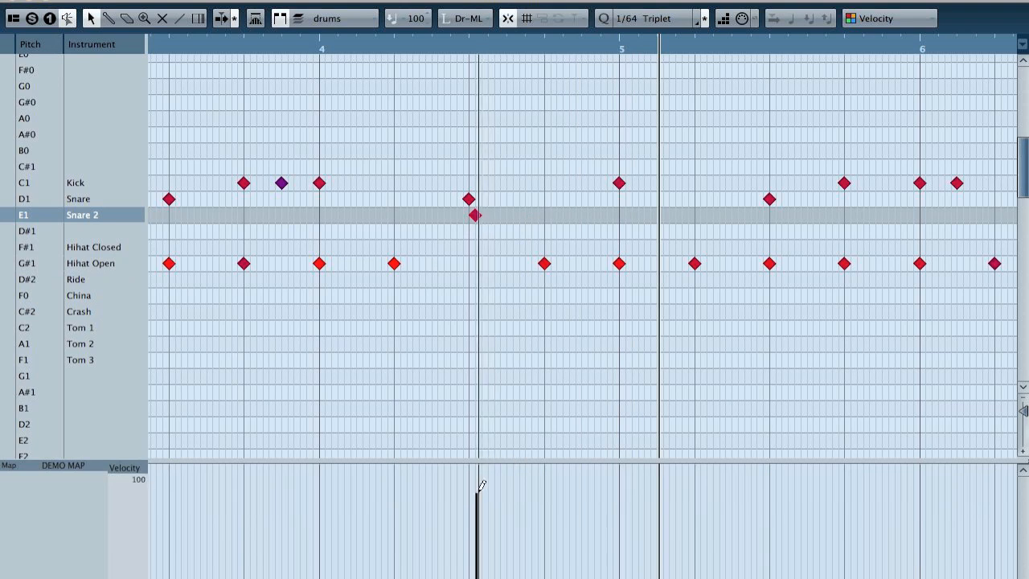
{"action": "left_click", "coordinate": [271, 46]}
{"action": "key", "text": "space"}
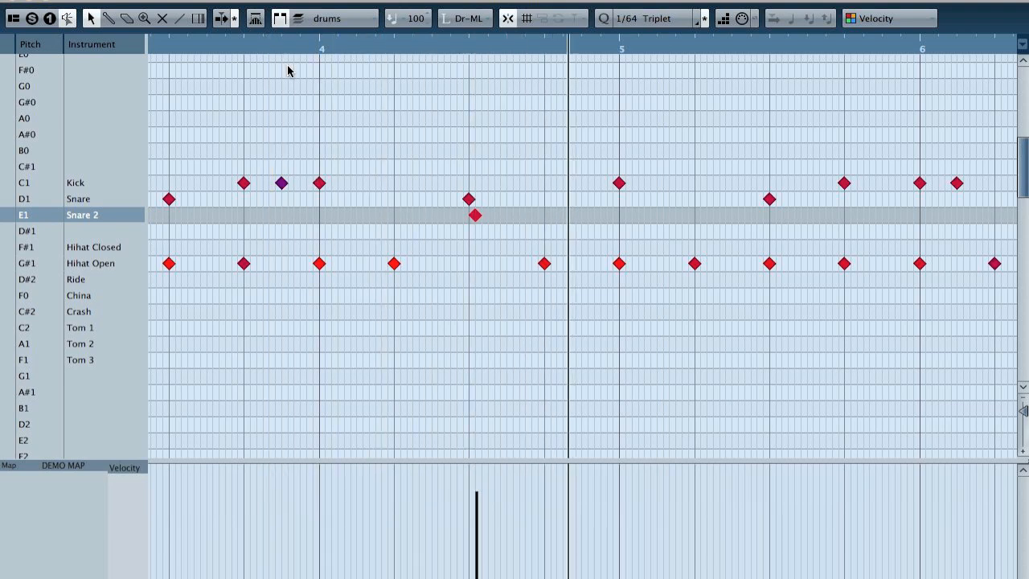
{"action": "left_click", "coordinate": [481, 498]}
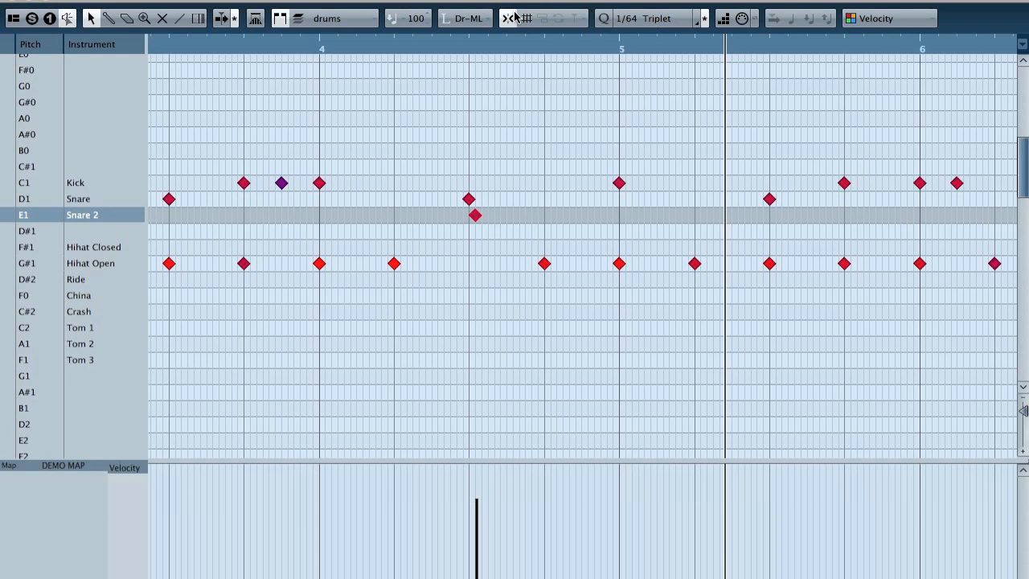
Step: Turn snapping off, shift the Snare 2 note slightly closer to the Snare hit, and play the flam
{"action": "left_click_drag", "start_coordinate": [426, 47], "coordinate": [508, 161]}
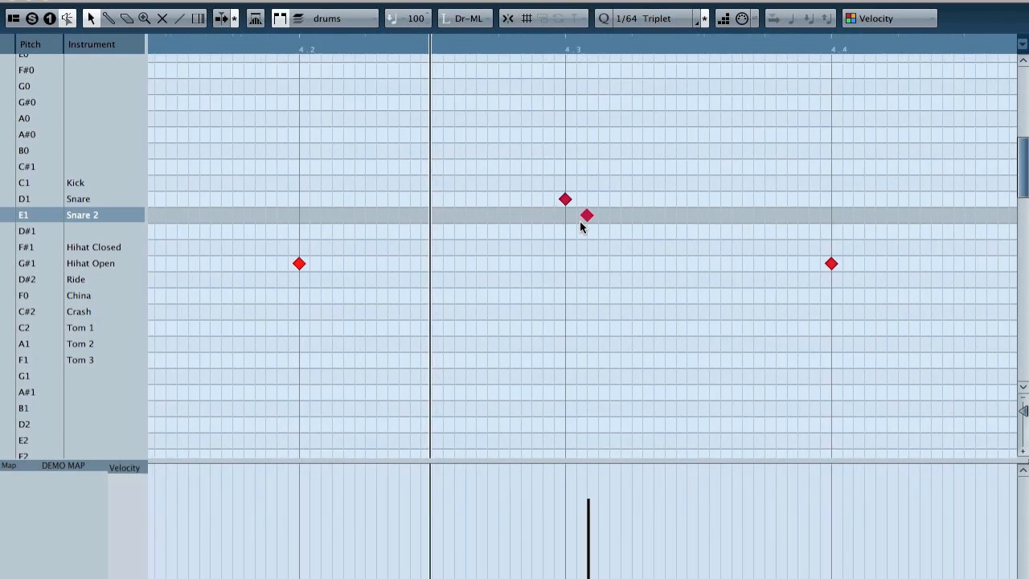
{"action": "left_click_drag", "start_coordinate": [580, 222], "coordinate": [584, 225]}
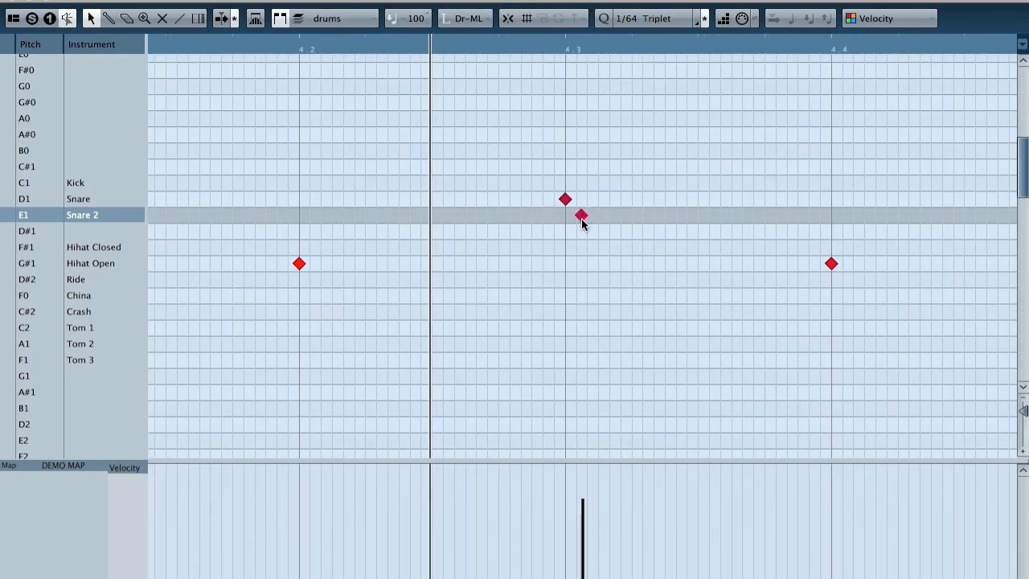
{"action": "left_click", "coordinate": [249, 50]}
{"action": "key", "text": "space"}
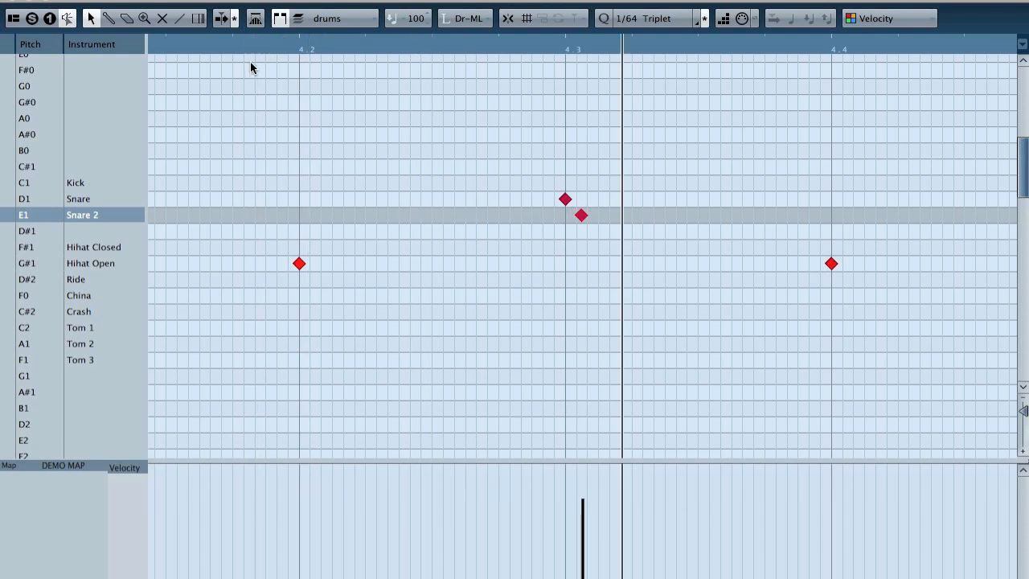
Step: Delete all drum notes in the eight-bar part and turn snapping back on
{"action": "key", "text": "g"}
{"action": "key", "text": "g"}
{"action": "key", "text": "g"}
{"action": "key", "text": "g"}
{"action": "key", "text": "g"}
{"action": "key", "text": "g"}
{"action": "key", "text": "g"}
{"action": "key", "text": "g"}
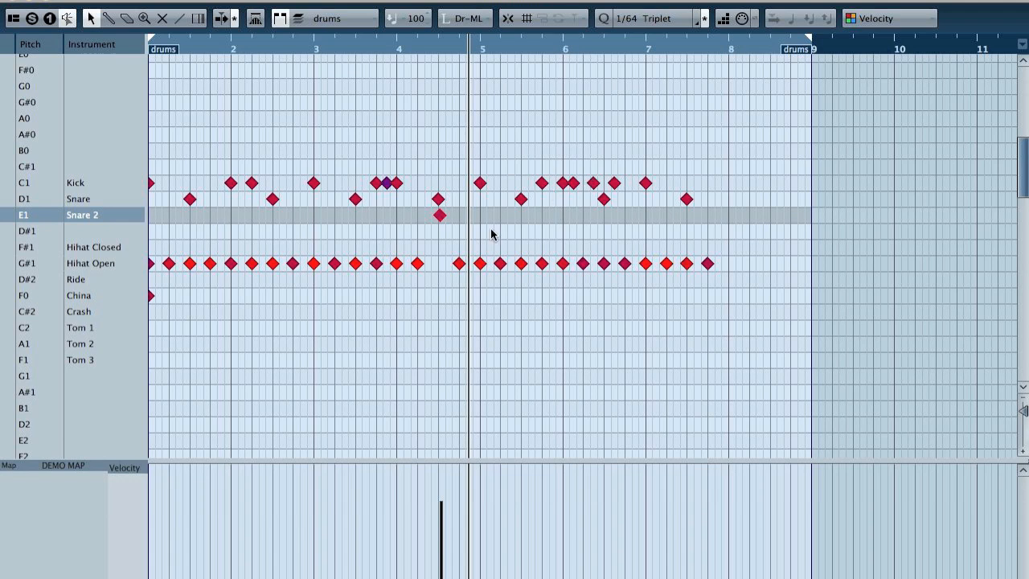
{"action": "left_click_drag", "start_coordinate": [452, 230], "coordinate": [427, 221]}
{"action": "left_click_drag", "start_coordinate": [779, 167], "coordinate": [4, 362]}
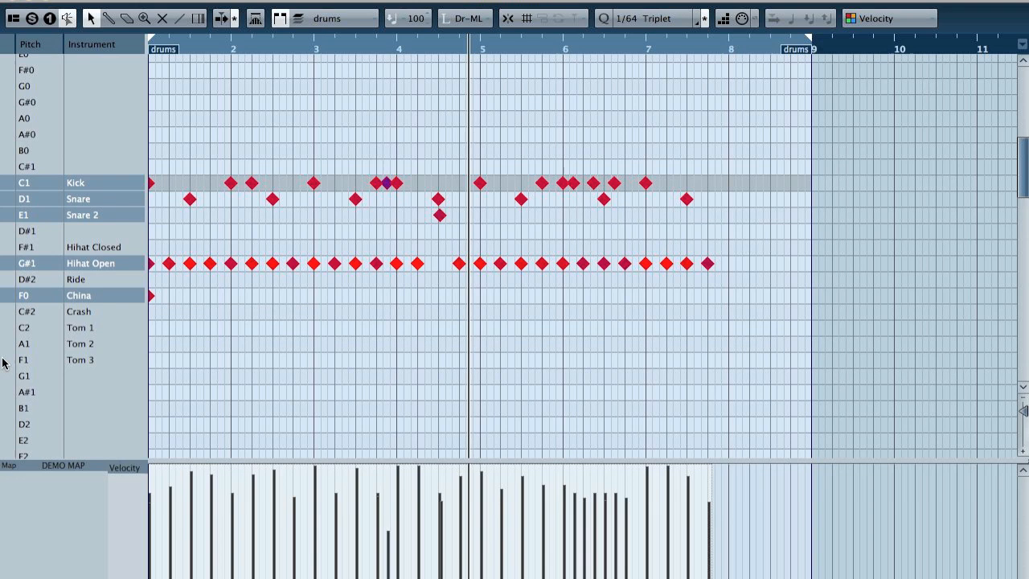
{"action": "key", "text": "Delete"}
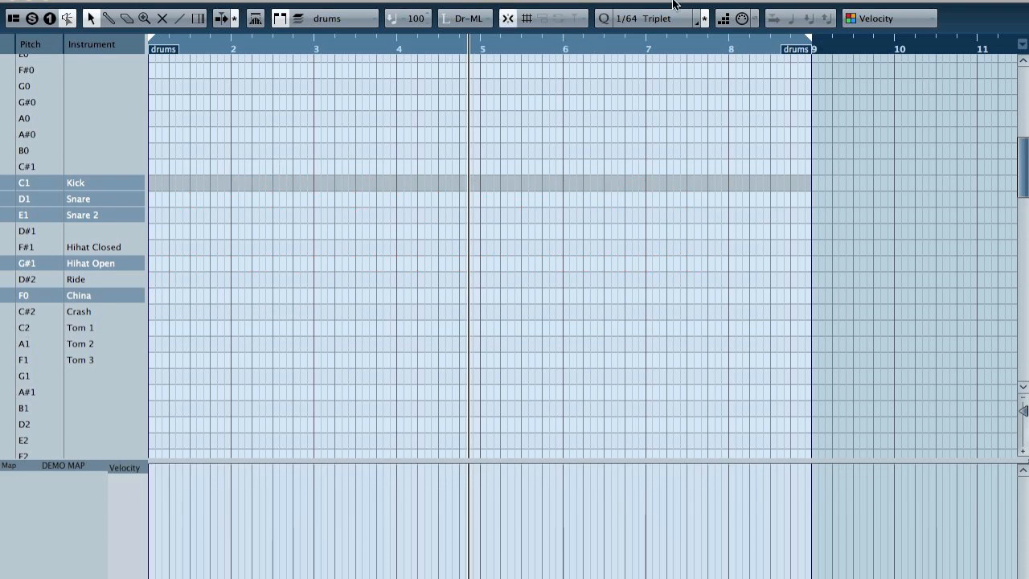
Step: Set the quantize value to 1/4 and draw Kick and Snare notes on every beat across the eight-bar part
{"action": "left_click", "coordinate": [663, 17]}
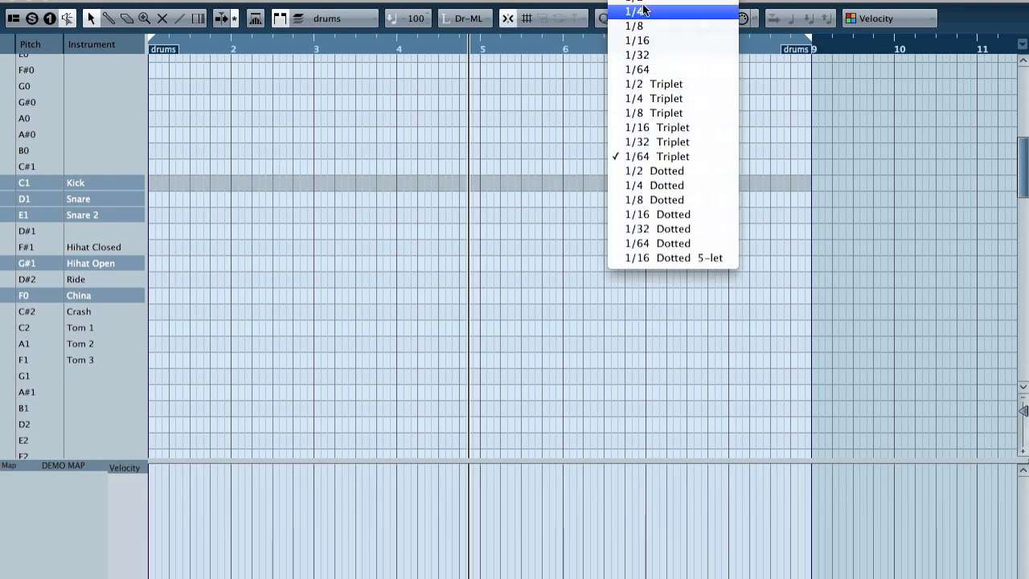
{"action": "left_click", "coordinate": [644, 11]}
{"action": "left_click_drag", "start_coordinate": [157, 184], "coordinate": [772, 184]}
{"action": "left_click_drag", "start_coordinate": [153, 199], "coordinate": [679, 208]}
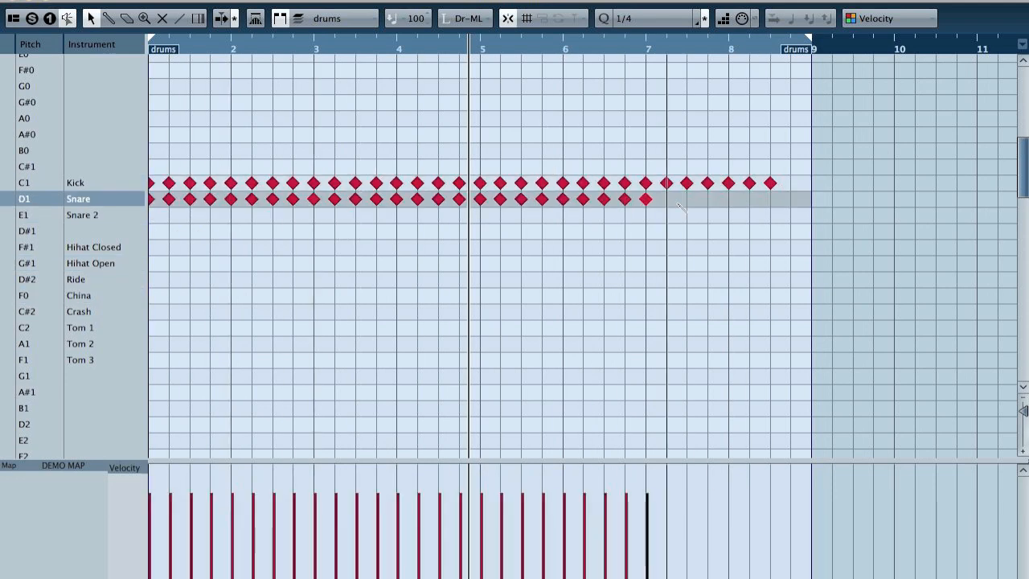
{"action": "left_click_drag", "start_coordinate": [679, 205], "coordinate": [718, 205]}
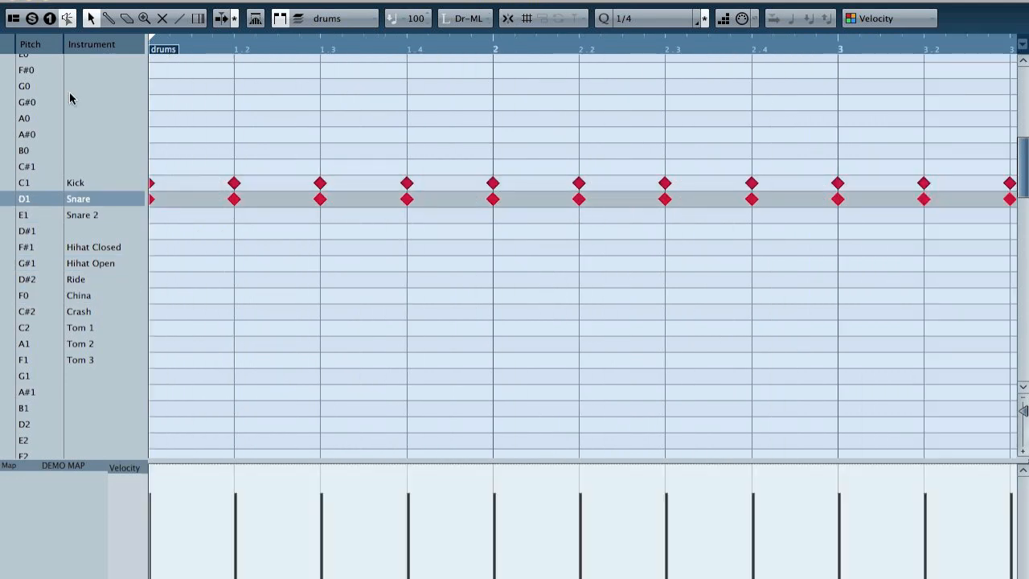
Step: With snapping off, shift all Snare notes slightly later than the Kick notes and play the beat
{"action": "key", "text": "space"}
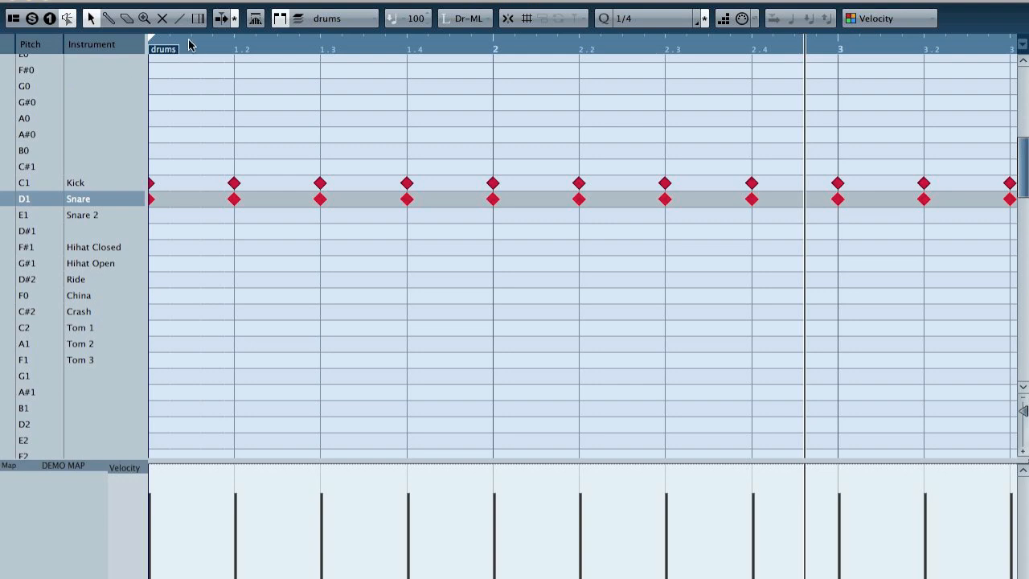
{"action": "key", "text": "j"}
{"action": "key", "text": "j"}
{"action": "mouse_move", "coordinate": [233, 199]}
{"action": "left_mouse_down"}
{"action": "mouse_move", "coordinate": [258, 198]}
{"action": "mouse_move", "coordinate": [237, 200]}
{"action": "left_mouse_up"}
{"action": "key", "text": "comma"}
{"action": "key", "text": "space"}
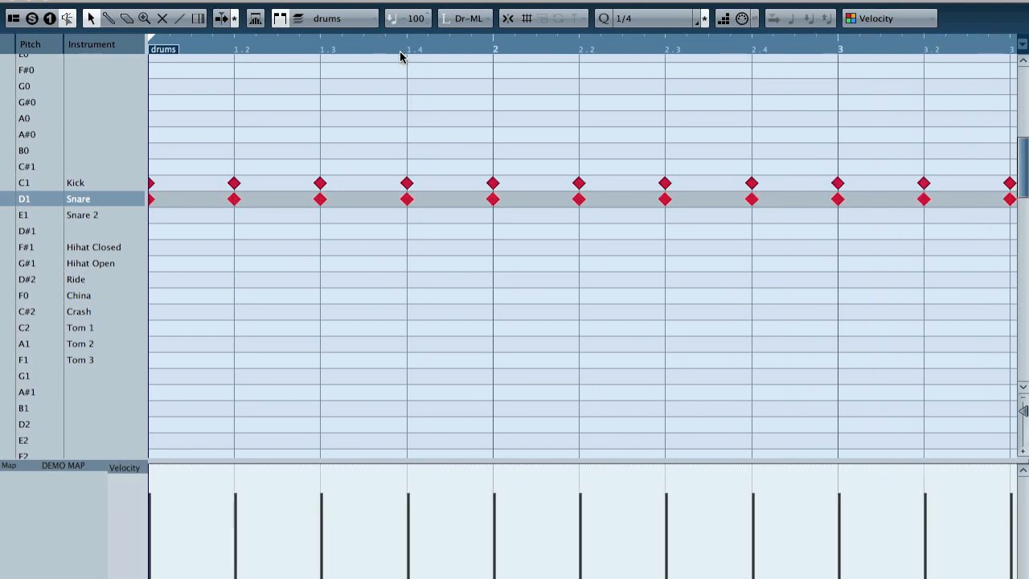
{"action": "key", "text": "space"}
{"action": "key", "text": "super+Right"}
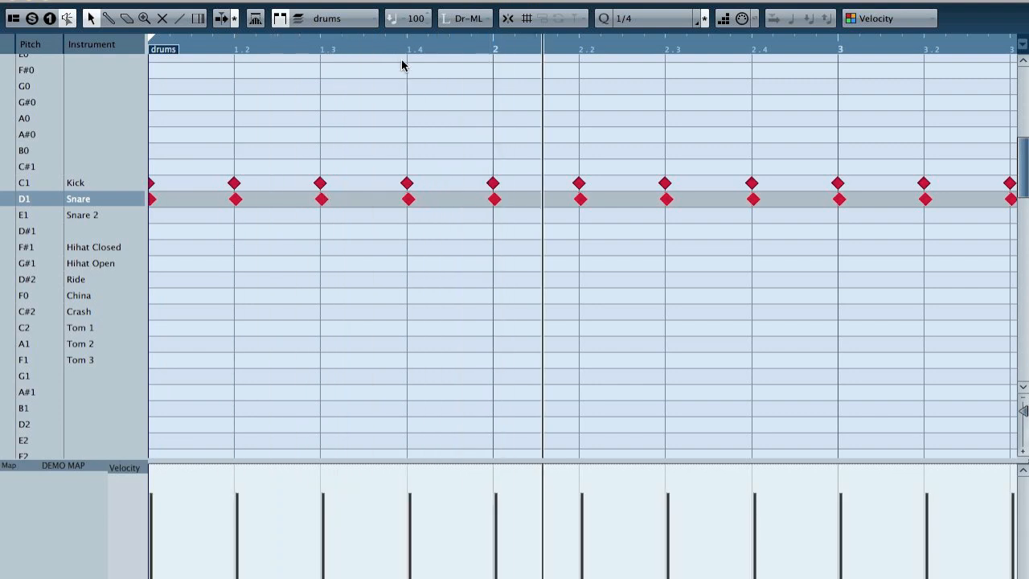
Step: Move all the Kick notes to the Tom 3 row and play the Snare and Tom 3 pattern
{"action": "key", "text": "g"}
{"action": "key", "text": "g"}
{"action": "key", "text": "g"}
{"action": "key", "text": "g"}
{"action": "key", "text": "g"}
{"action": "key", "text": "g"}
{"action": "key", "text": "g"}
{"action": "key", "text": "g"}
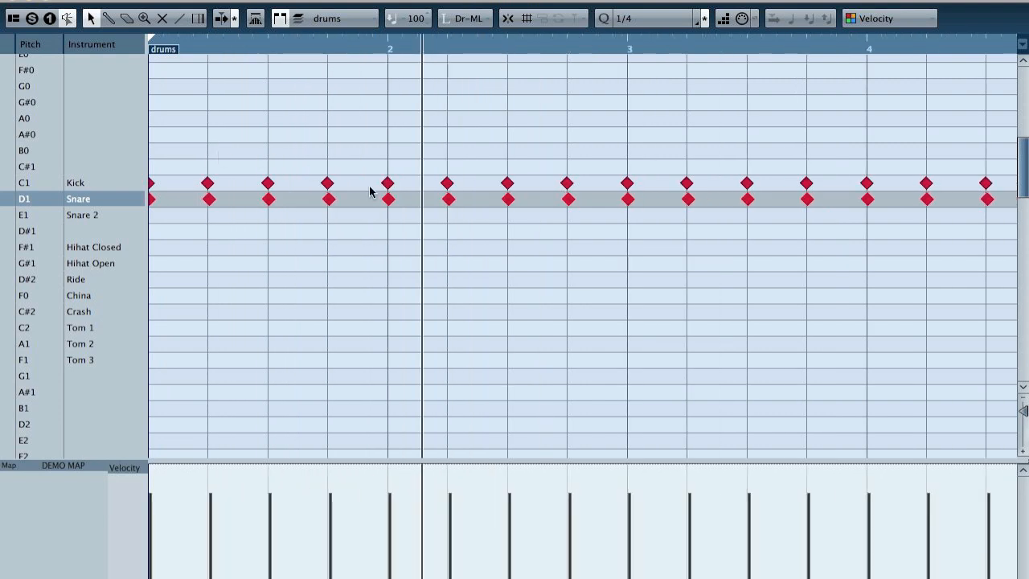
{"action": "left_click_drag", "start_coordinate": [812, 162], "coordinate": [5, 191]}
{"action": "key", "text": "Down"}
{"action": "key", "text": "Down"}
{"action": "key", "text": "Down"}
{"action": "key", "text": "Down"}
{"action": "key", "text": "Down"}
{"action": "key", "text": "Down"}
{"action": "key", "text": "Down"}
{"action": "key", "text": "Down"}
{"action": "key", "text": "Down"}
{"action": "key", "text": "Down"}
{"action": "key", "text": "Down"}
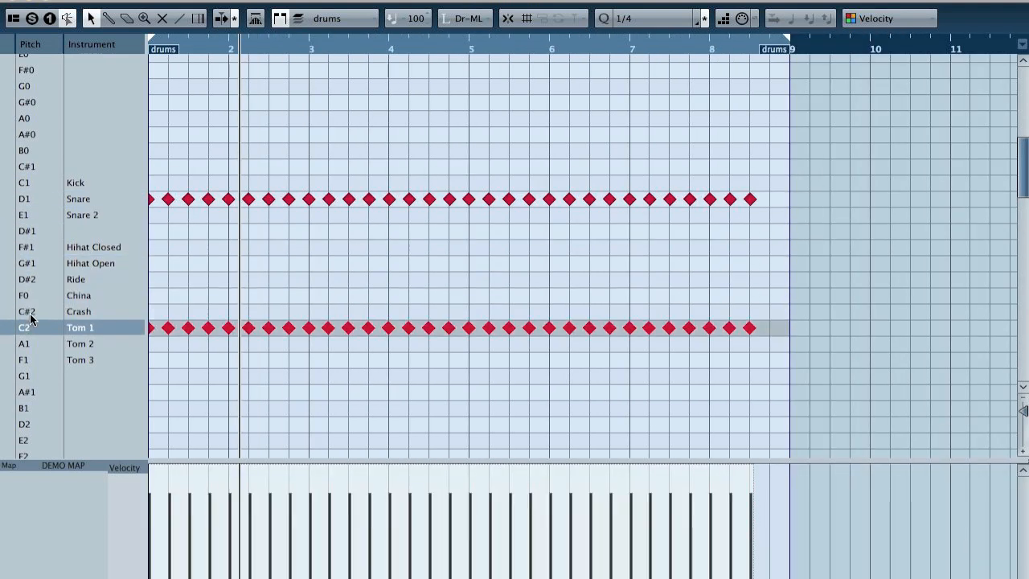
{"action": "key", "text": "space"}
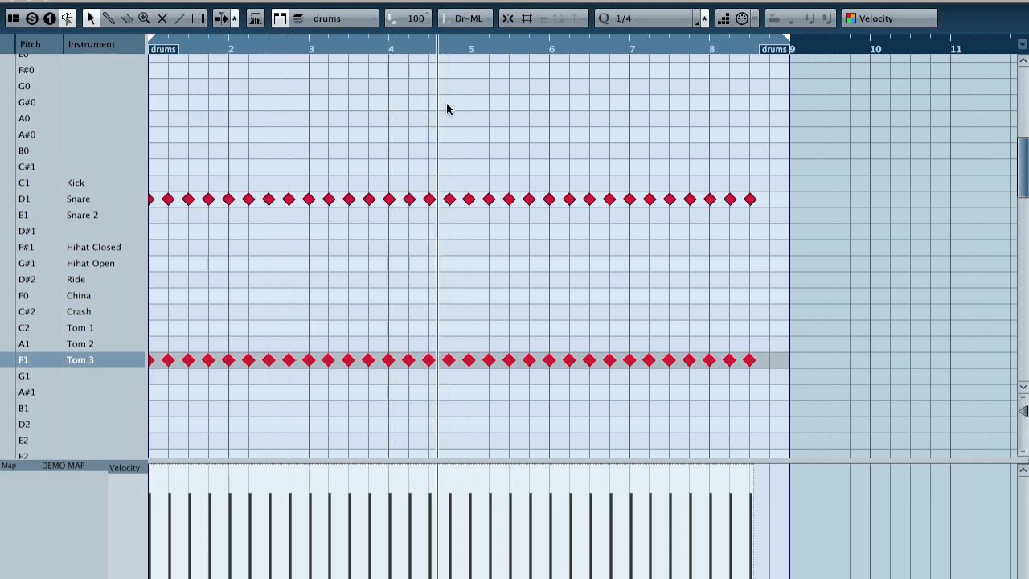
Step: Set the quantize value to 1/8 Triplet, add two Tom 3 notes after beat 4 of bar 4, and play the fill
{"action": "left_click_drag", "start_coordinate": [419, 45], "coordinate": [390, 57]}
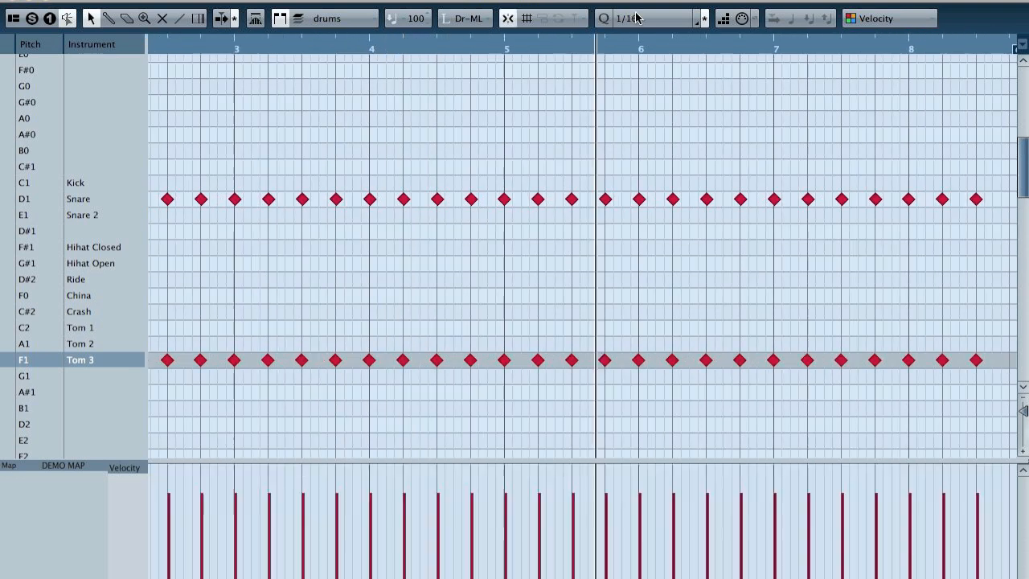
{"action": "left_click", "coordinate": [636, 17]}
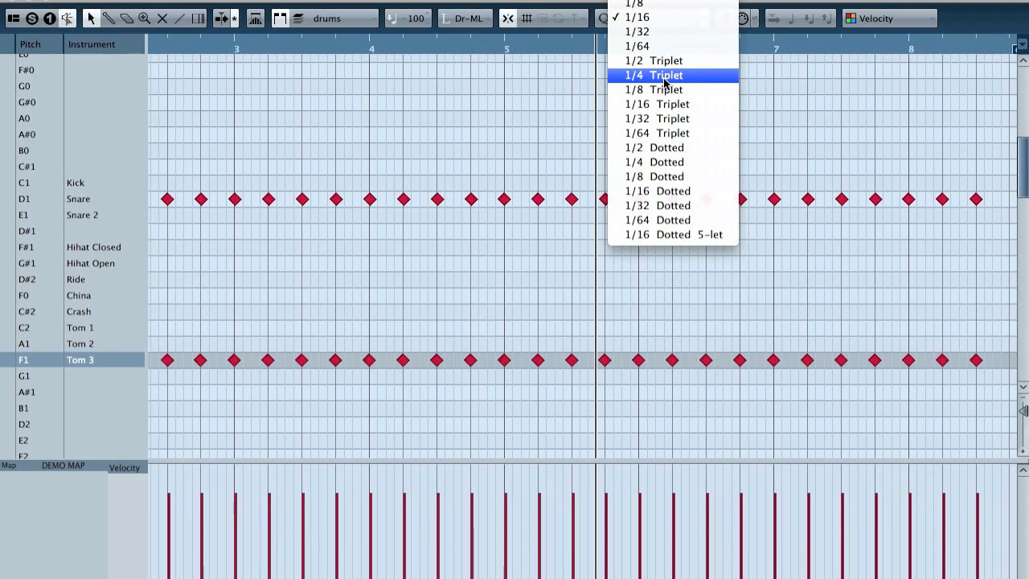
{"action": "left_click", "coordinate": [665, 90]}
{"action": "left_click", "coordinate": [482, 359]}
{"action": "left_click", "coordinate": [493, 359]}
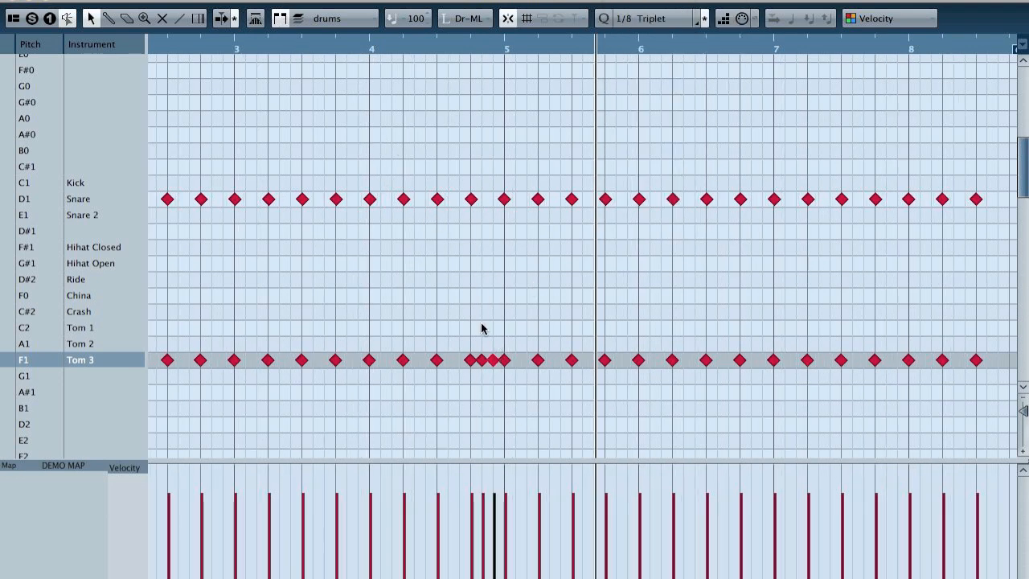
{"action": "left_click_drag", "start_coordinate": [337, 40], "coordinate": [342, 52]}
{"action": "key", "text": "space"}
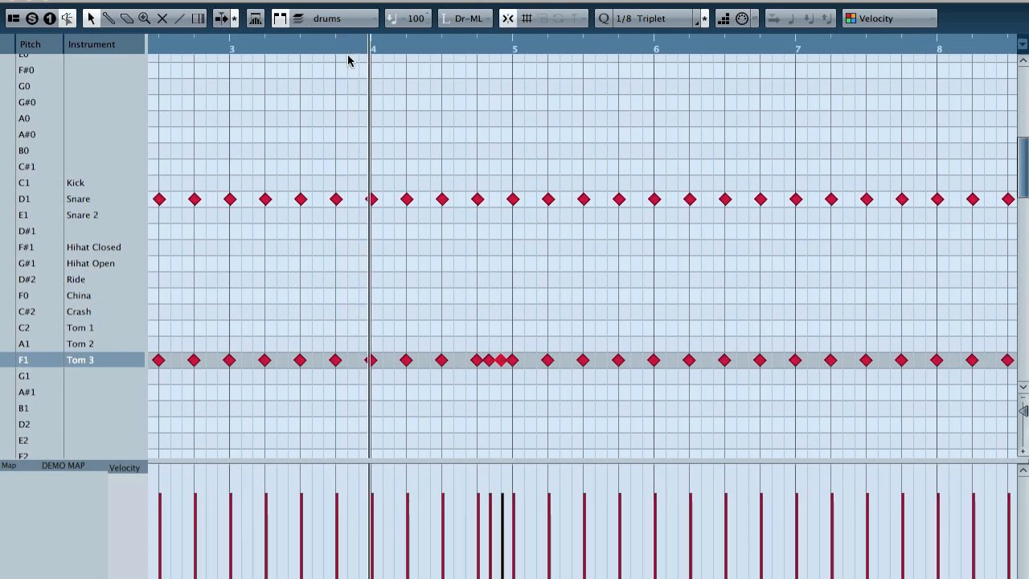